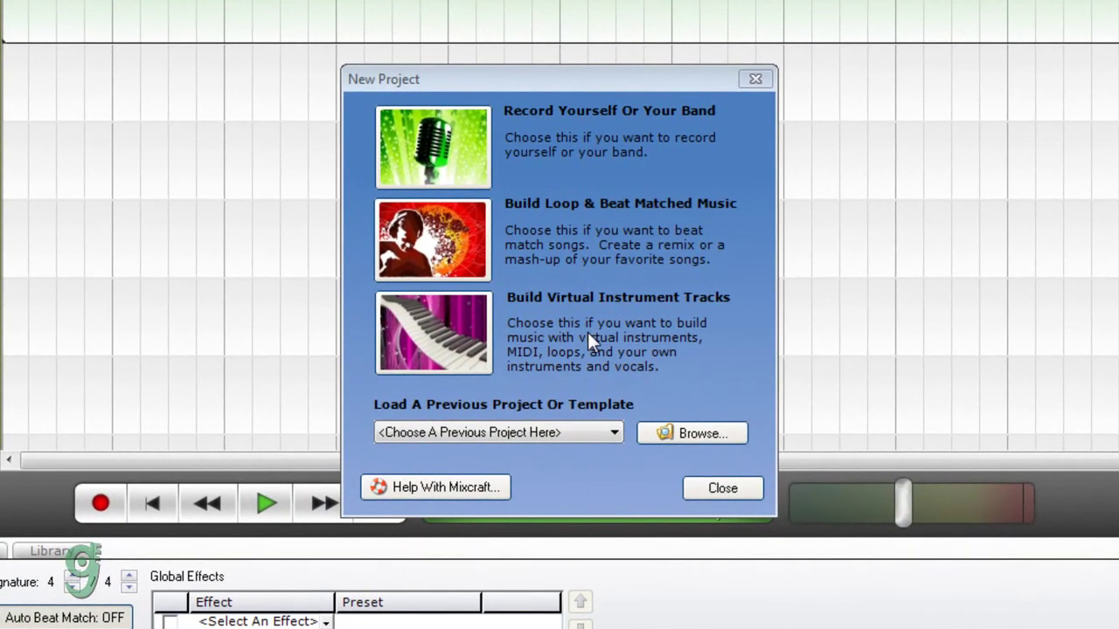
- Start a new project from the Build Virtual Instrument Tracks template
left_click(445, 371)
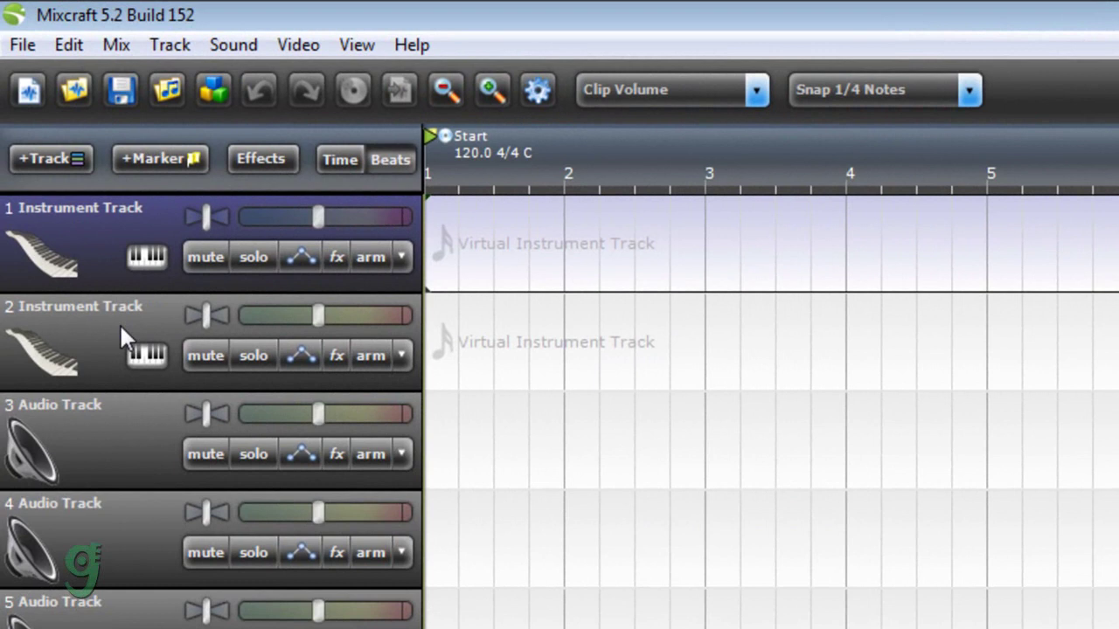
- Load the Drums preset KIT- Electronic Kit onto track 1
left_click(146, 255)
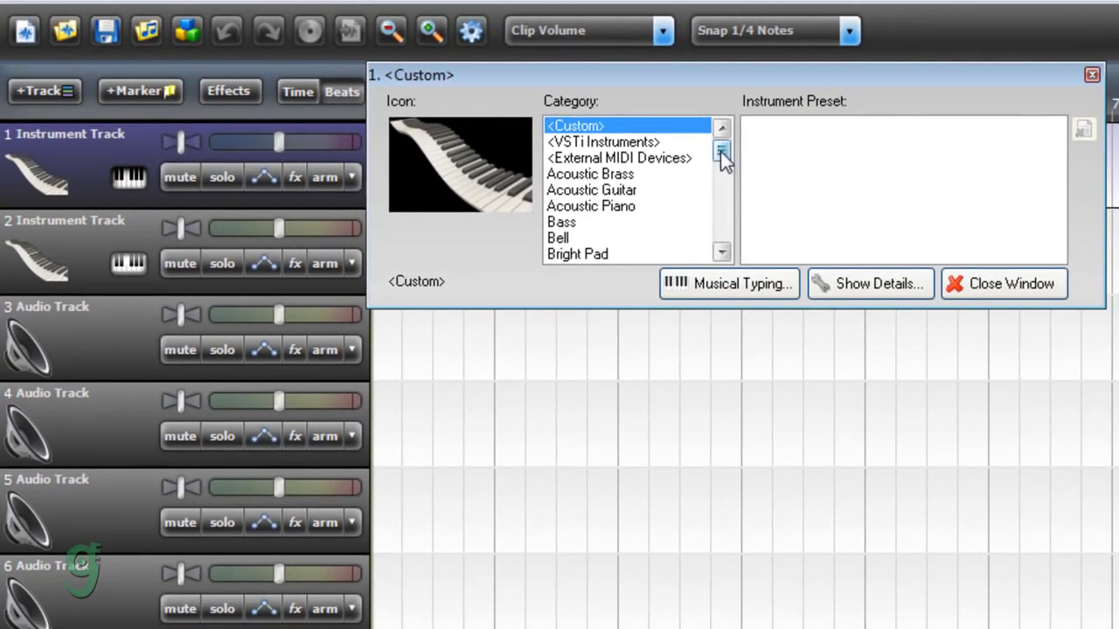
left_click_drag(721, 151, 725, 170)
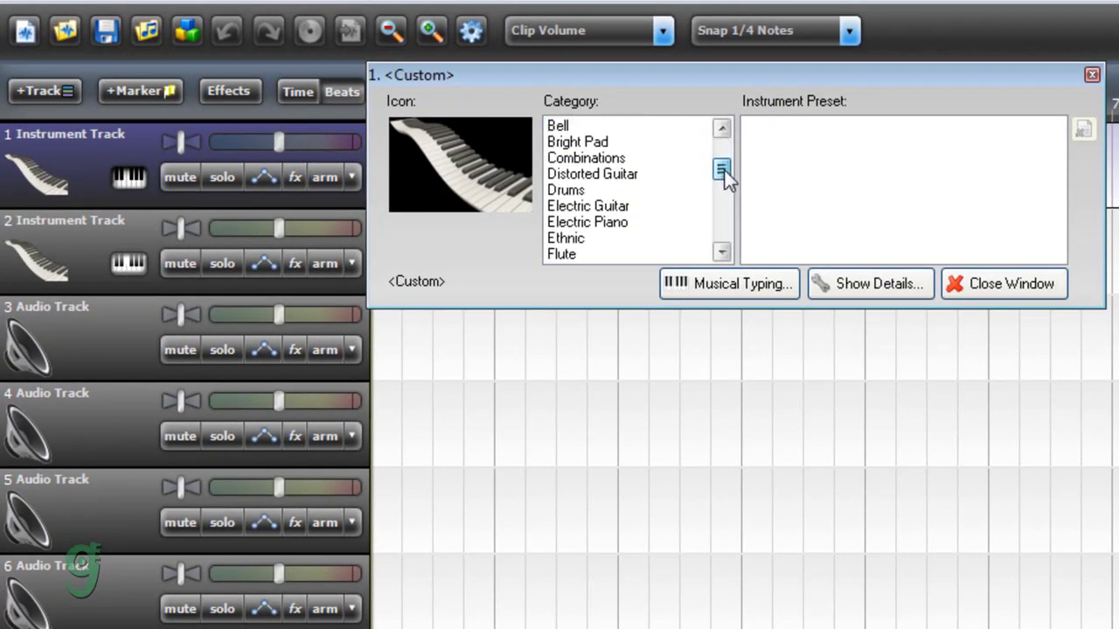
left_click(585, 190)
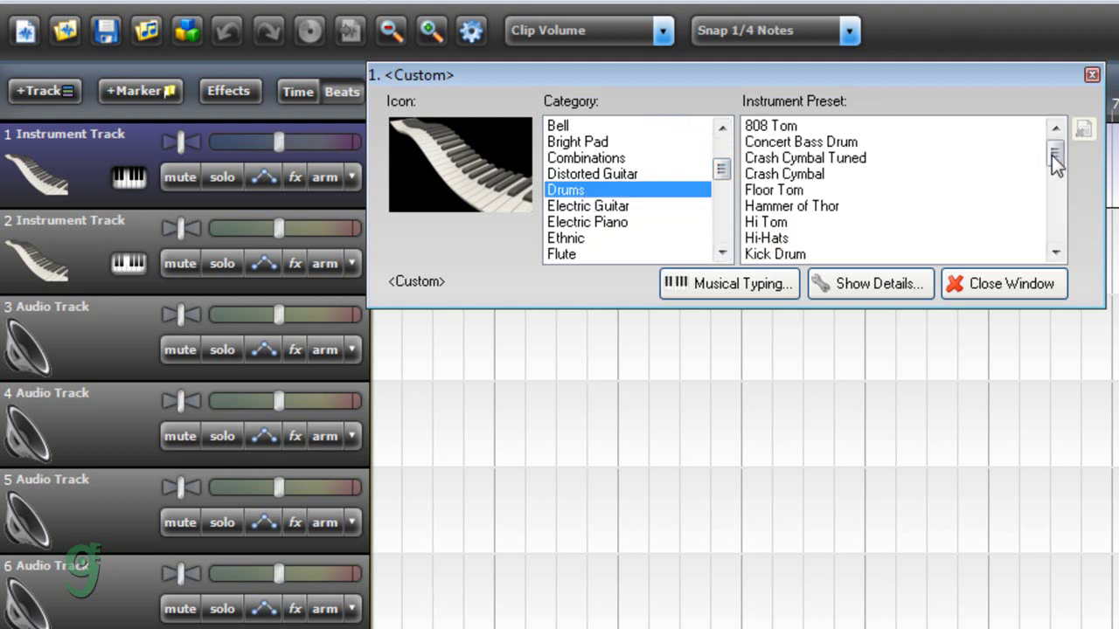
left_click_drag(1059, 157, 1060, 183)
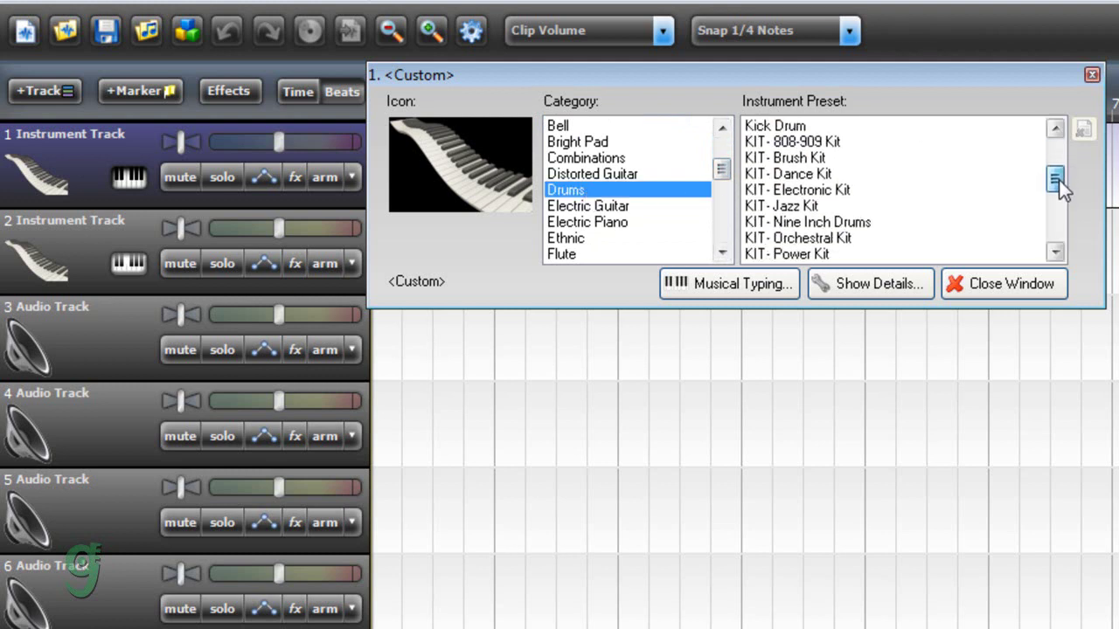
left_click(841, 197)
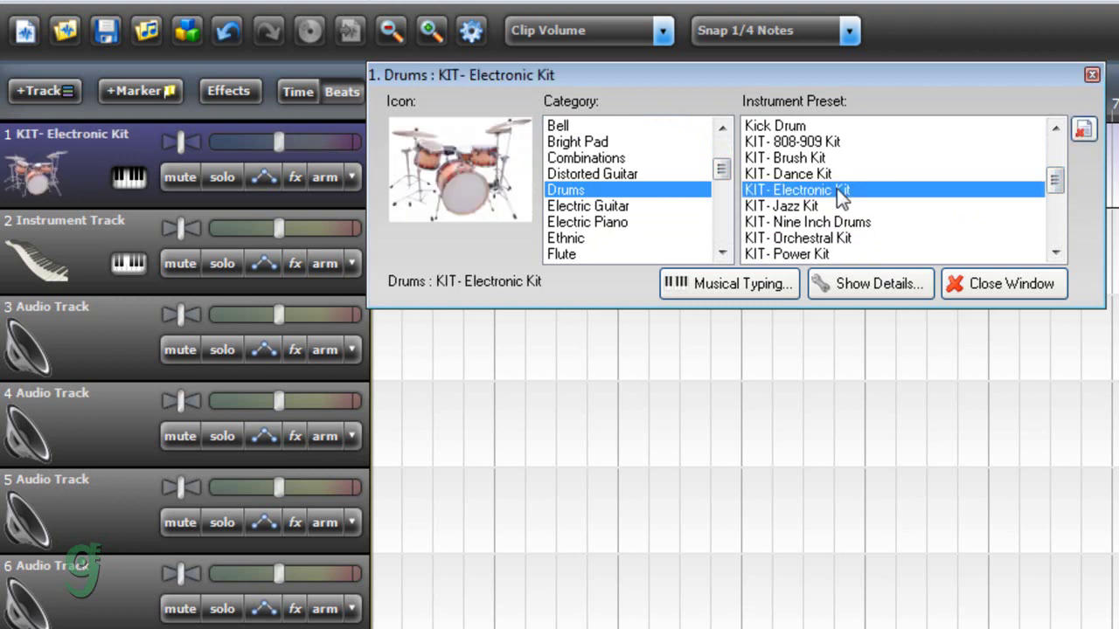
- Open Musical Typing and audition a few Electronic Kit drum notes, including A3
left_click(753, 289)
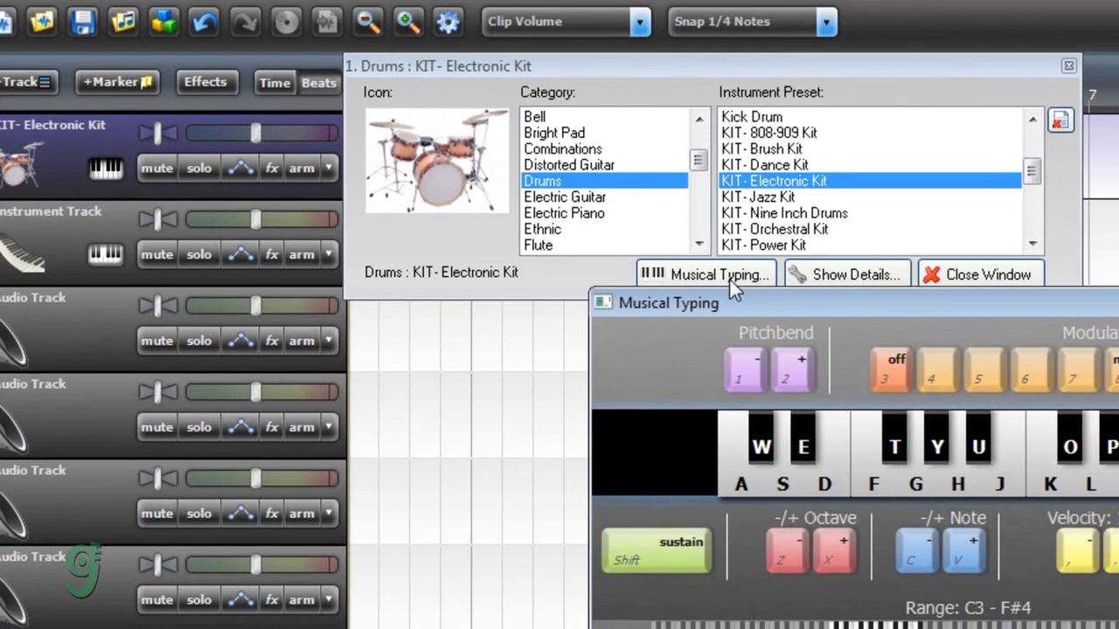
key("u")
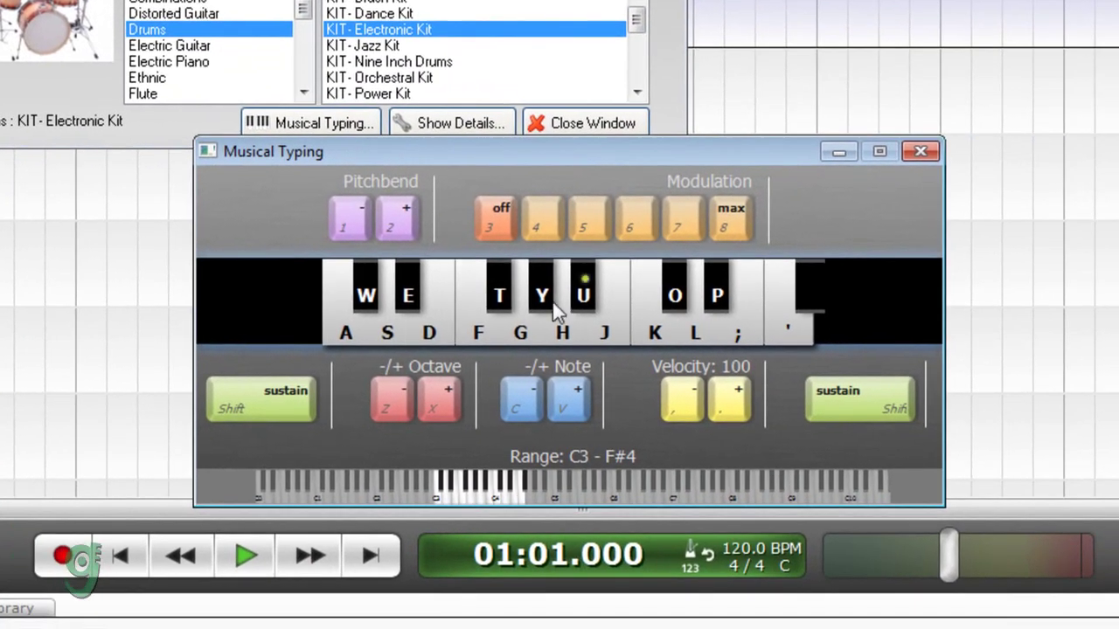
left_click(562, 333)
left_click(497, 288)
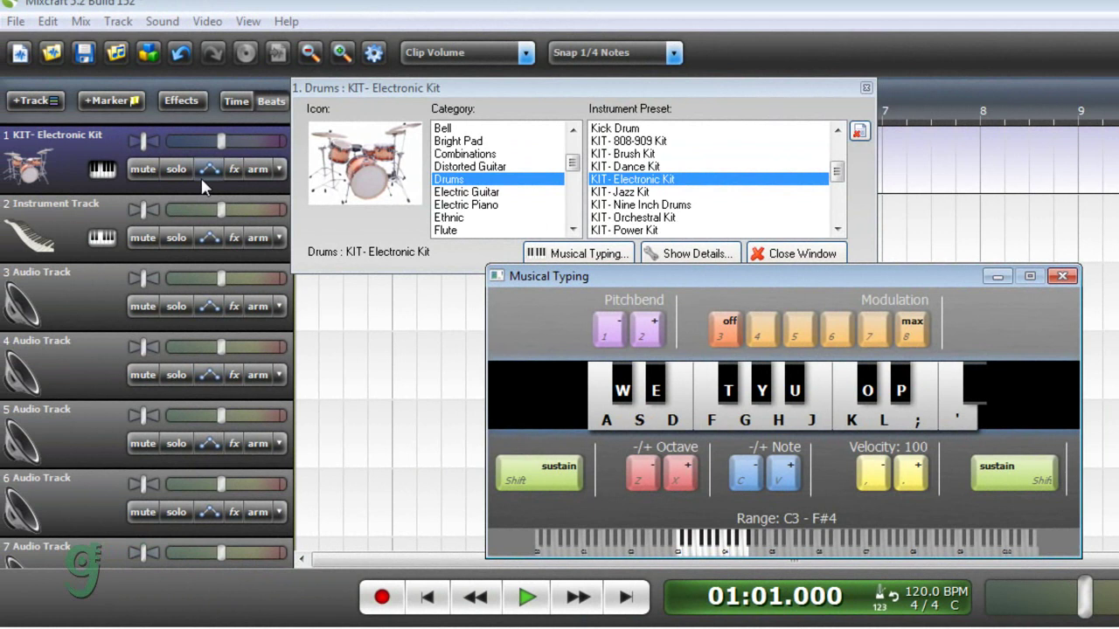
- Arm track 1, close the instrument chooser, and test drum hits from C3 and keys A, S
left_click(257, 170)
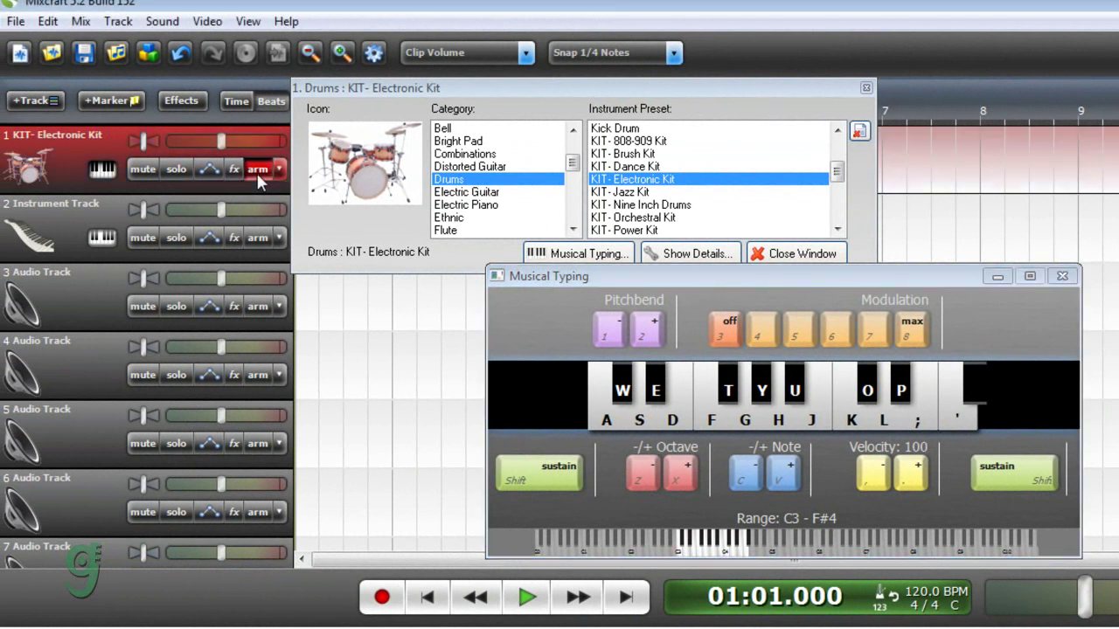
left_click(865, 87)
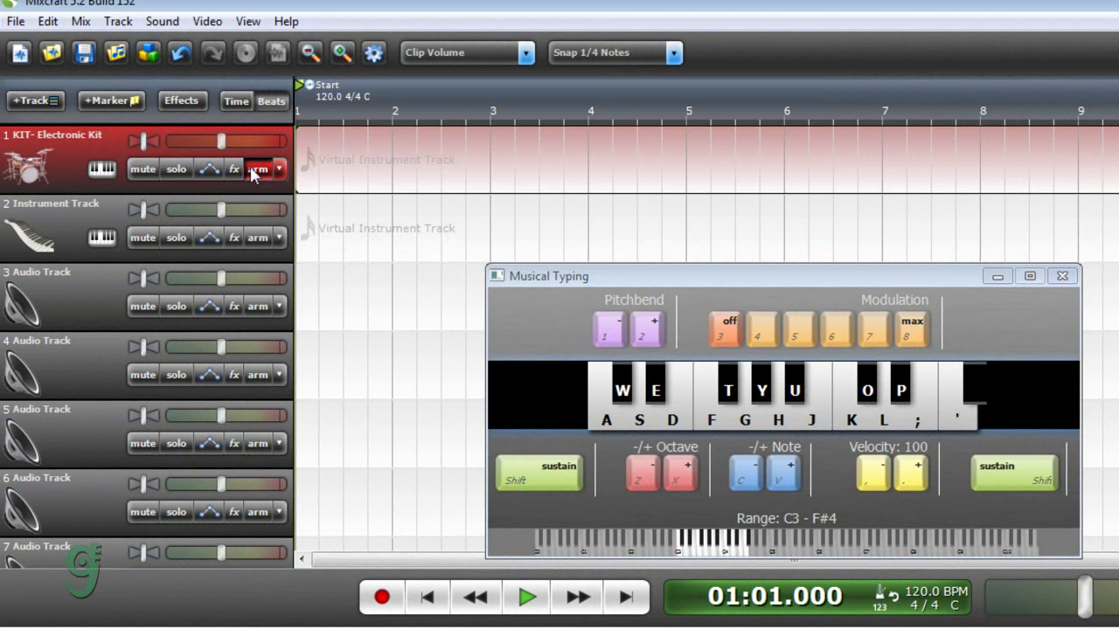
left_click(609, 409)
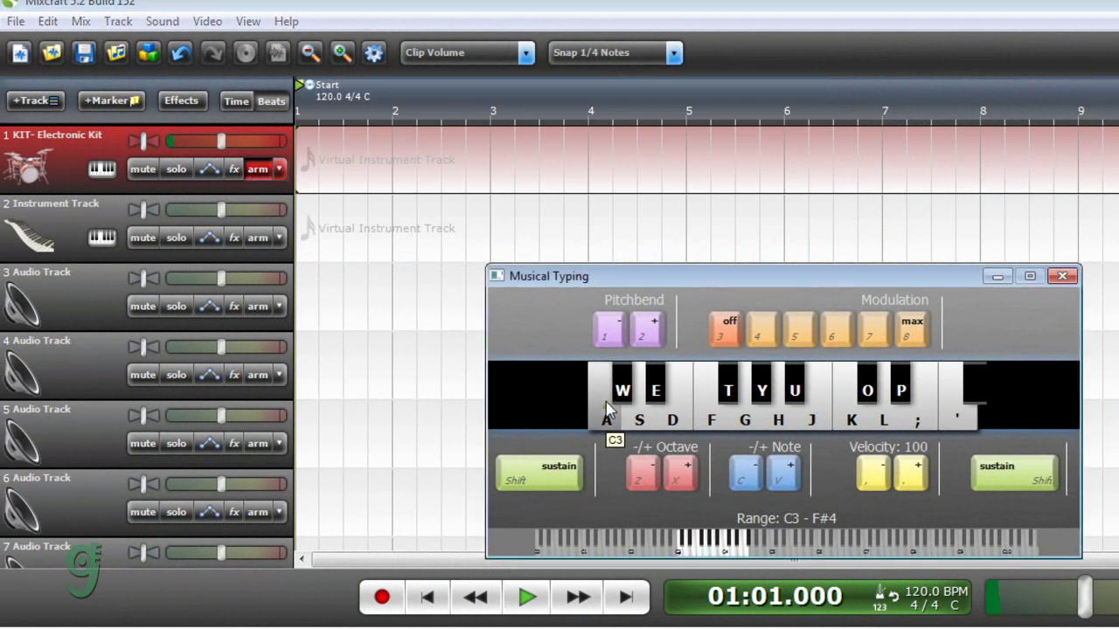
left_click(609, 410)
left_click(643, 418)
left_click(675, 426)
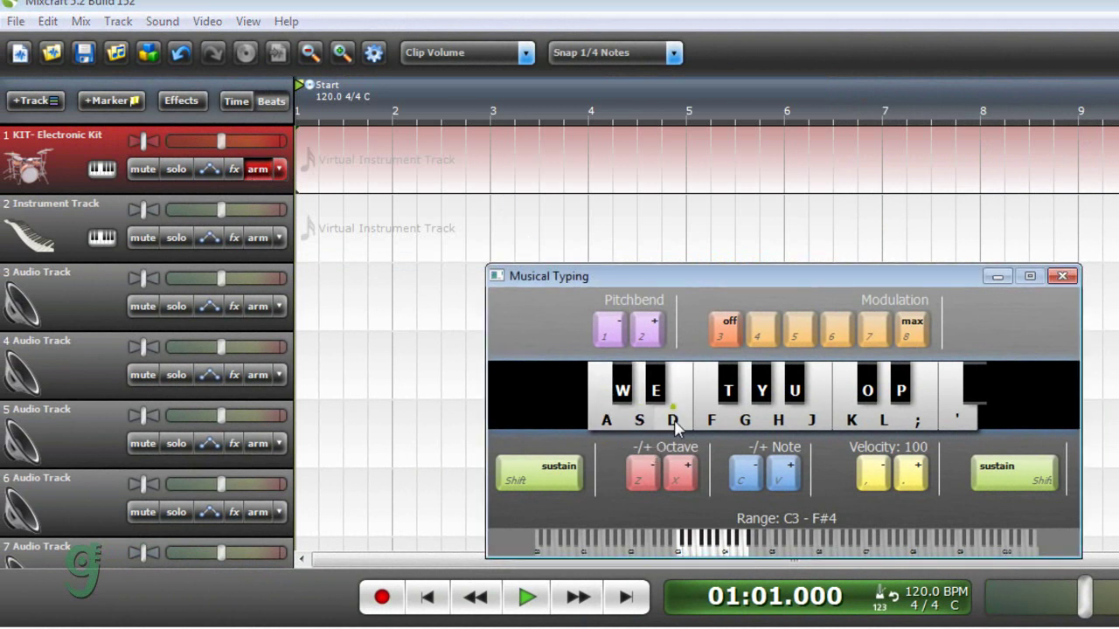
key("a")
key("a")
key("s")
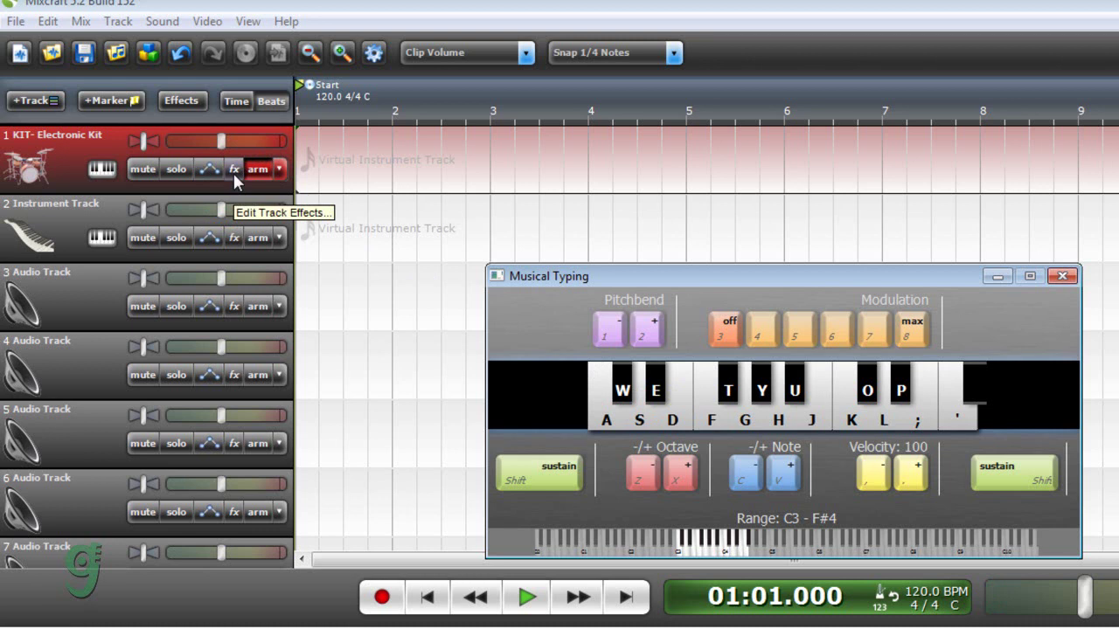
- Add a Classic EQ effect to track 1's effect list
left_click(232, 170)
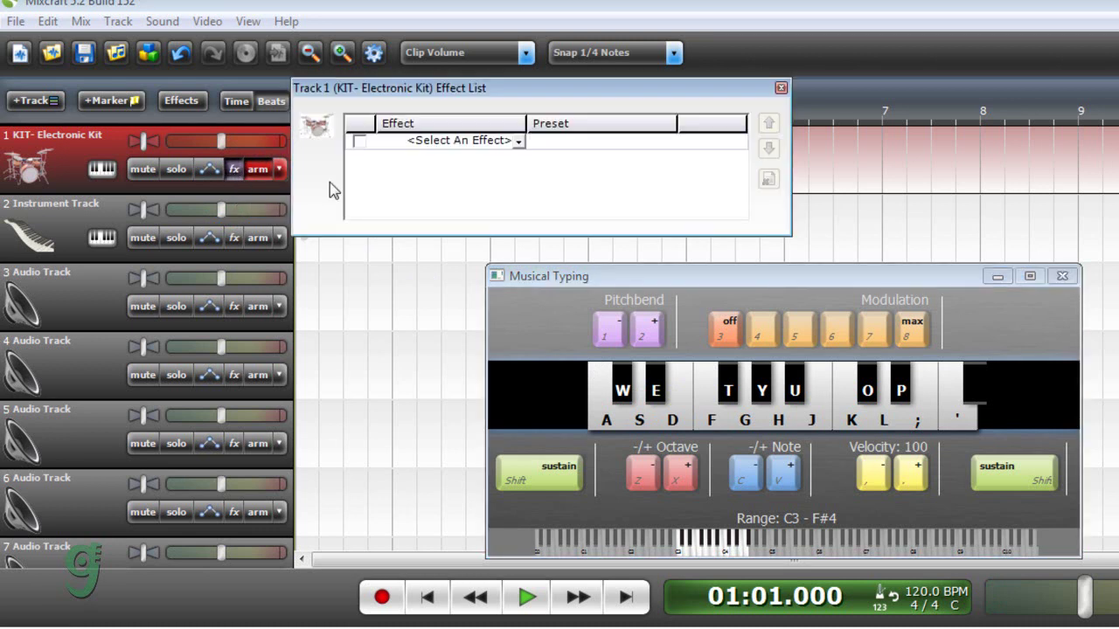
left_click(465, 145)
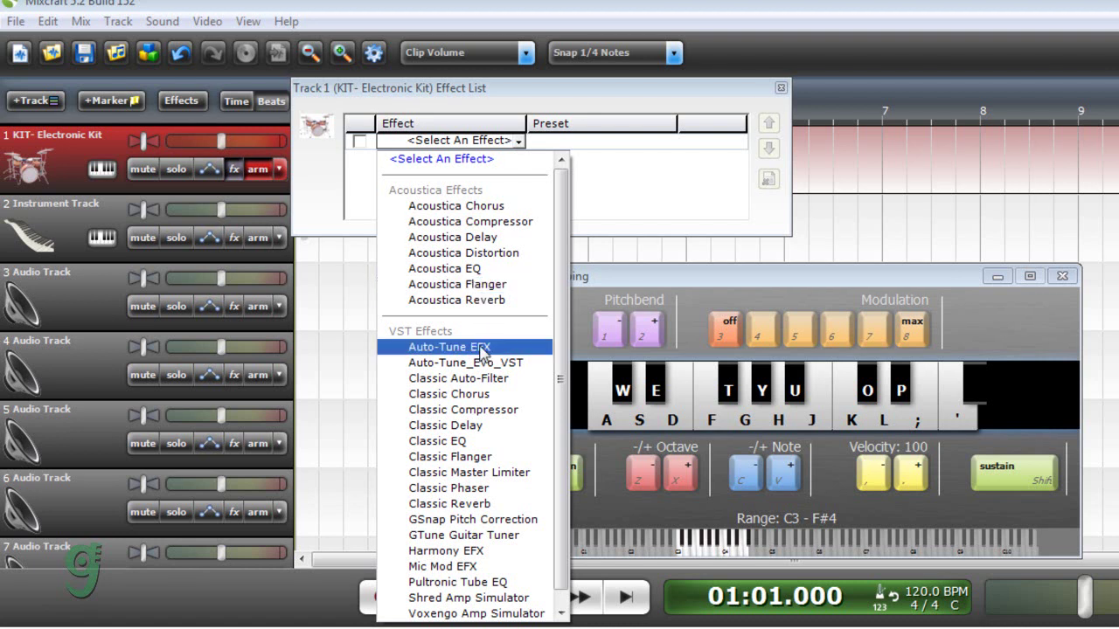
left_click(479, 442)
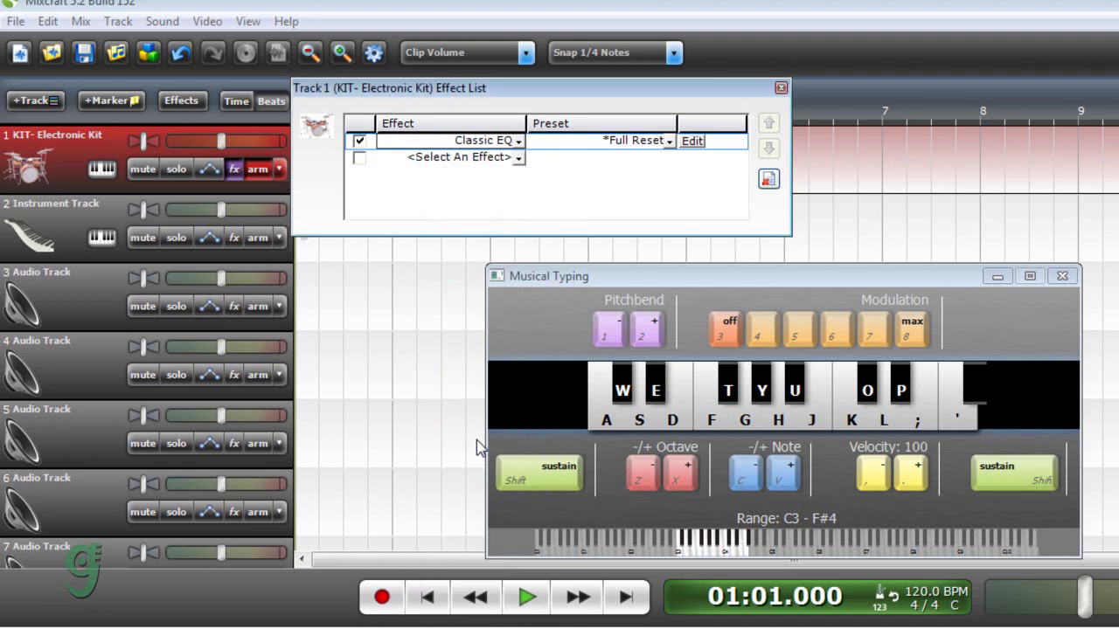
- Try the *Boomer preset, revert Classic EQ to *Full Reset, and open its settings
left_click(647, 146)
left_click(647, 147)
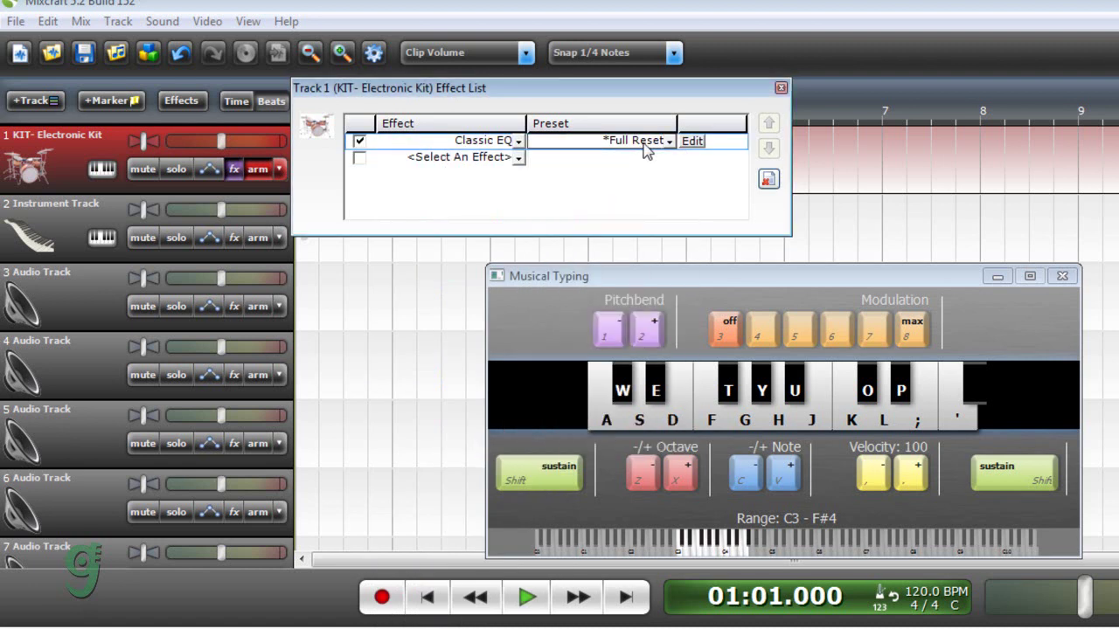
left_click(649, 146)
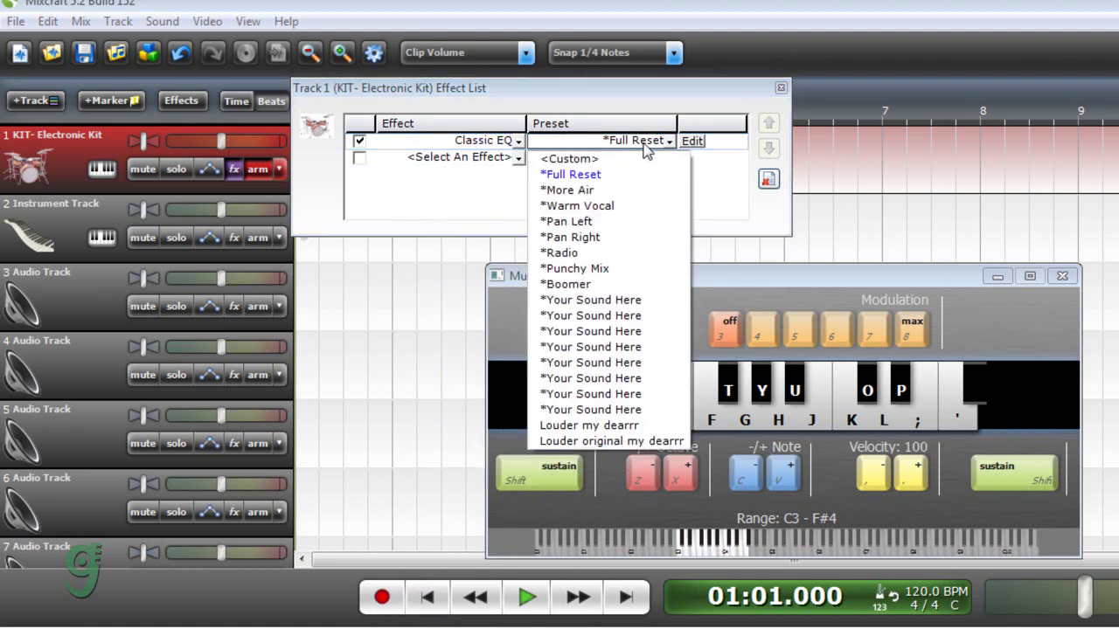
left_click(695, 127)
left_click(656, 147)
left_click(626, 284)
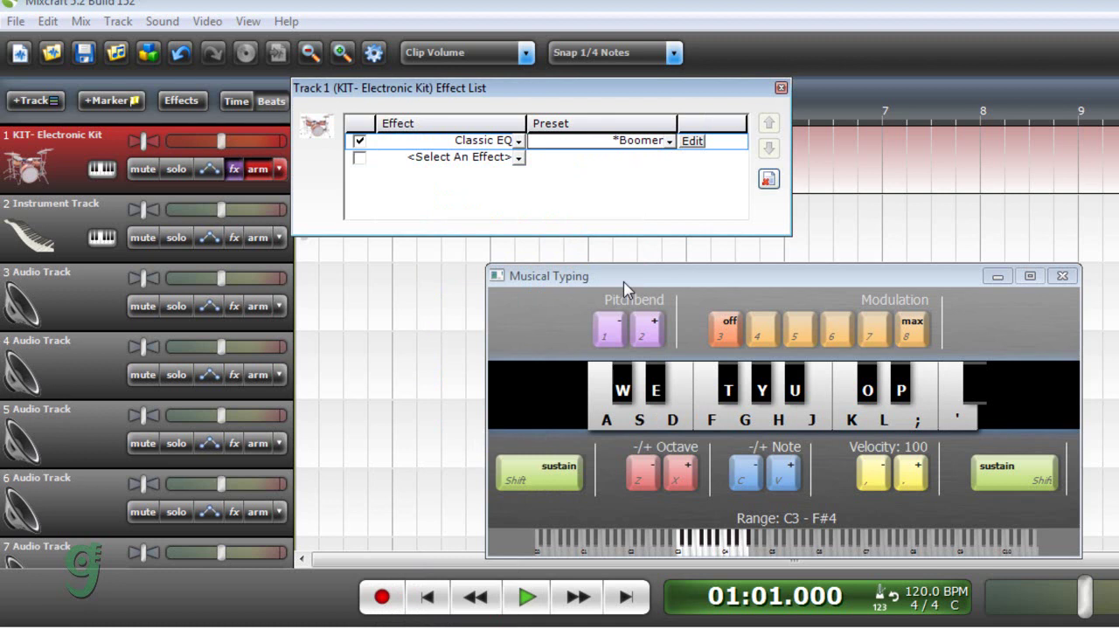
left_click(654, 145)
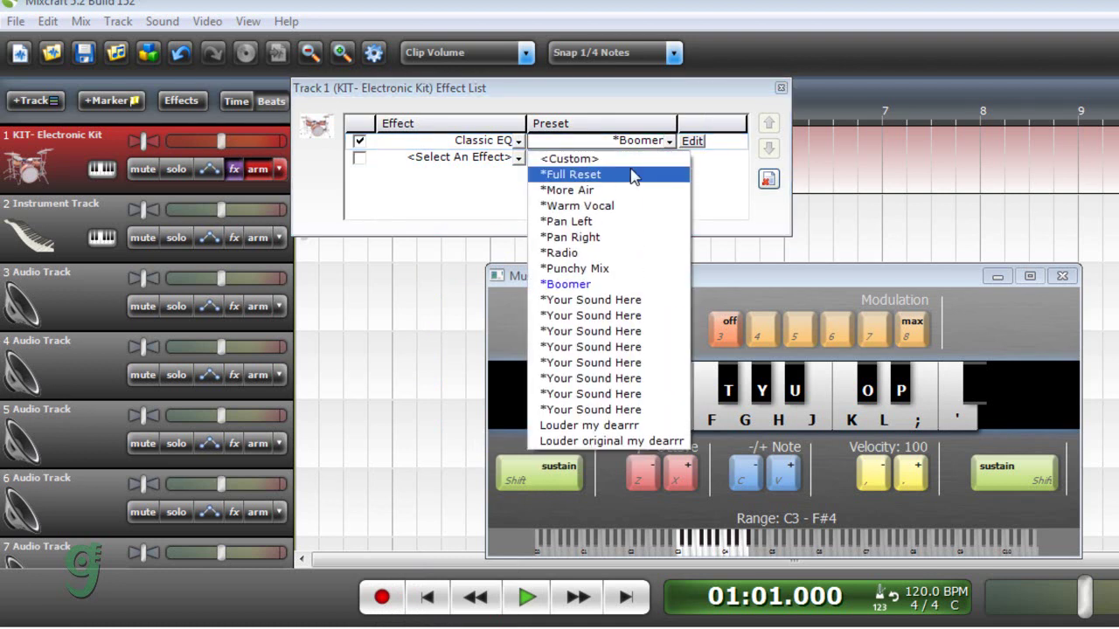
left_click(635, 175)
left_click(691, 144)
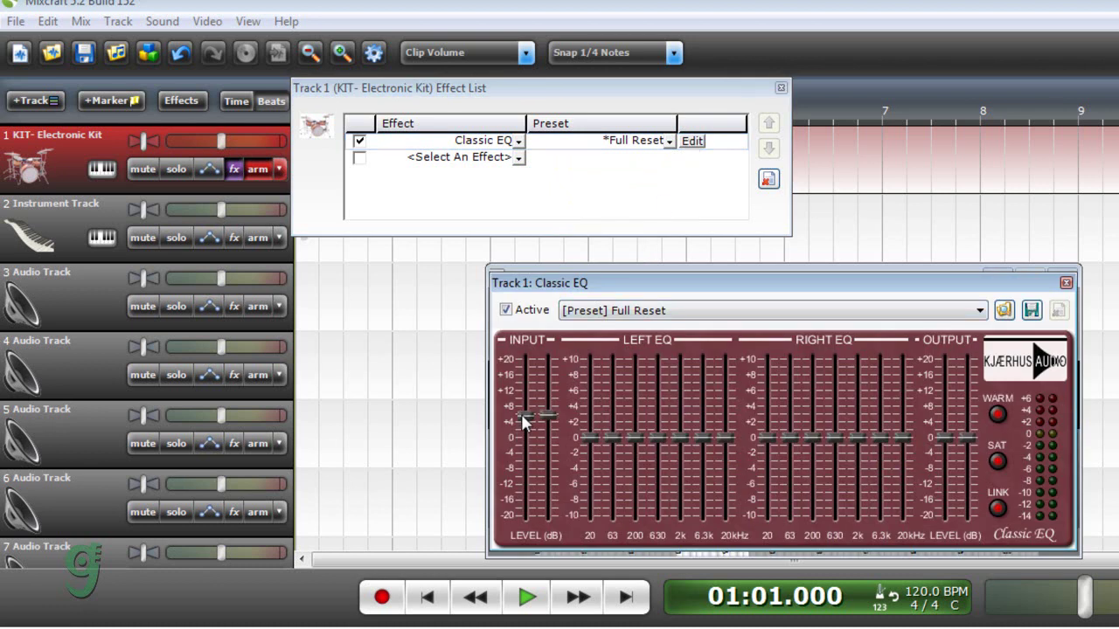
- Raise both Classic EQ input faders to about +8 dB and close the effect windows
left_click_drag(522, 422, 525, 415)
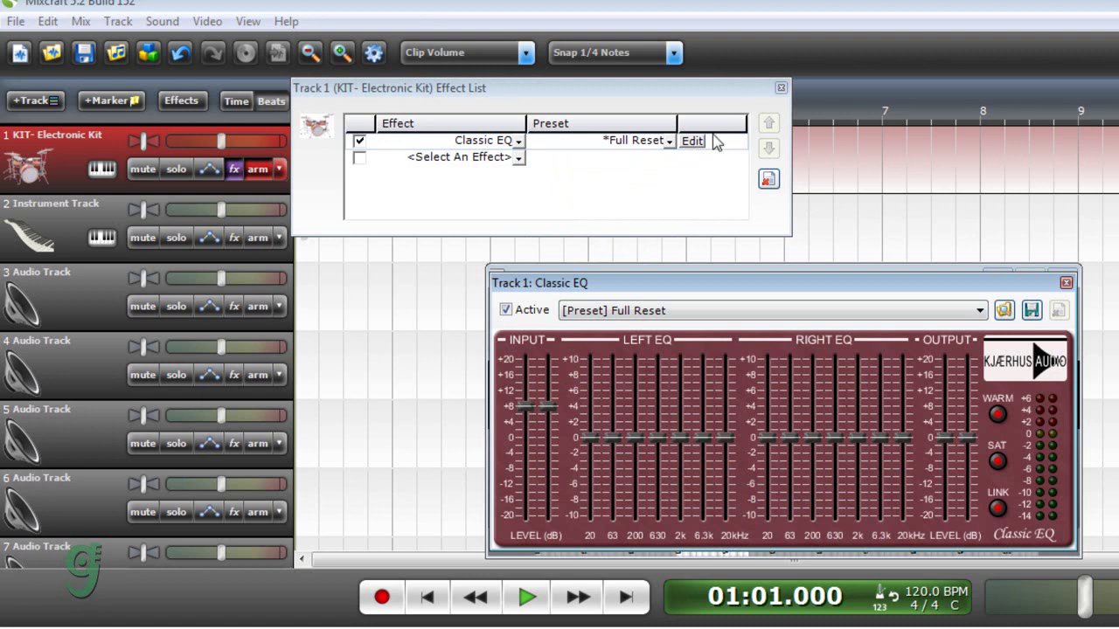
left_click(781, 89)
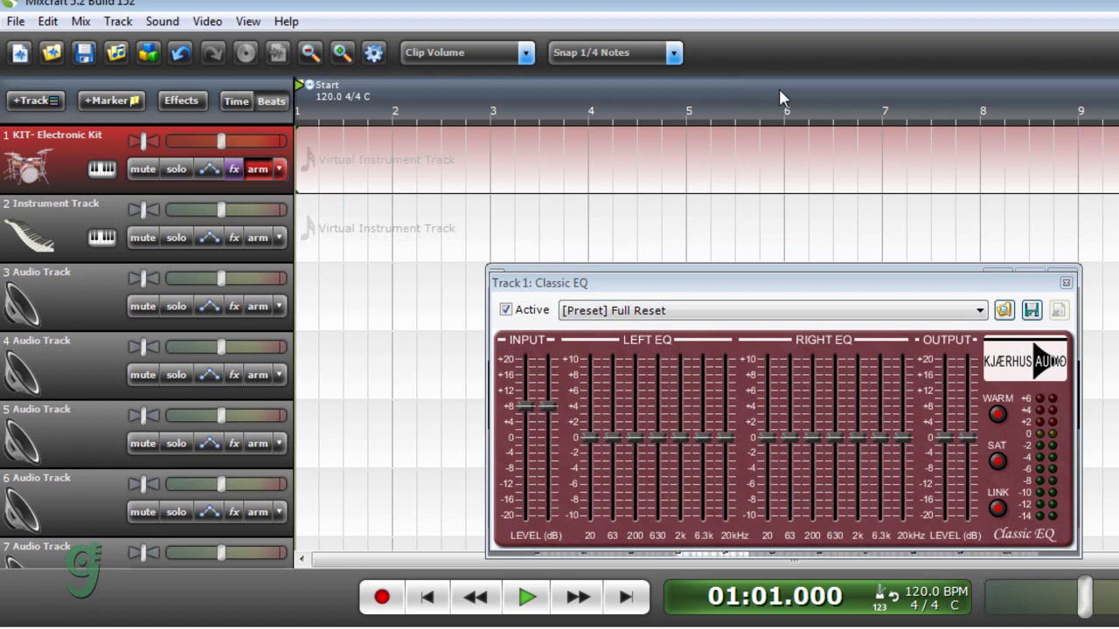
left_click(1066, 283)
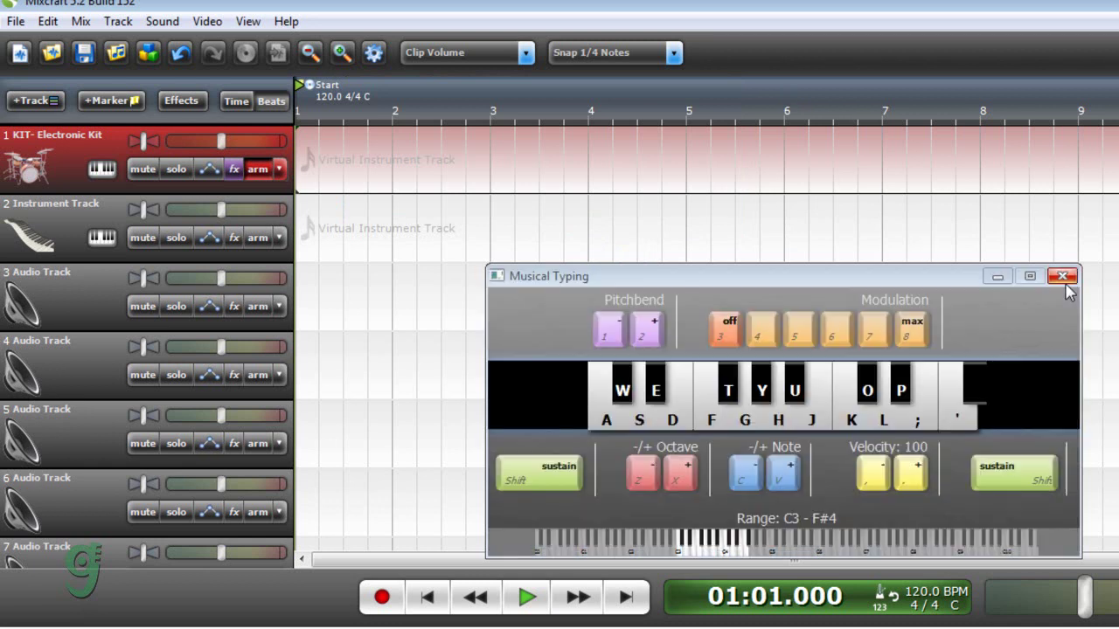
- Play A and S drum hits on Musical Typing to hear the EQ
left_click(611, 395)
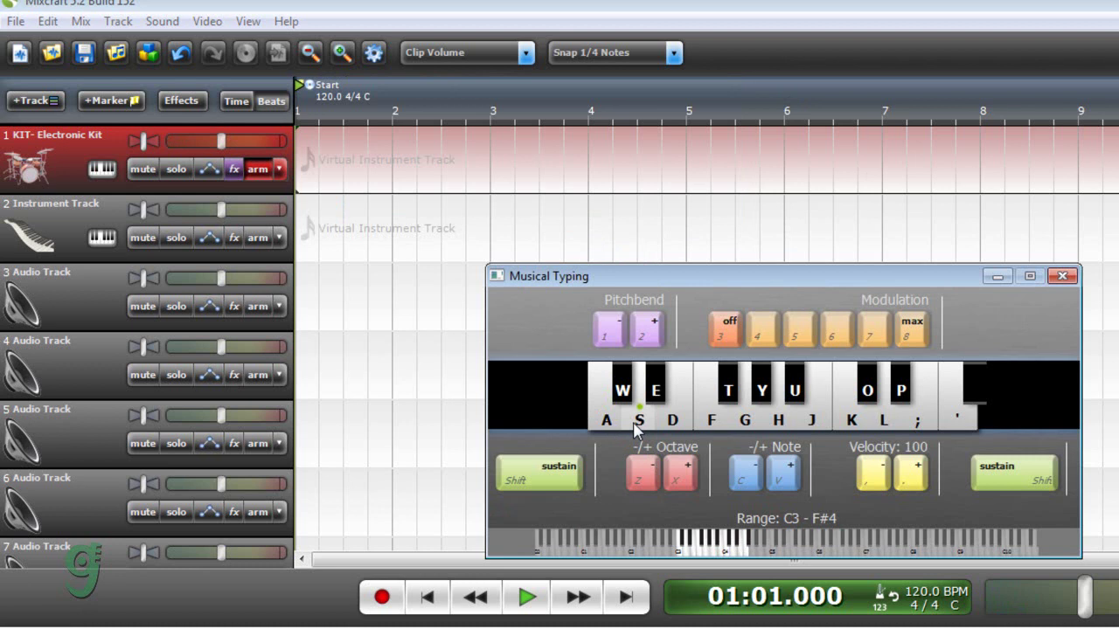
key("a")
key("a")
key("a")
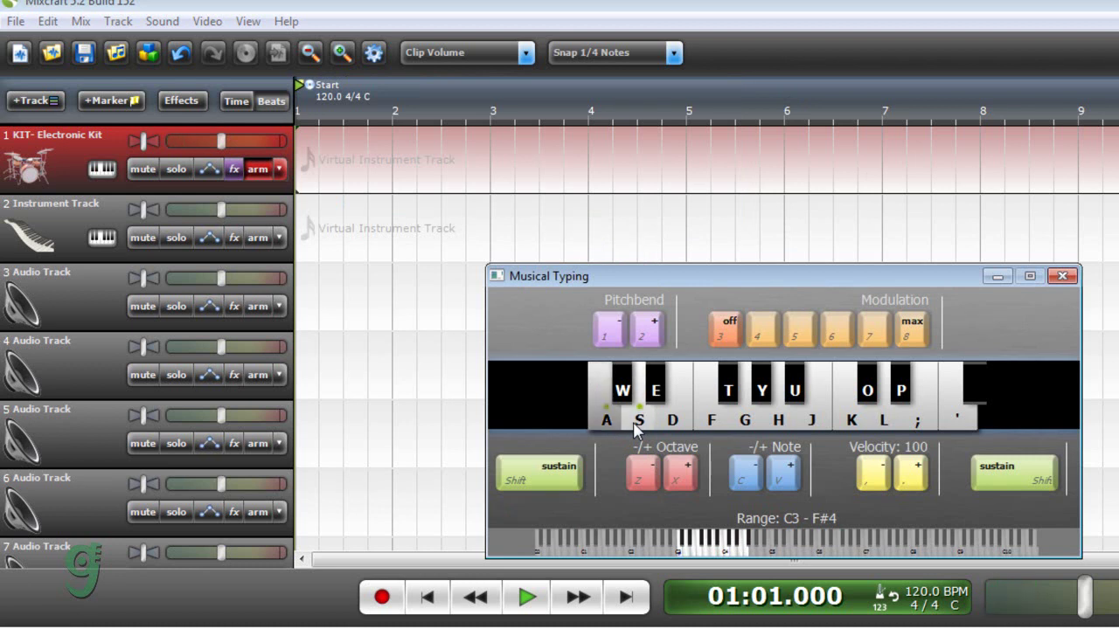
key("a")
key("a")
key("a")
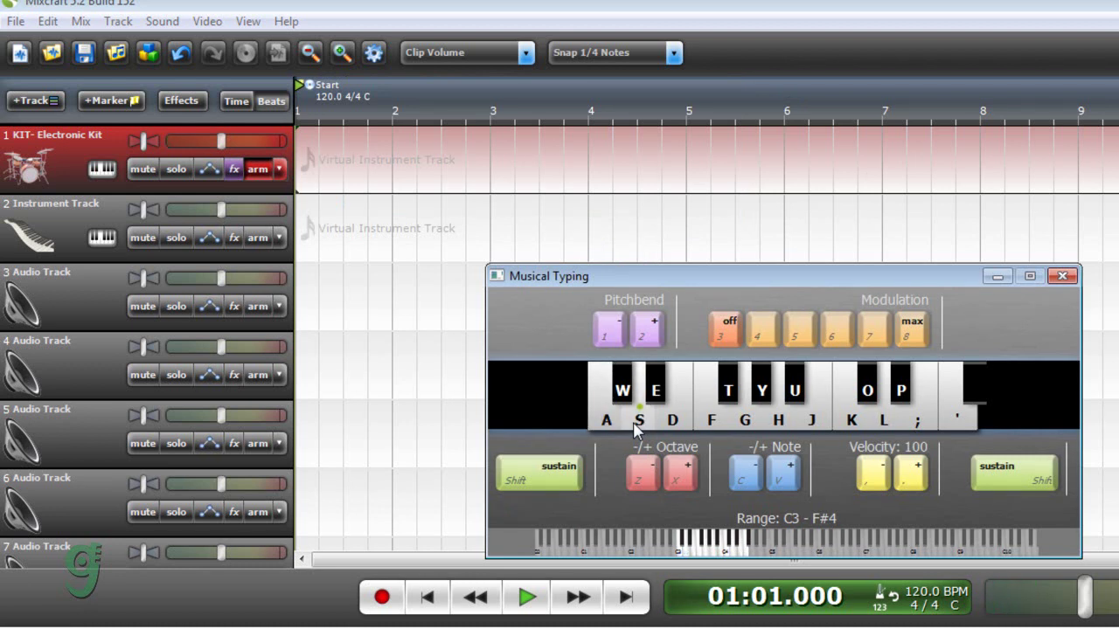
key("s")
key("s")
key("a")
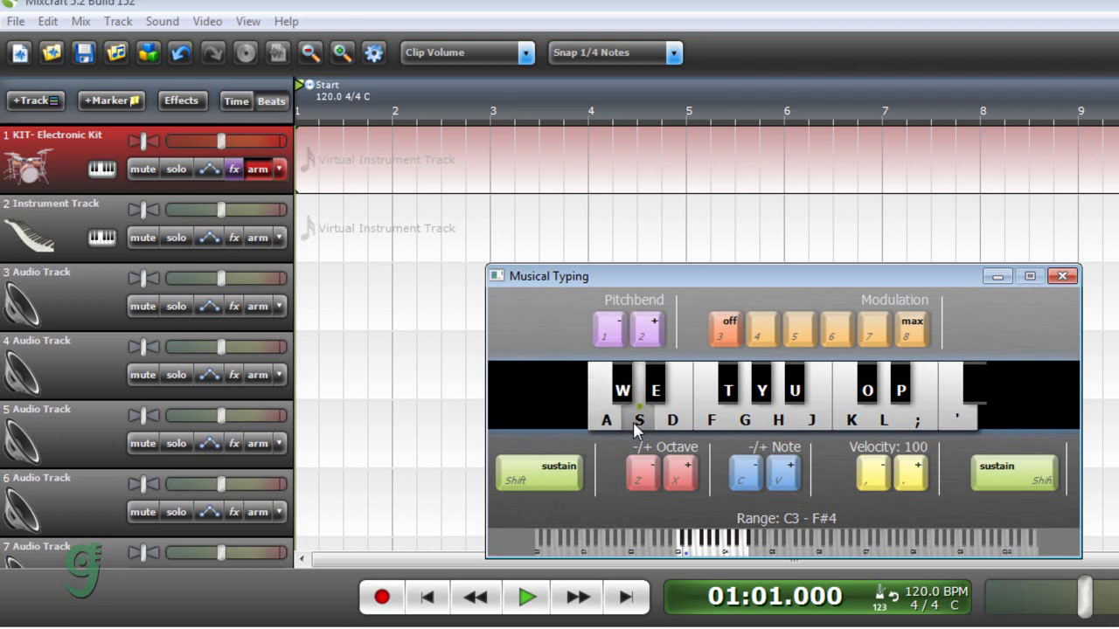
key("a")
key("a")
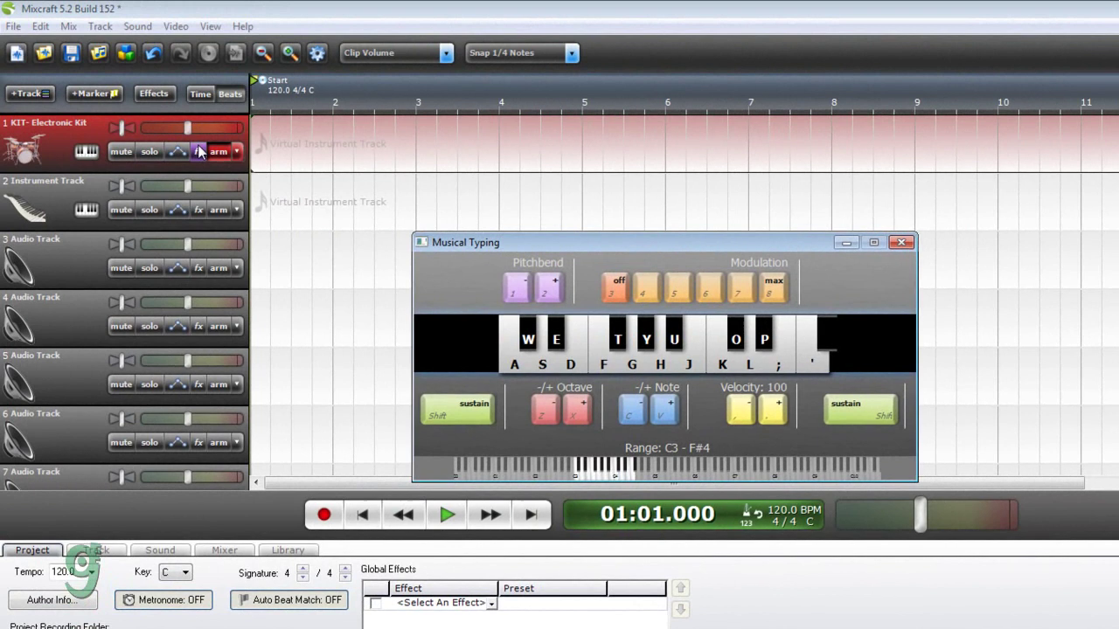
- Reopen the Classic EQ and raise both input faders to about +14 dB
left_click(167, 128)
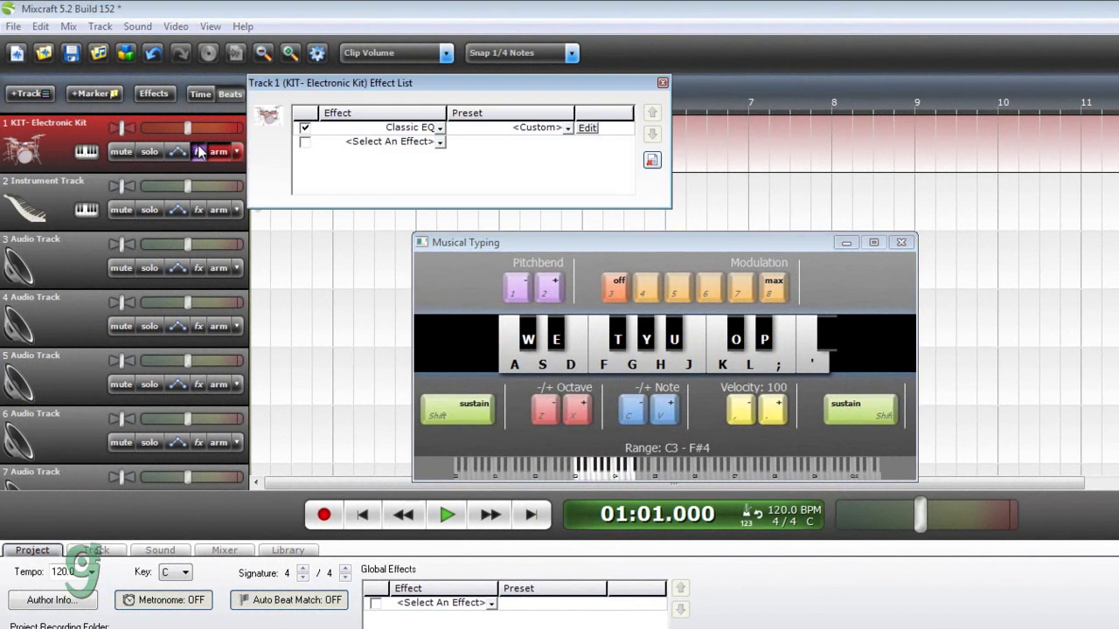
left_click(586, 127)
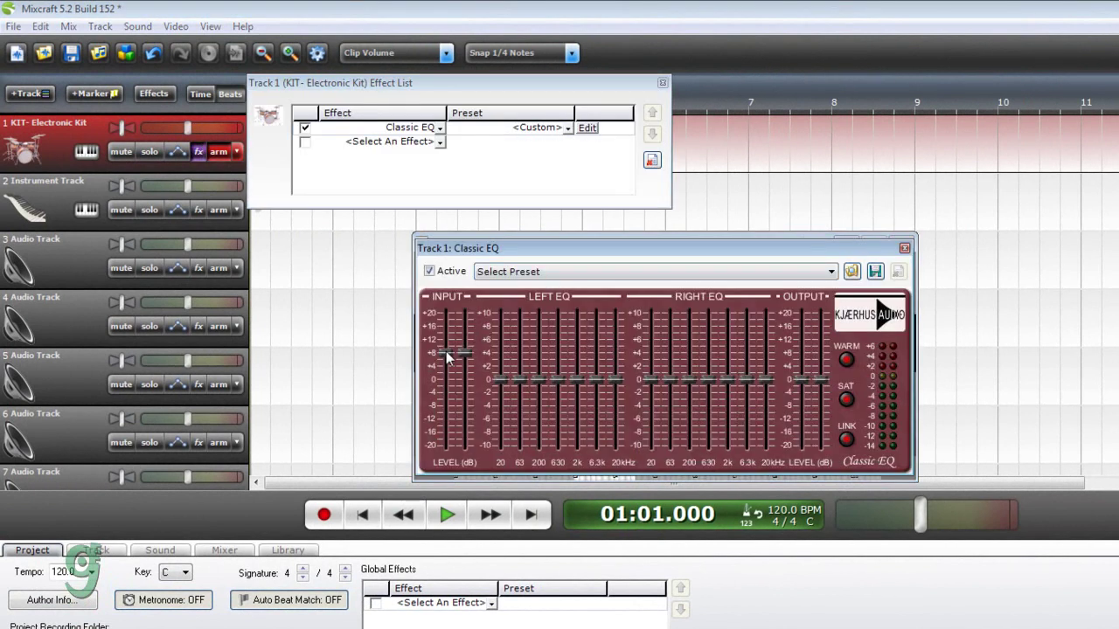
left_click_drag(446, 351, 446, 331)
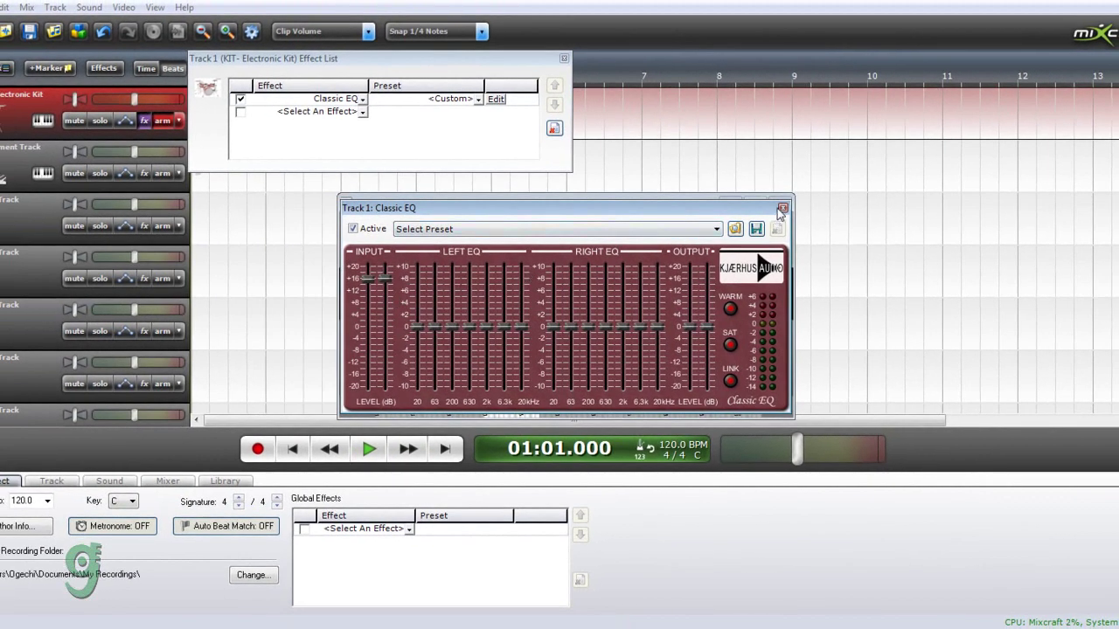
left_click(783, 209)
- Test A and S drum hits through the EQ, then close the effect list
key("a")
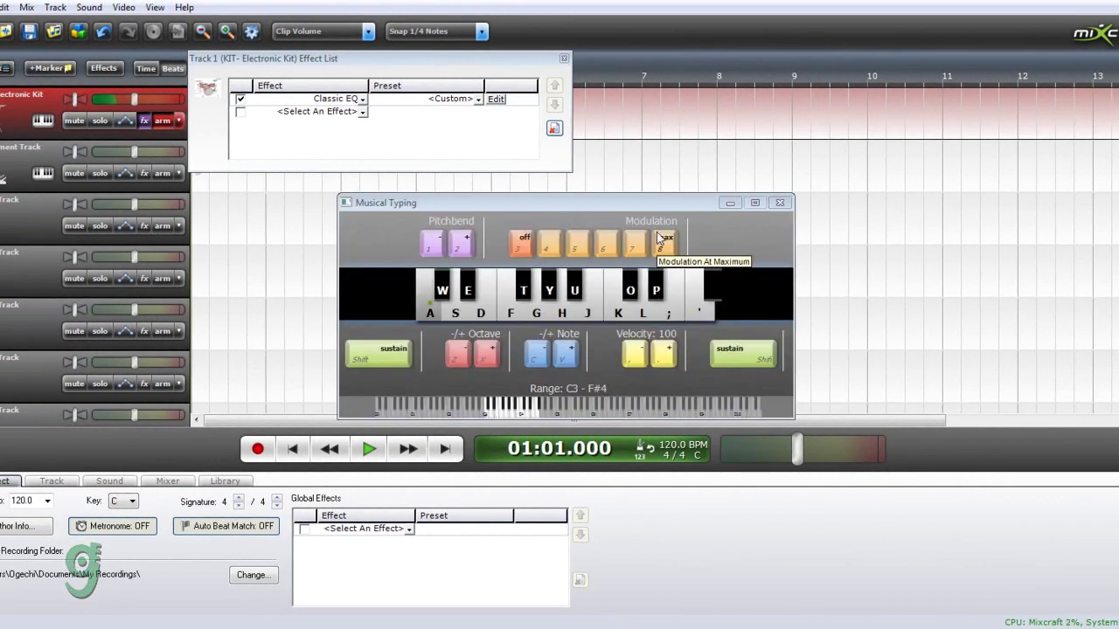
key("a")
key("s")
key("a")
key("a")
key("s")
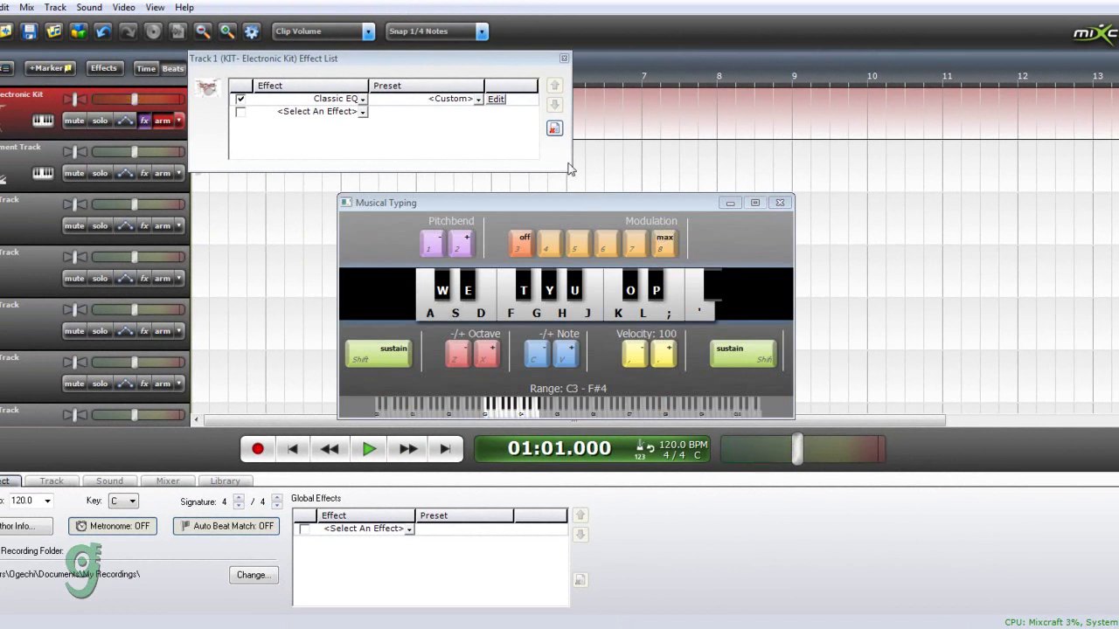
left_click(564, 59)
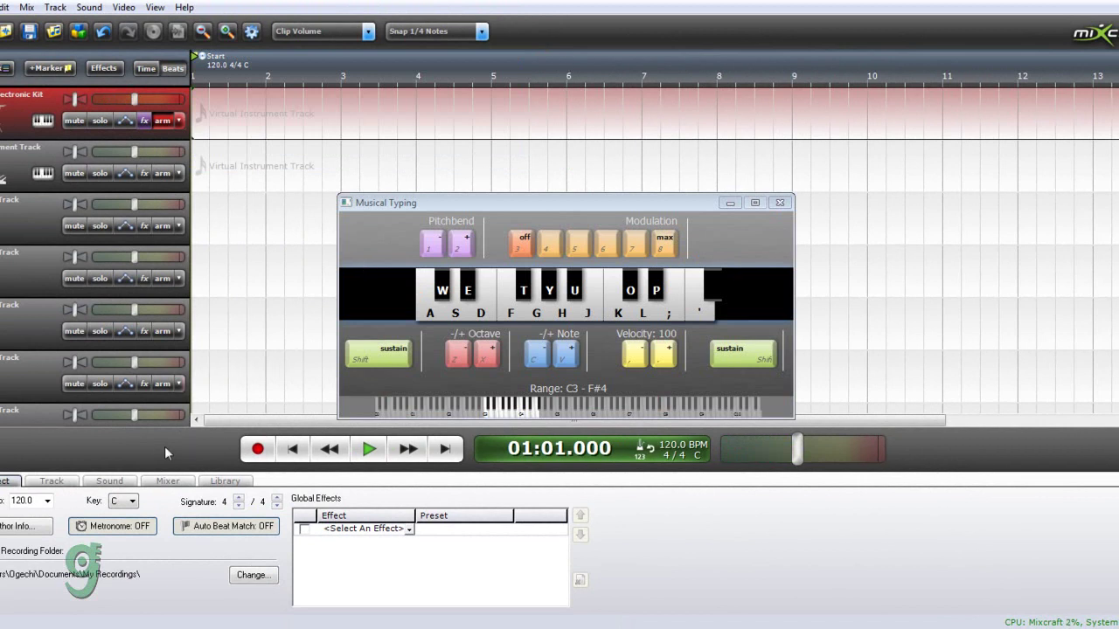
- Turn the metronome ON in the Project details panel, then show the Sound tab
left_click(109, 482)
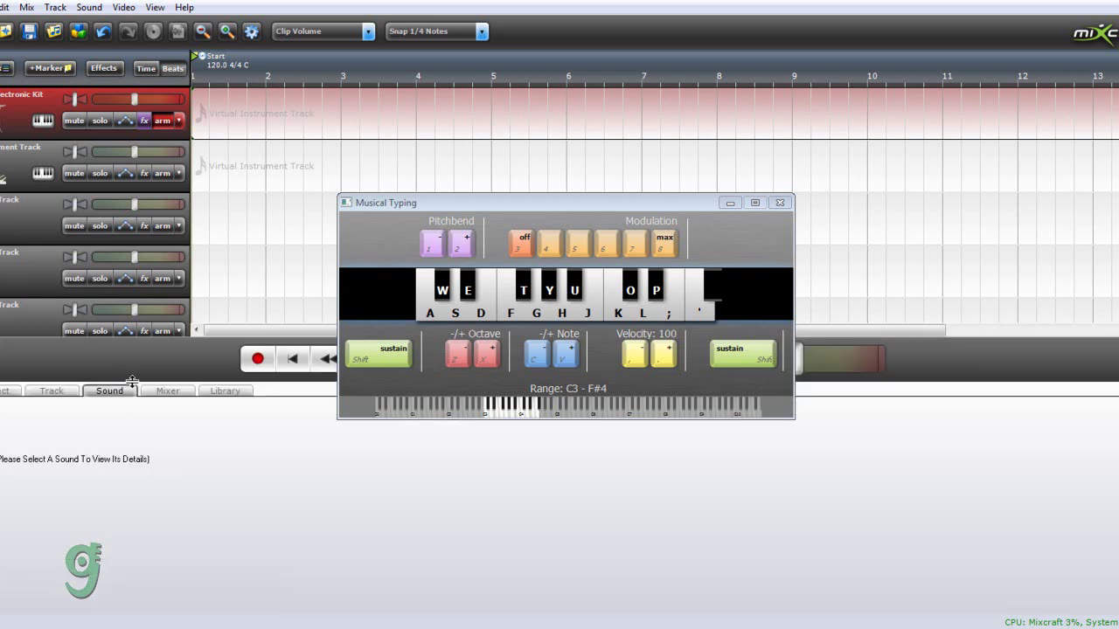
left_click(293, 359)
left_click(7, 393)
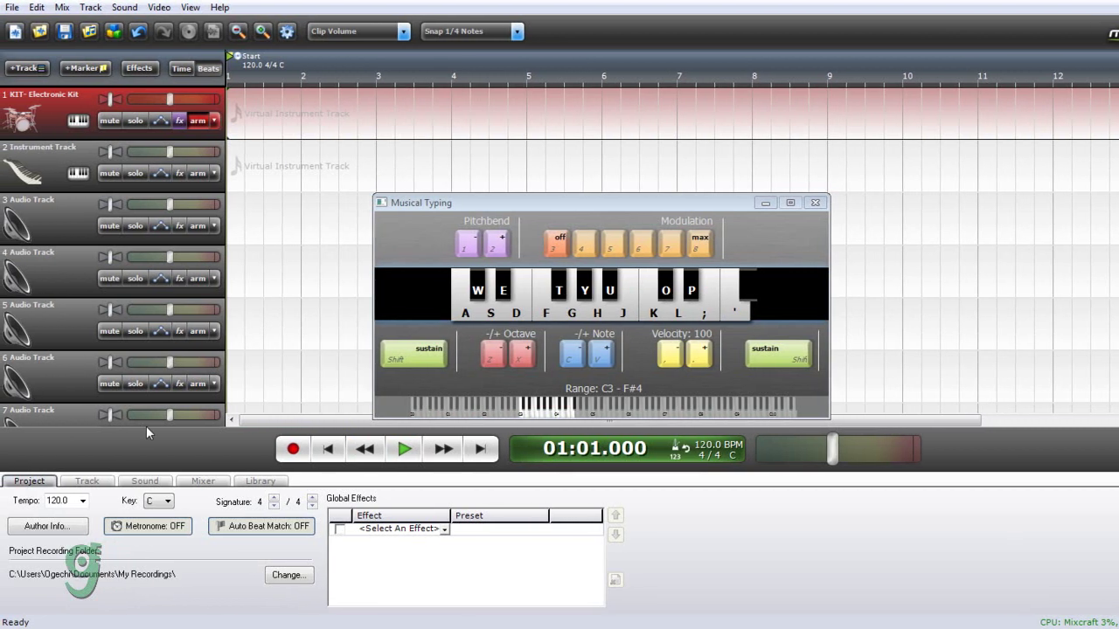
left_click(172, 533)
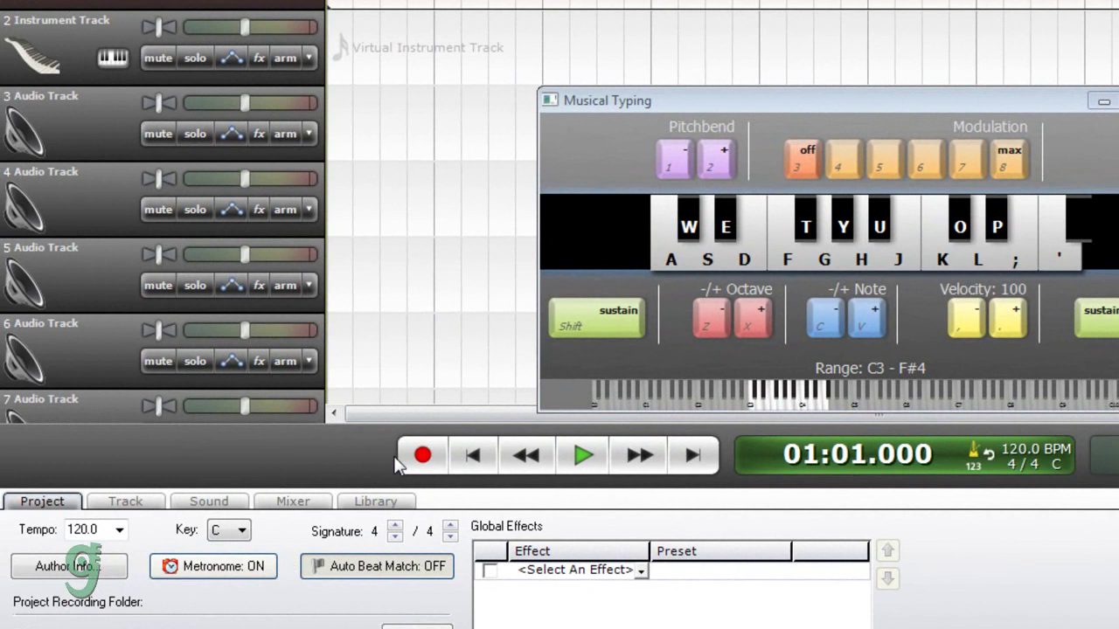
left_click(229, 504)
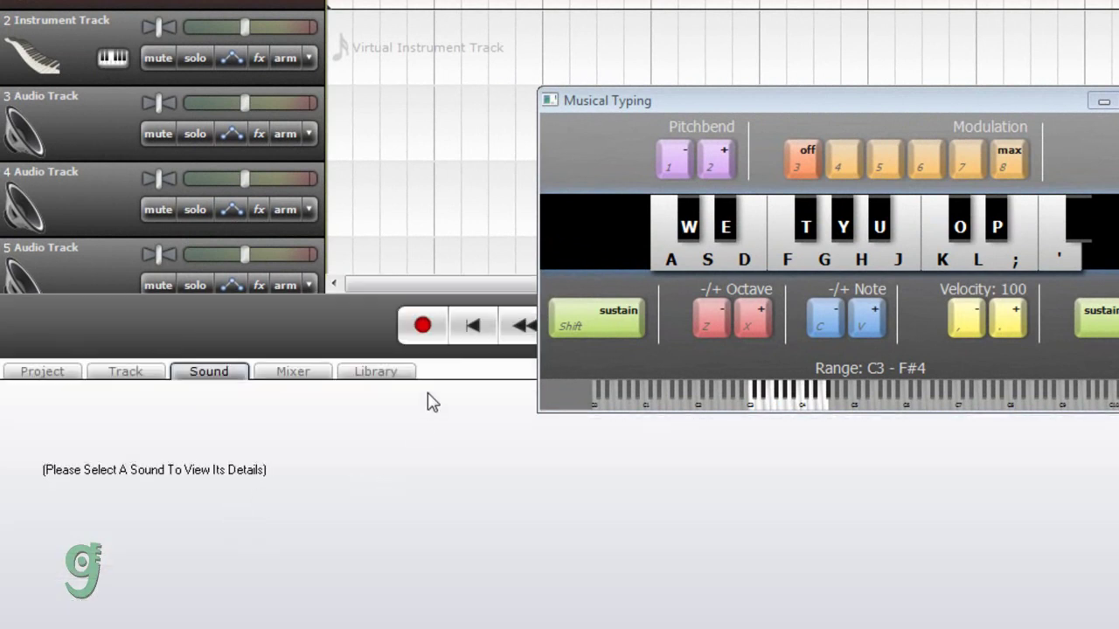
- Record a drum pattern of A and W hits on track 1 through about bar 11
left_click(422, 325)
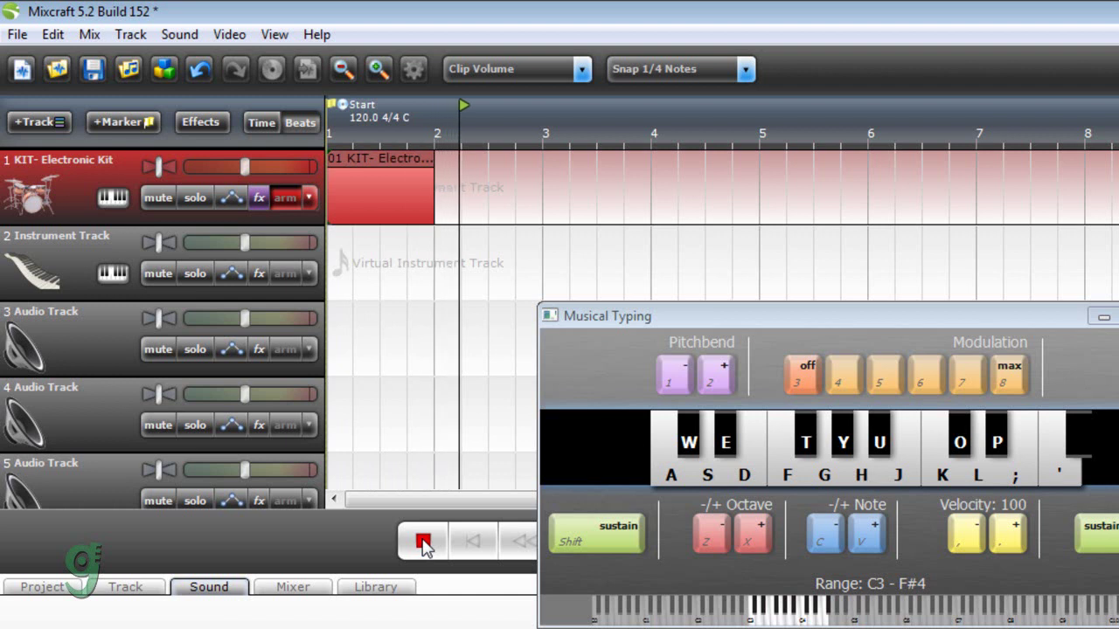
key("a")
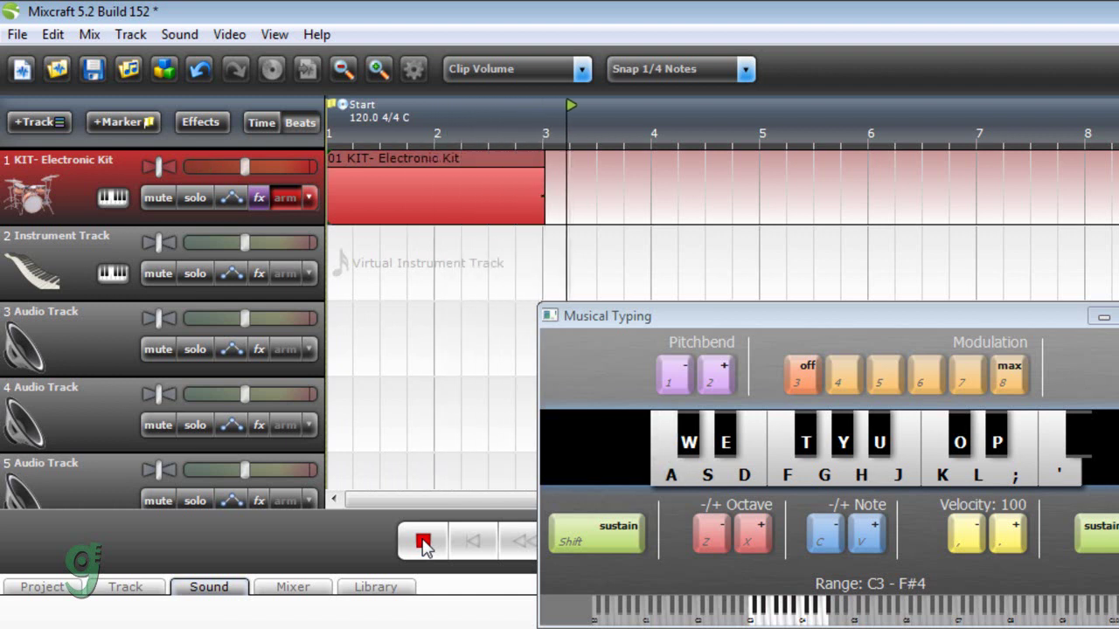
key("a")
key("a")
key("a")
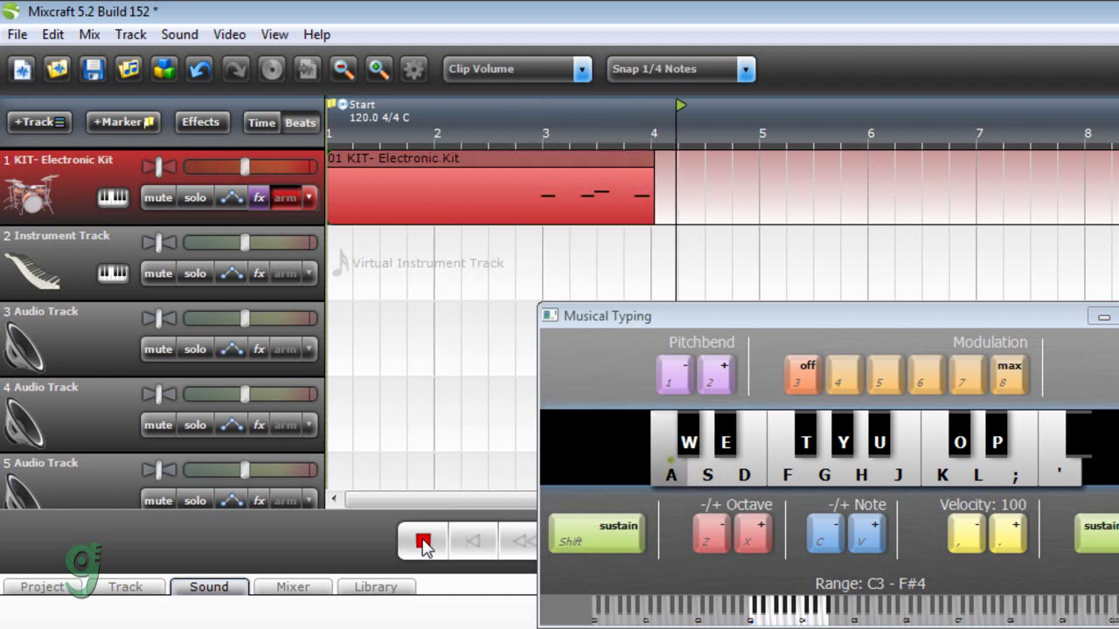
key("w")
key("a")
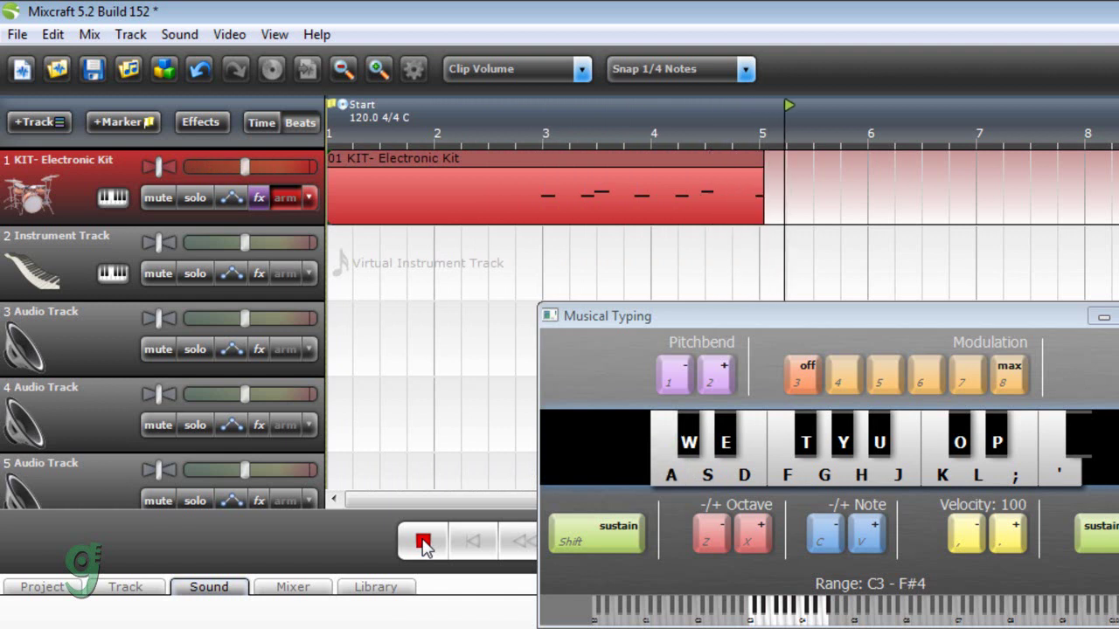
key("a")
key("w")
key("w")
key("a")
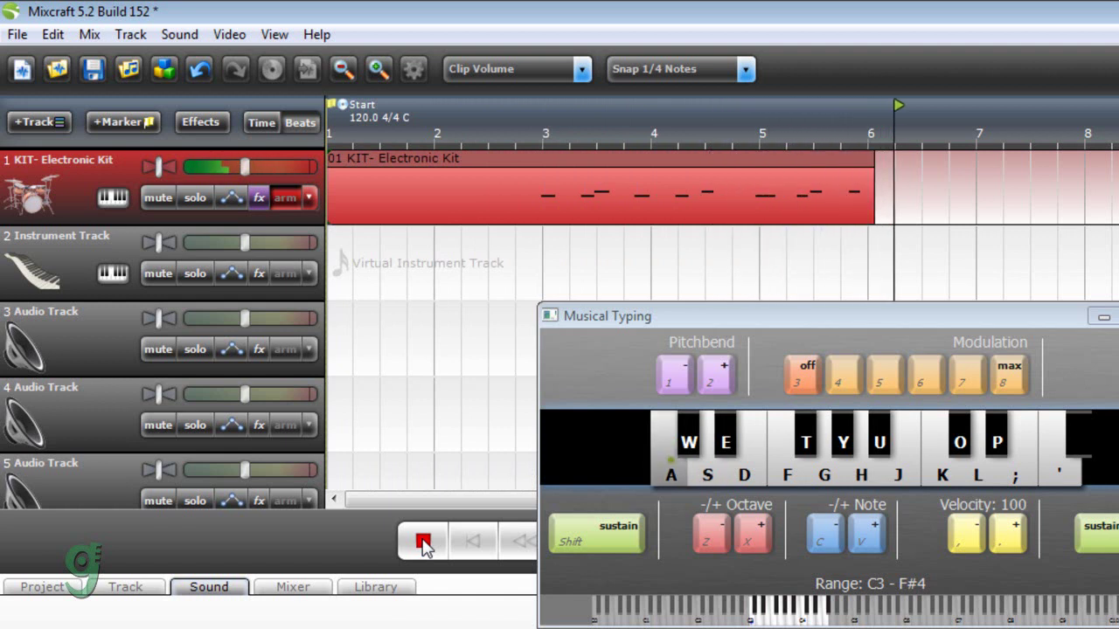
key("a")
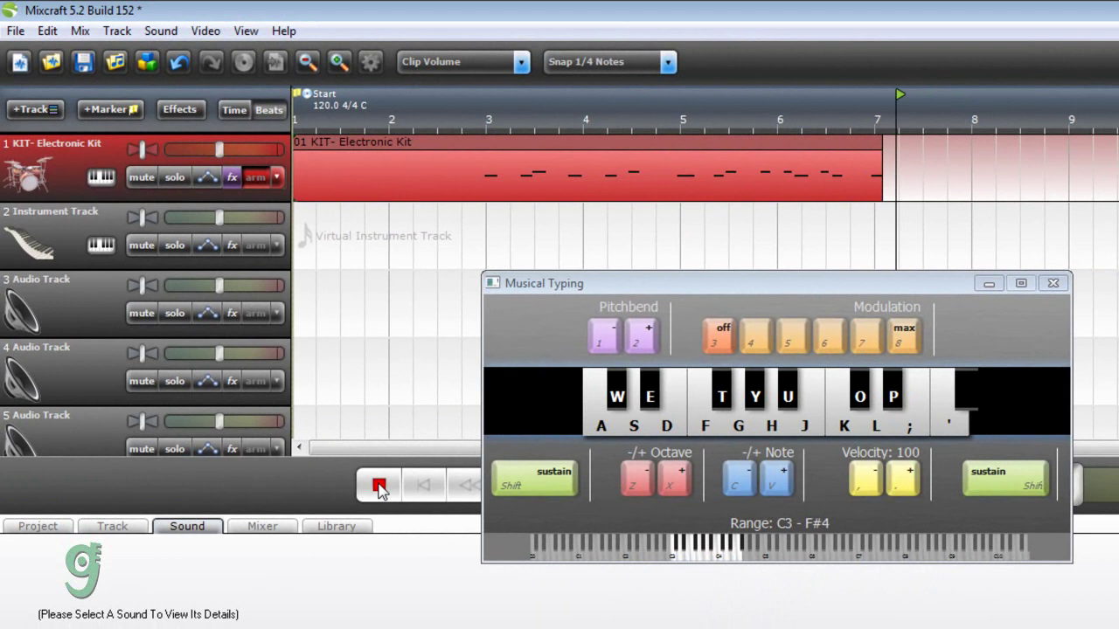
key("a")
key("w")
key("a")
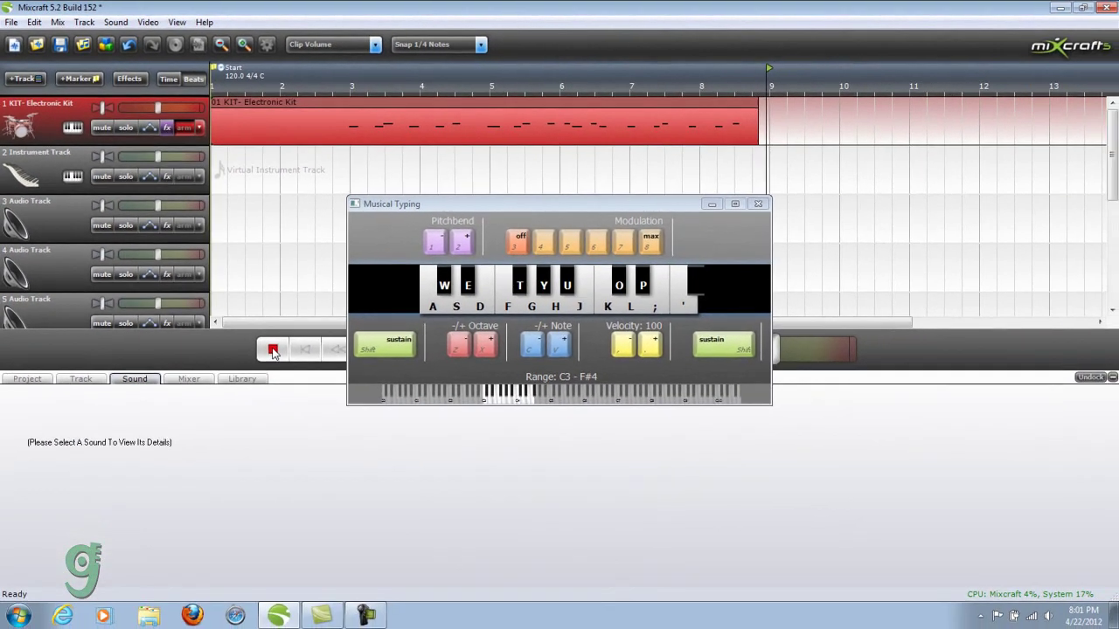
key("a")
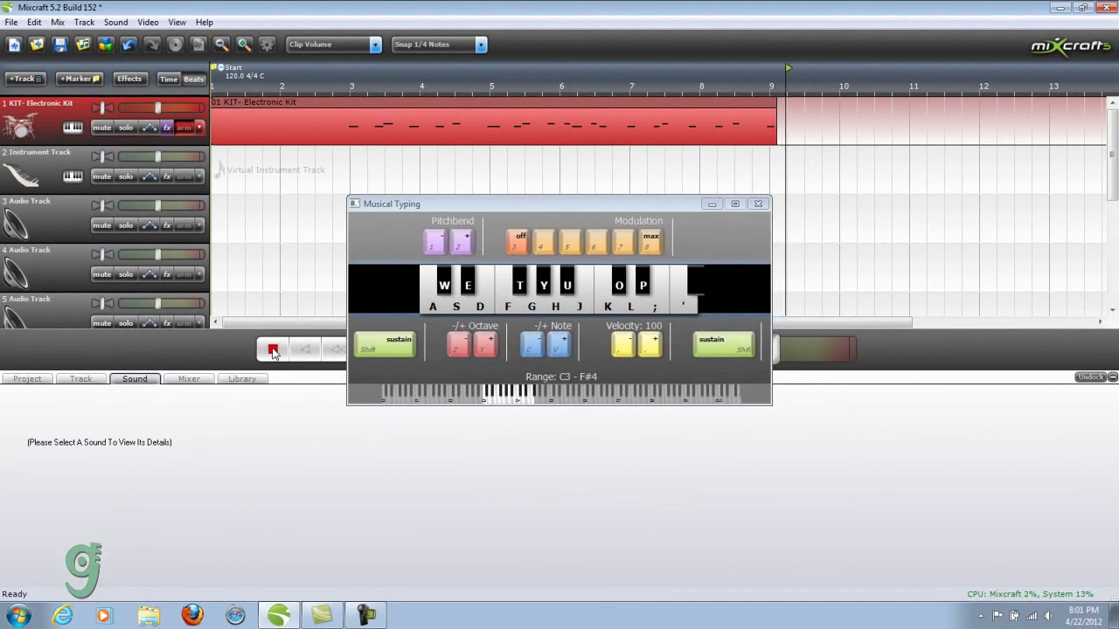
key("a")
key("w")
key("a")
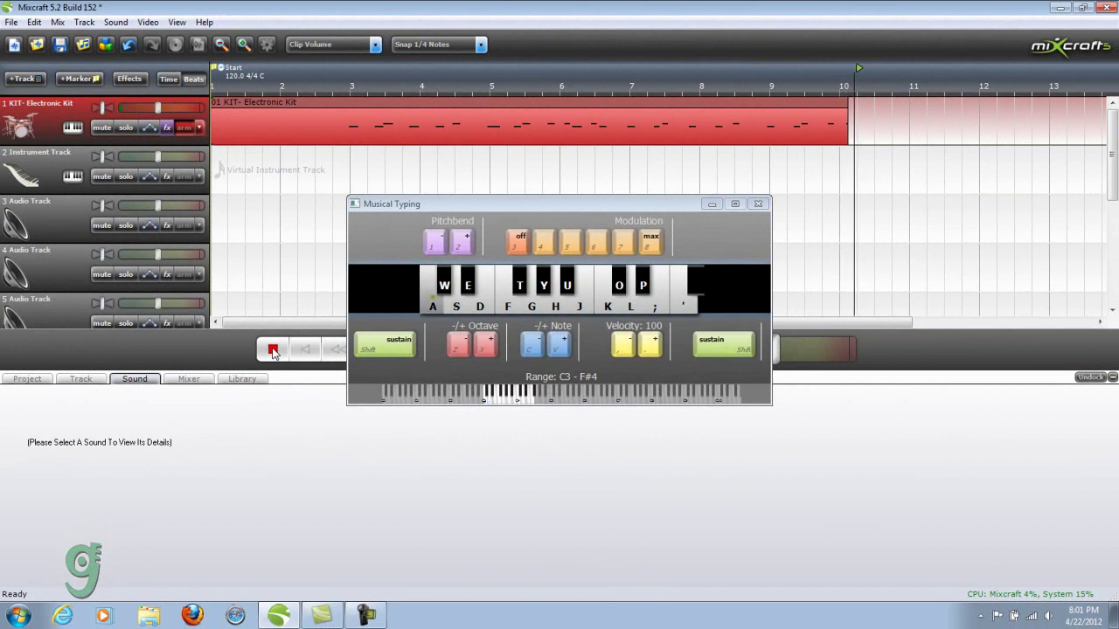
key("a")
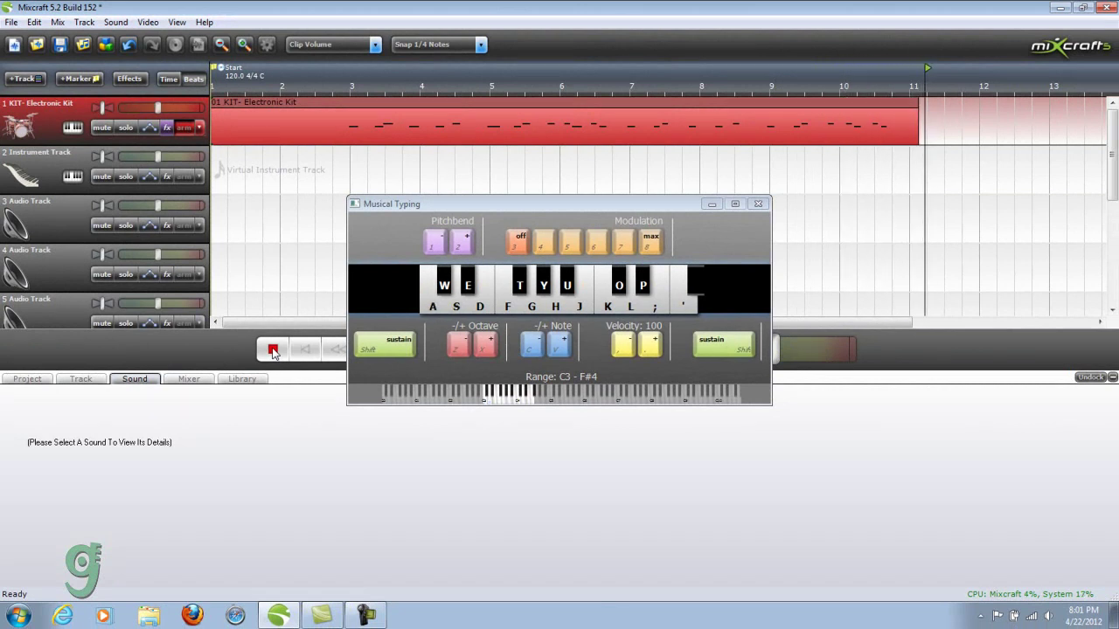
- Stop recording, minimise Musical Typing, and zoom the piano roll in on the clip's notes
left_click(273, 349)
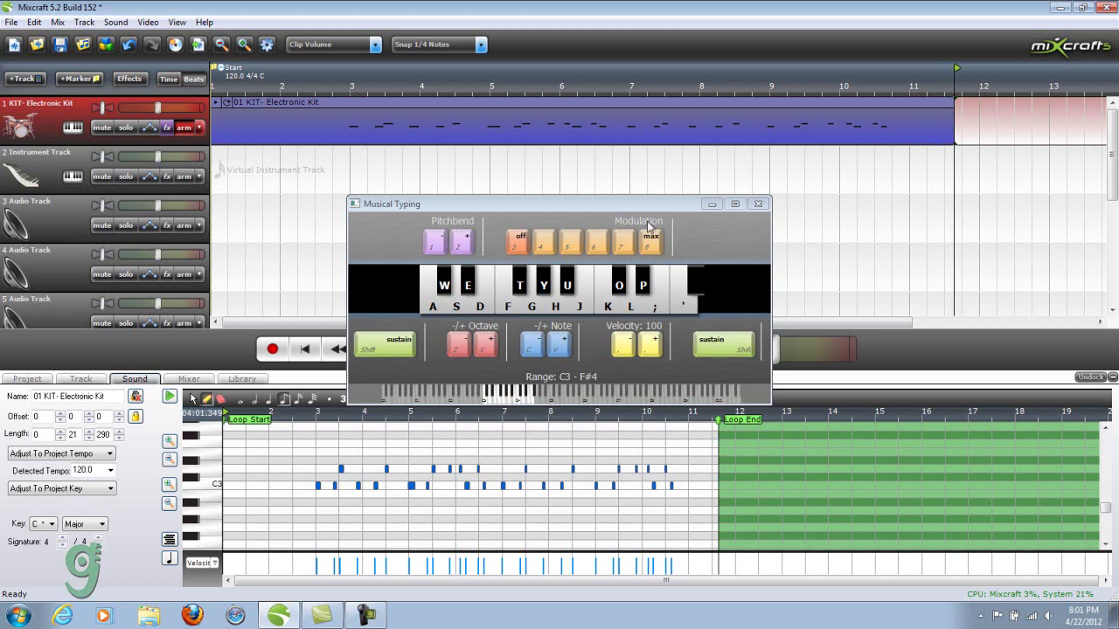
left_click(711, 204)
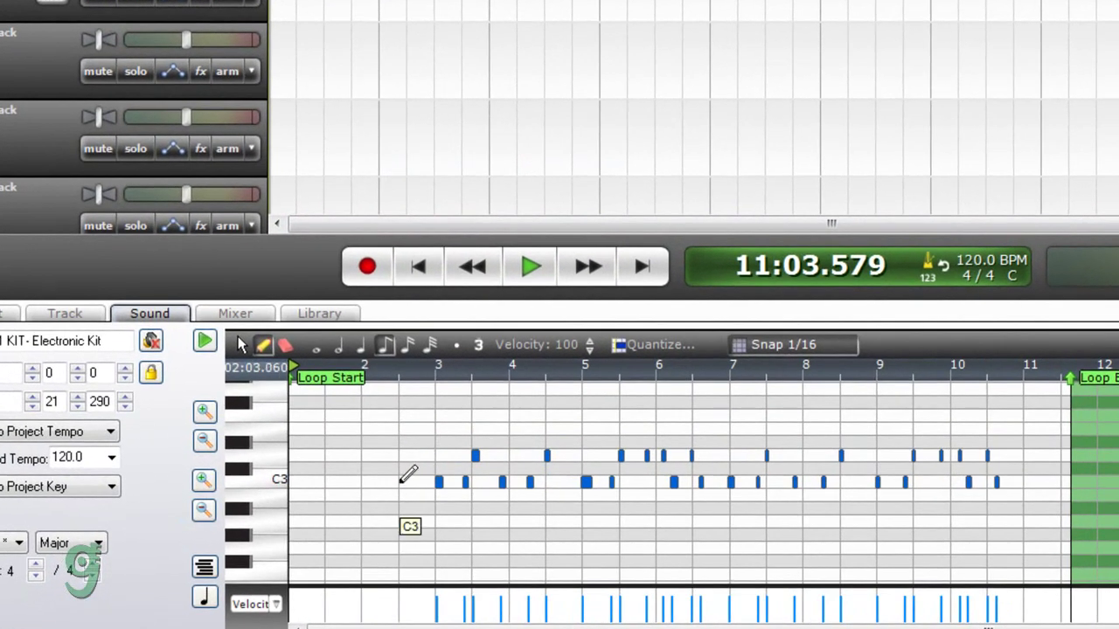
scroll(408, 475, "up", 1)
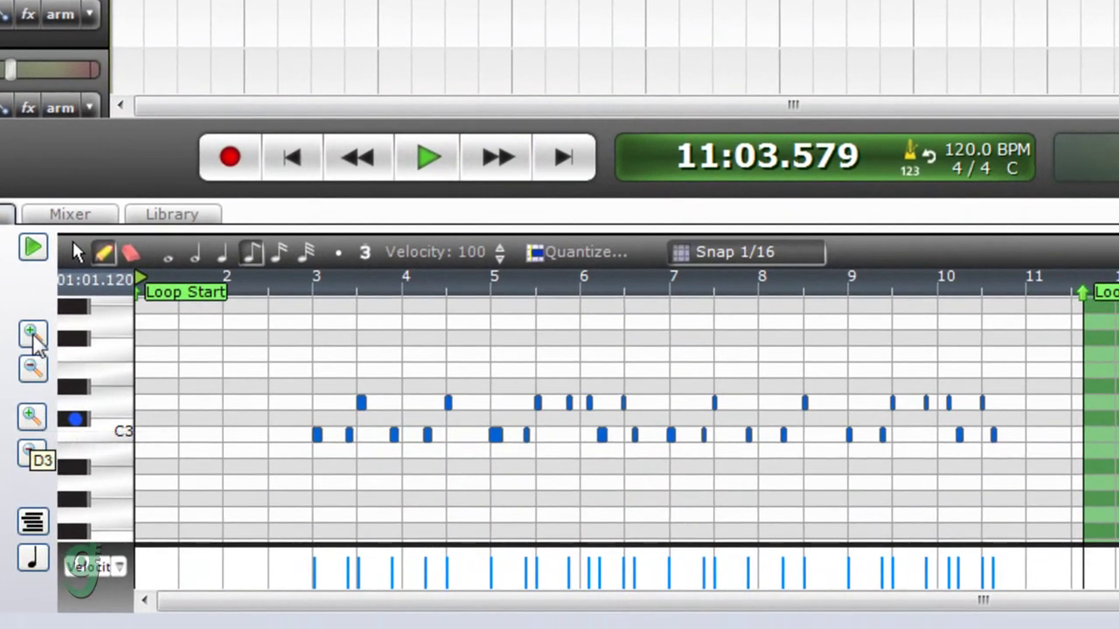
left_click(205, 411)
left_click(32, 336)
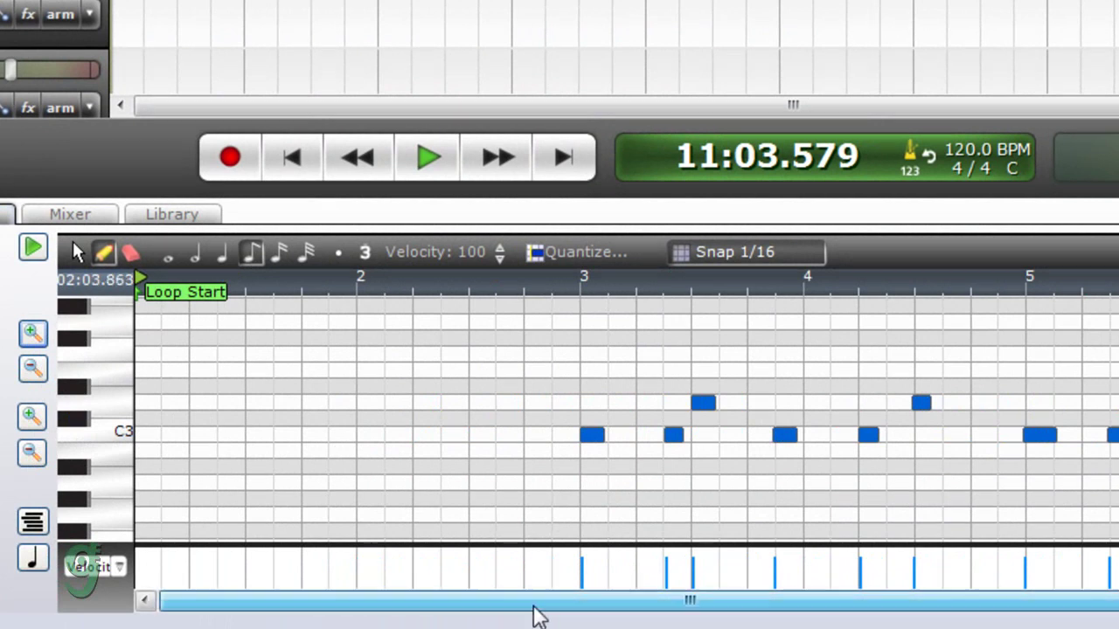
left_click_drag(532, 606, 676, 602)
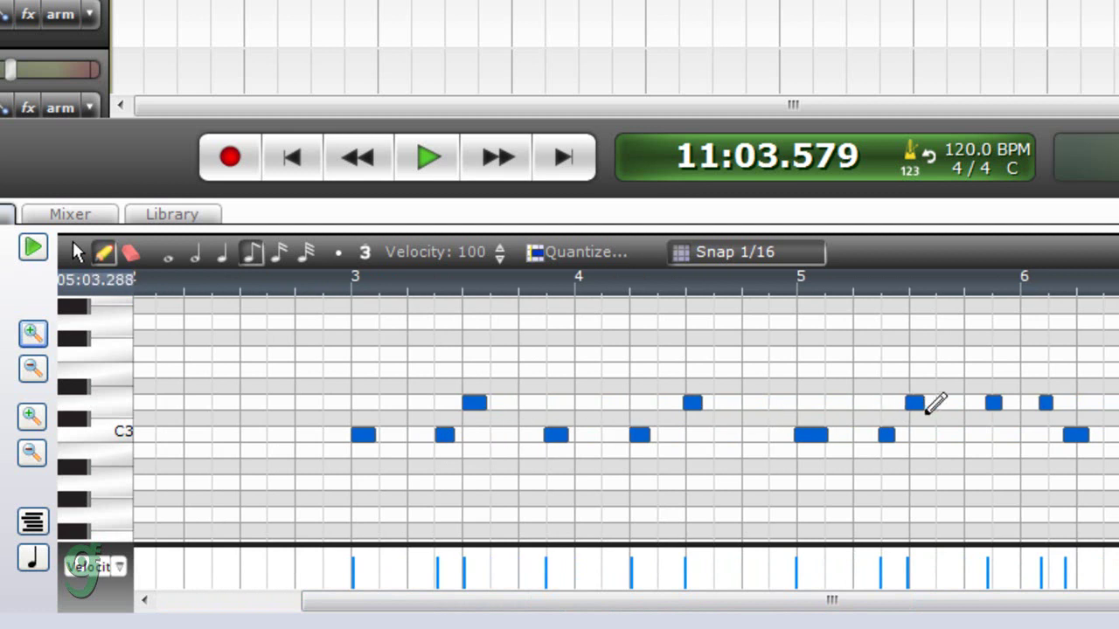
- Select D3 and C3 notes around bars 4–7 and nudge three hits one step later
left_click(916, 407)
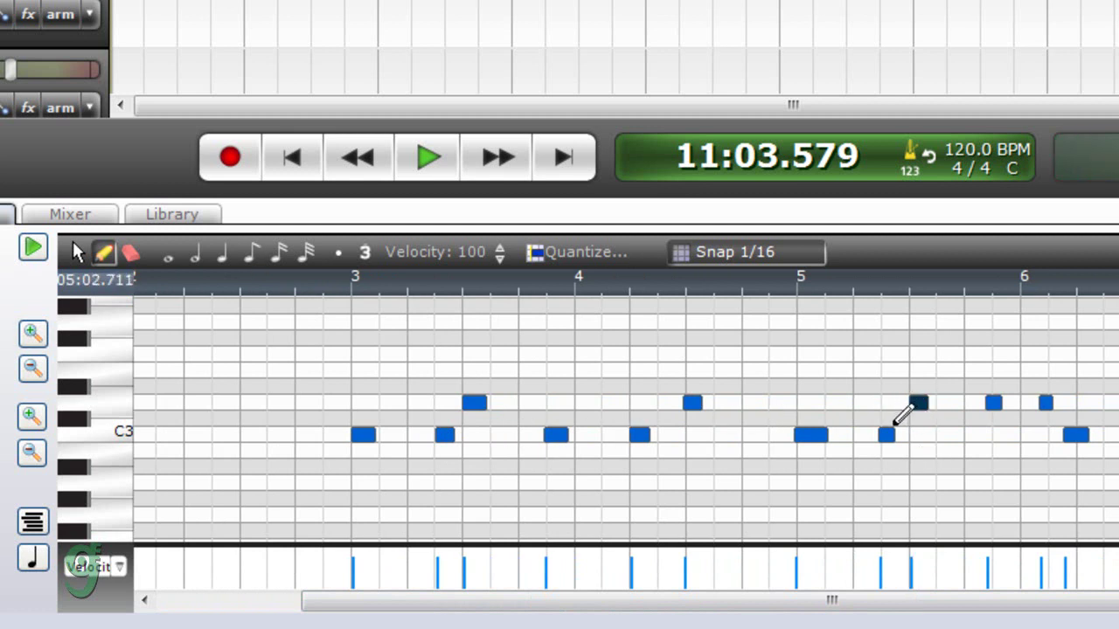
left_click(888, 436)
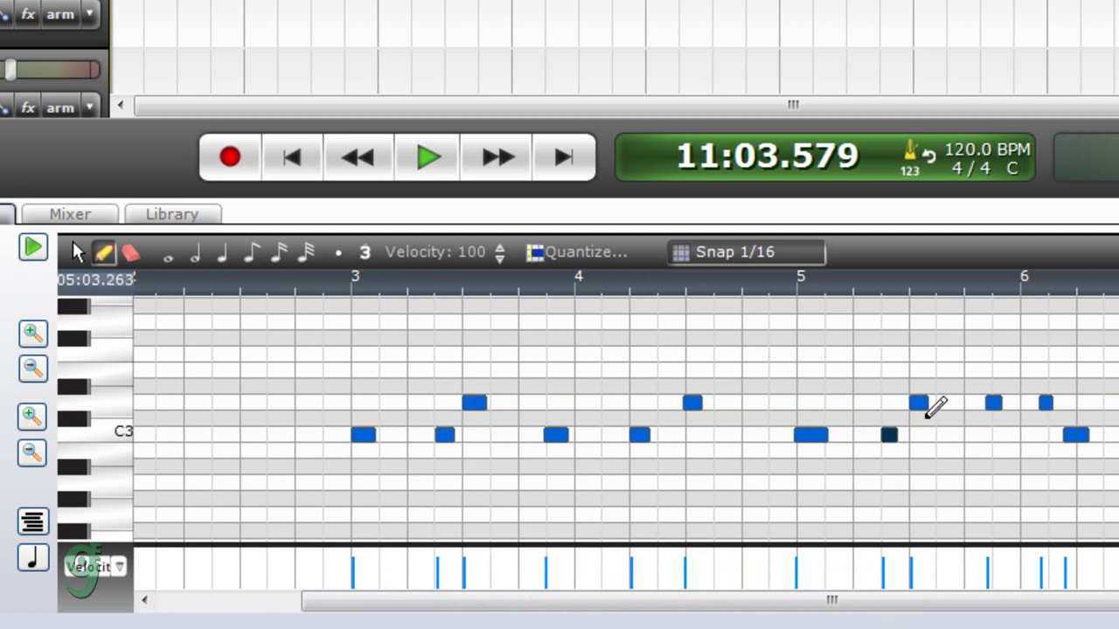
left_click(802, 436)
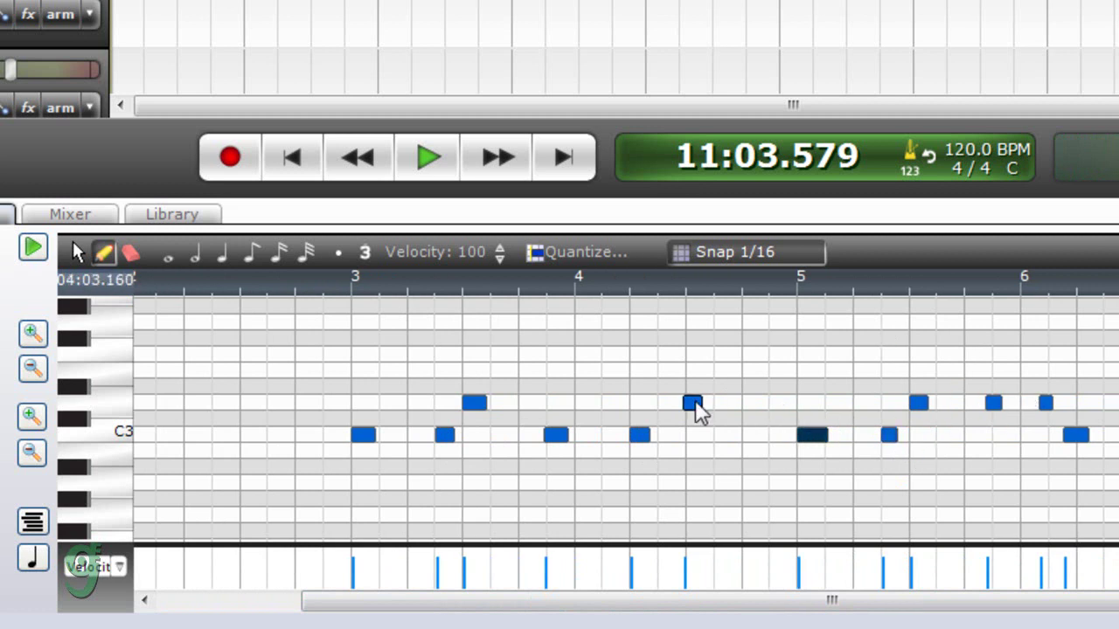
left_click(693, 404)
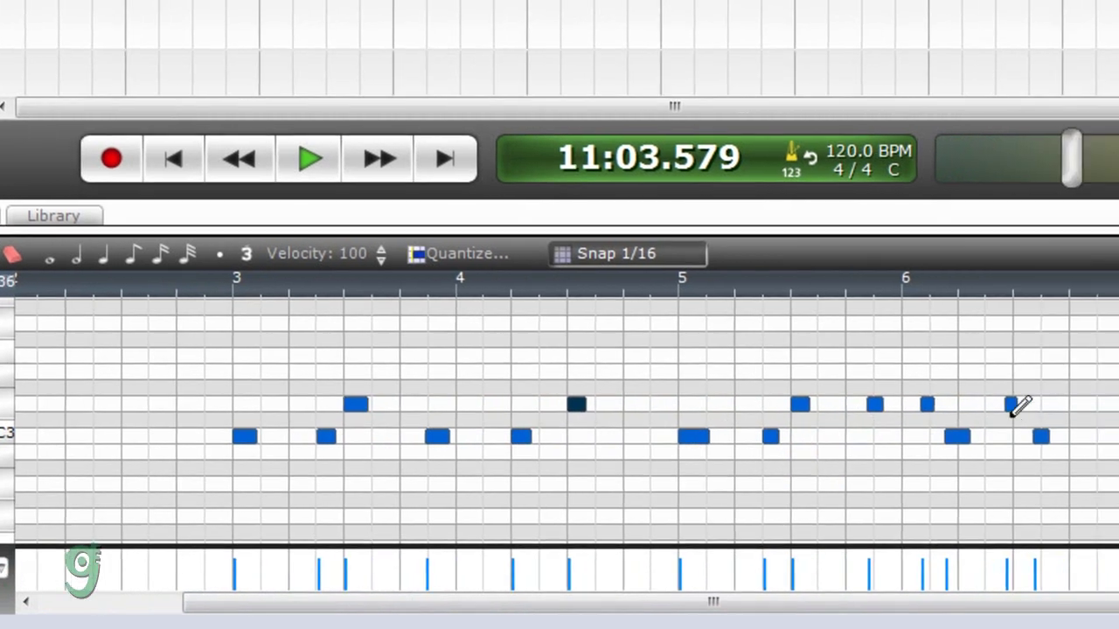
left_click(1014, 405)
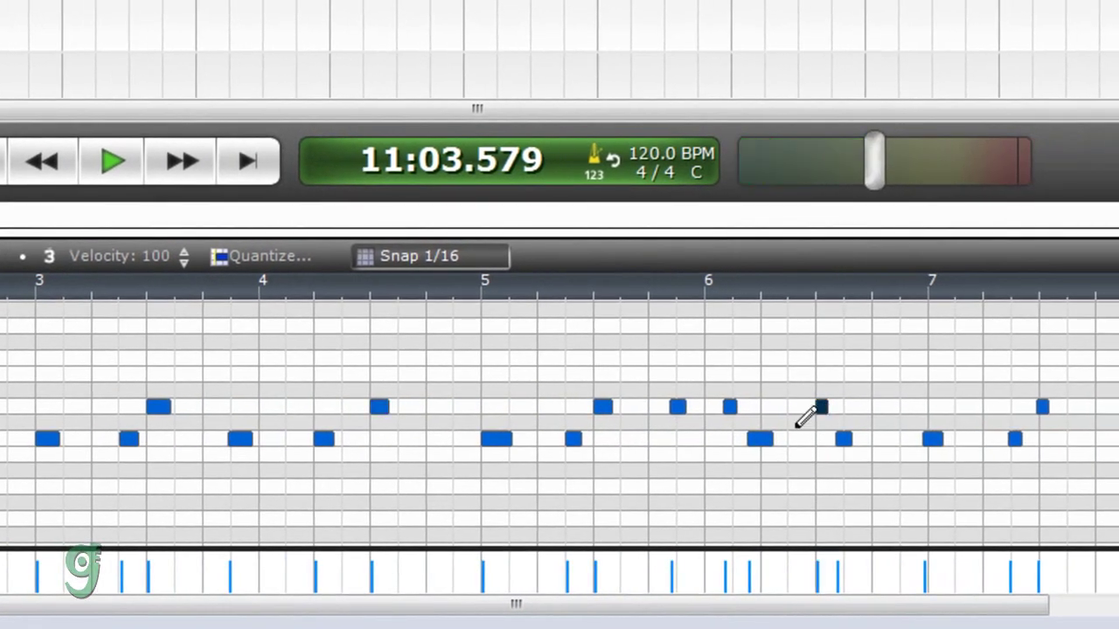
left_click_drag(768, 453, 854, 448)
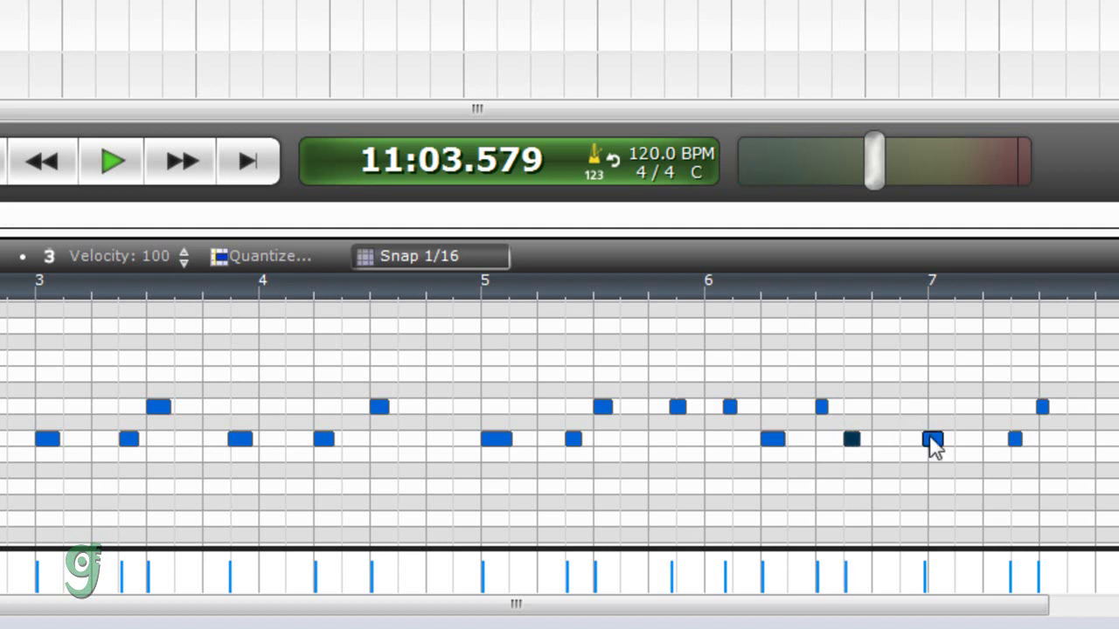
left_click_drag(934, 444, 942, 444)
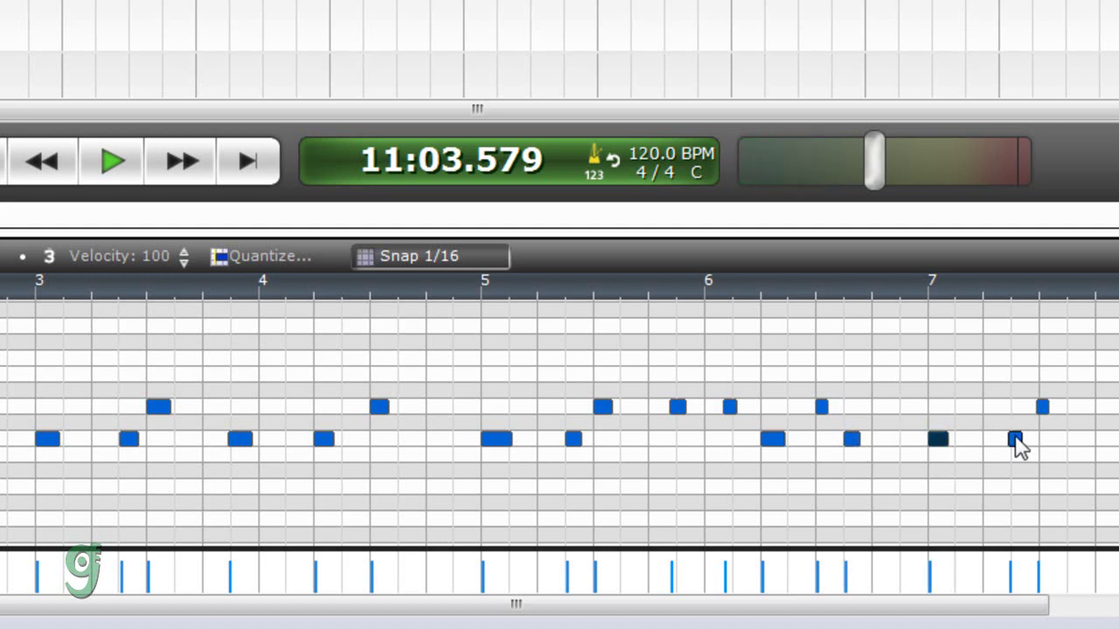
left_click_drag(1016, 444, 1021, 443)
- Nudge the hits around bars 7–9 about one sixteenth later
left_click(1042, 406)
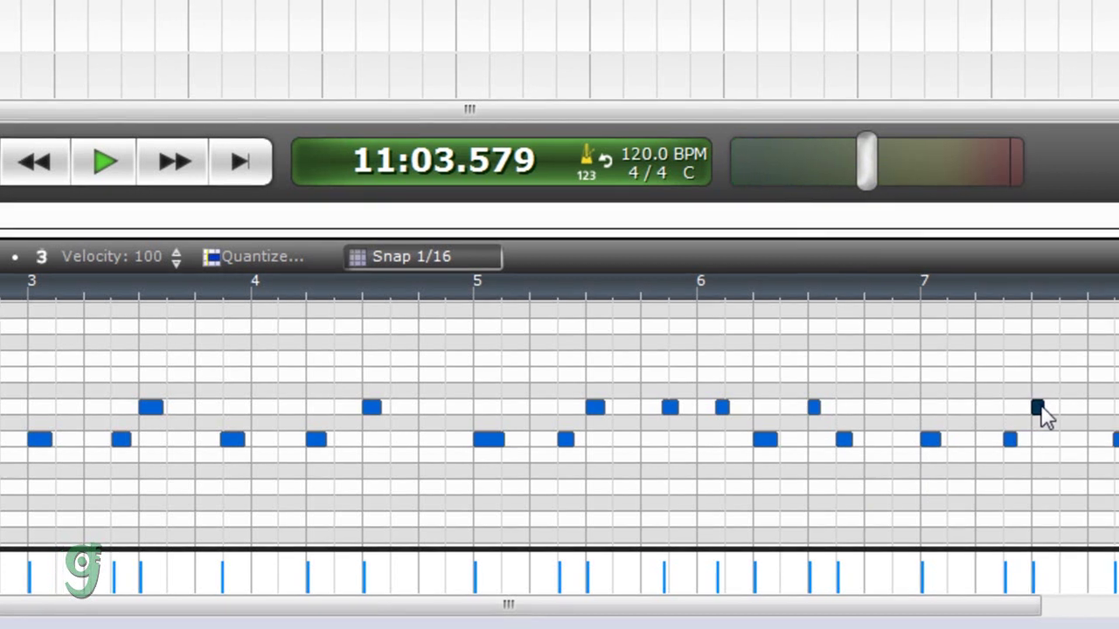
left_click(749, 465)
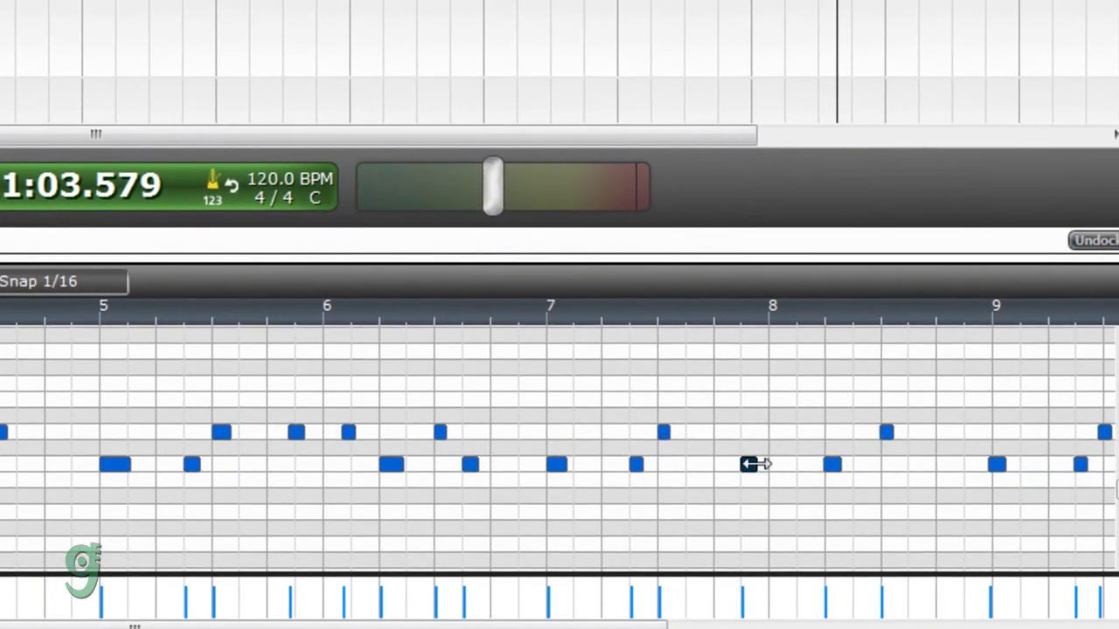
left_click(832, 465)
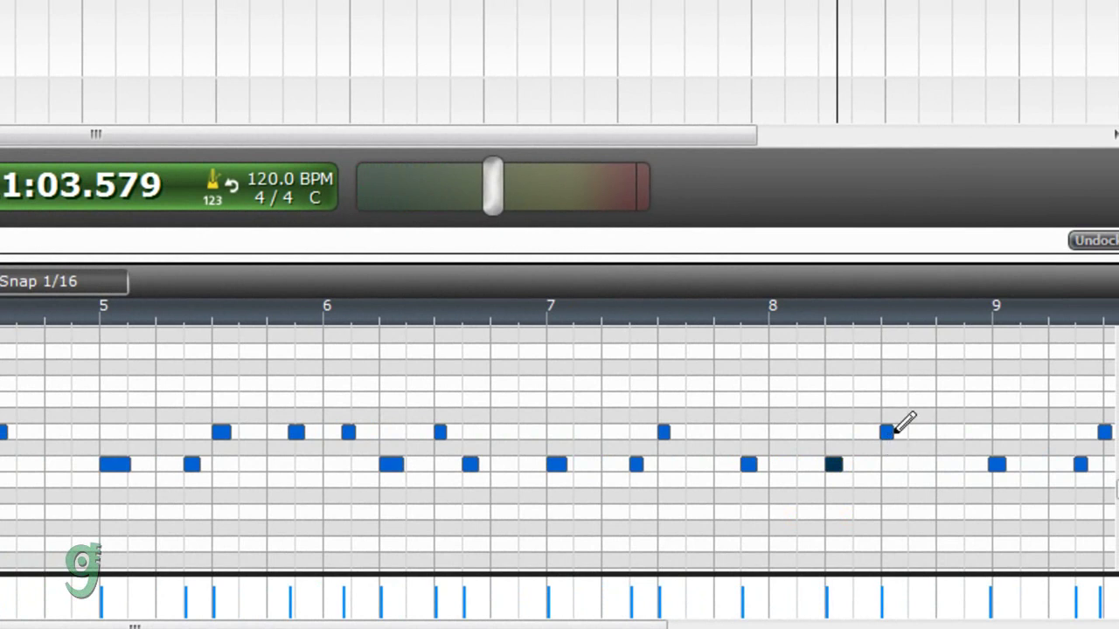
mouse_move(888, 437)
left_mouse_down()
mouse_move(898, 434)
mouse_move(892, 442)
left_mouse_up()
left_click_drag(1000, 477, 1006, 477)
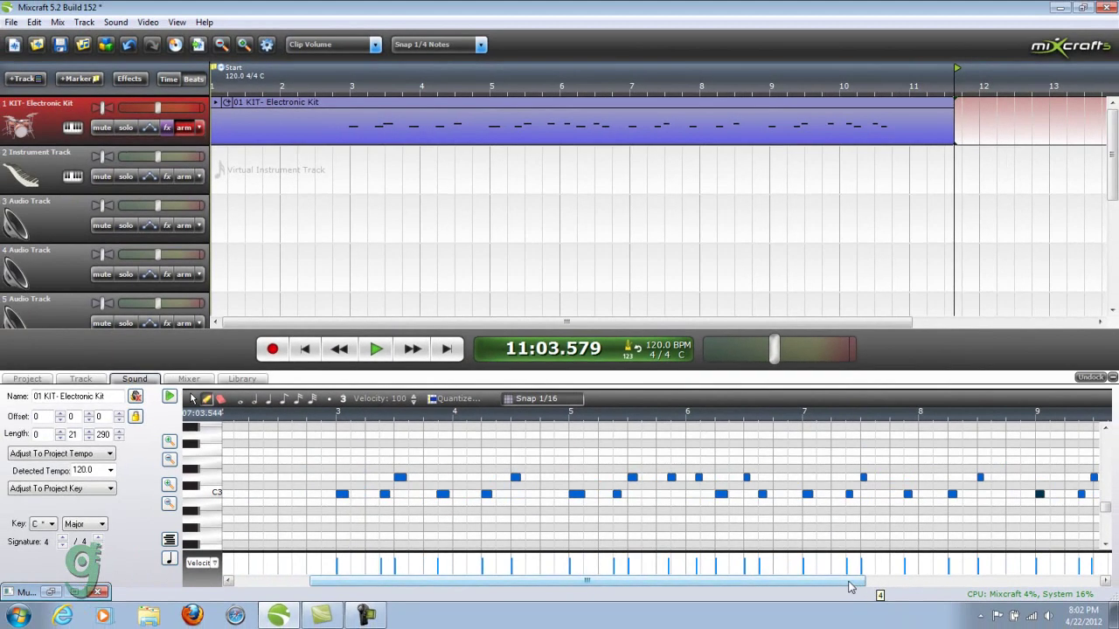
left_click_drag(850, 588, 960, 562)
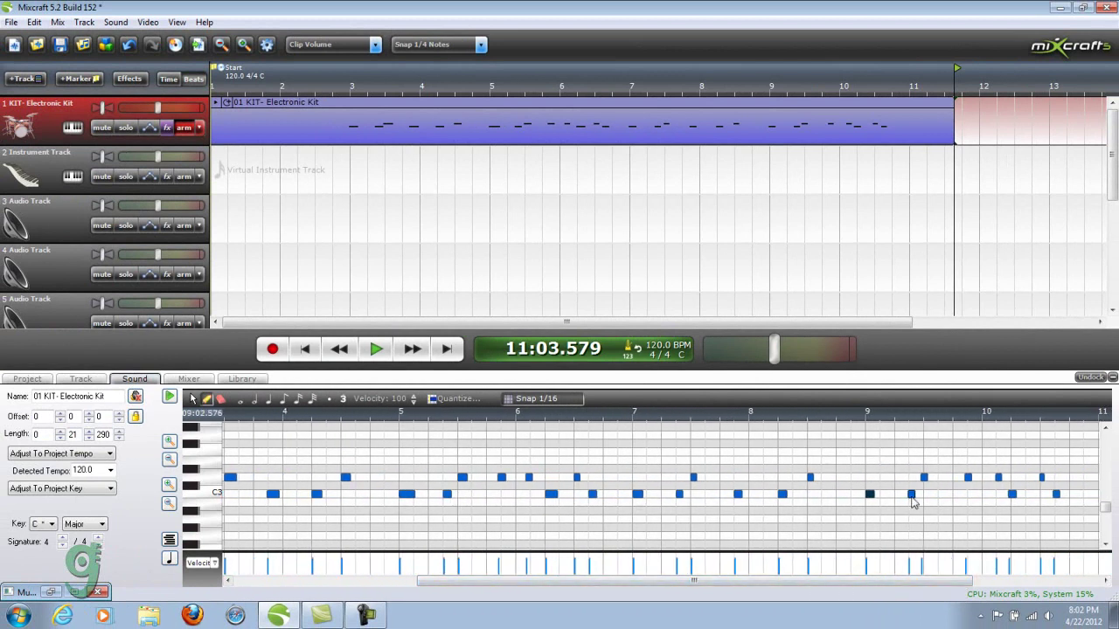
- Nudge the D3 and C3 hits around bars 9–10 slightly later
left_click(912, 495)
left_click(926, 479)
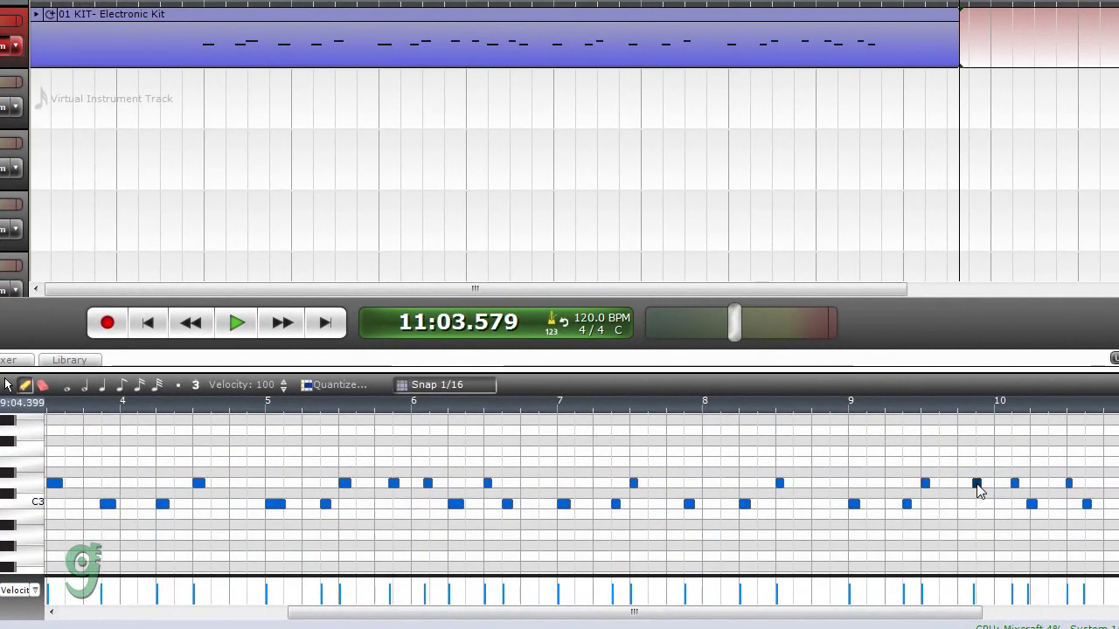
left_click_drag(977, 485, 980, 486)
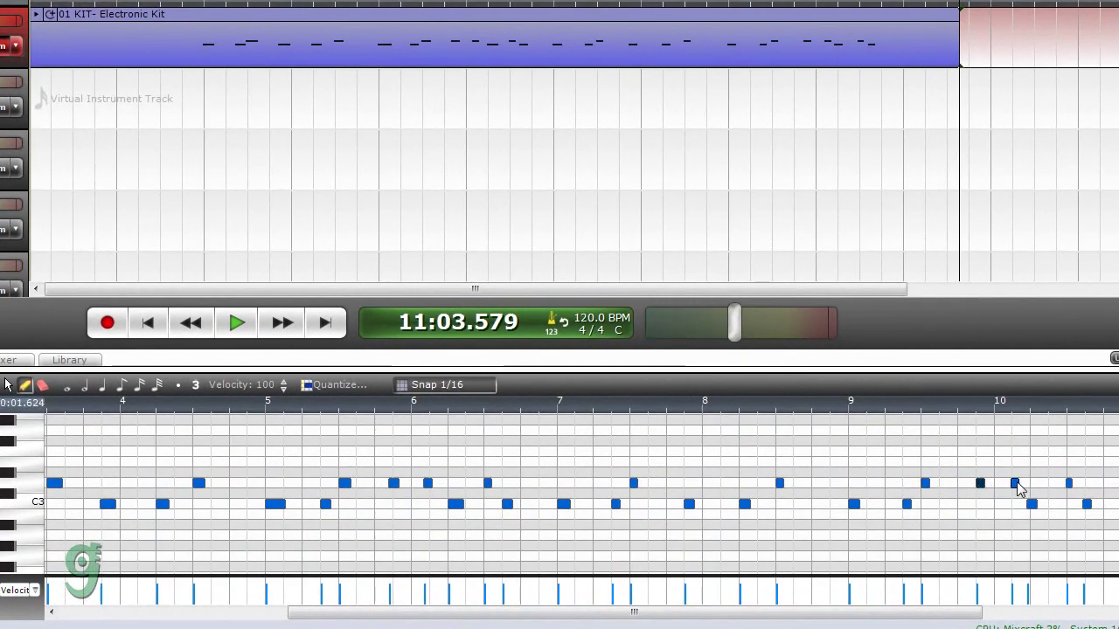
left_click(1017, 482)
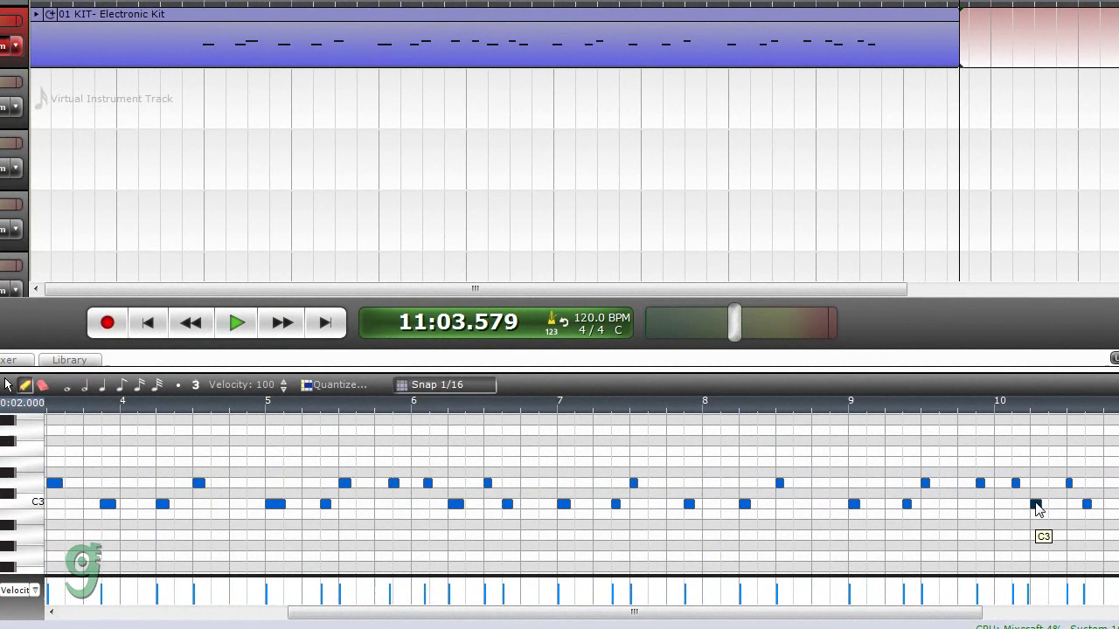
left_click(1033, 504)
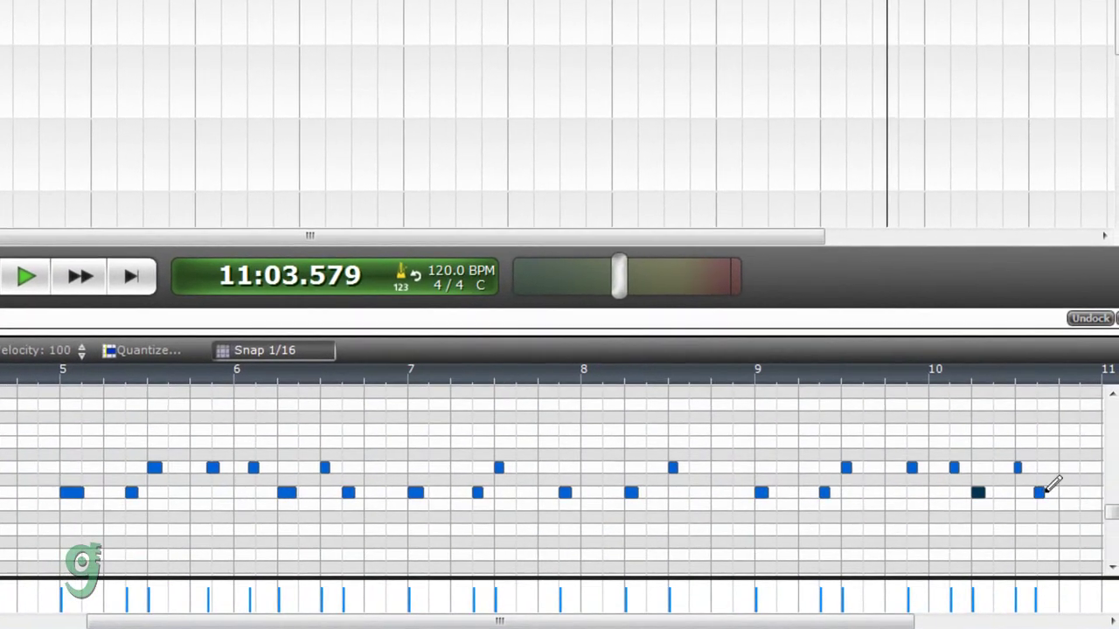
left_click_drag(1039, 493, 1042, 495)
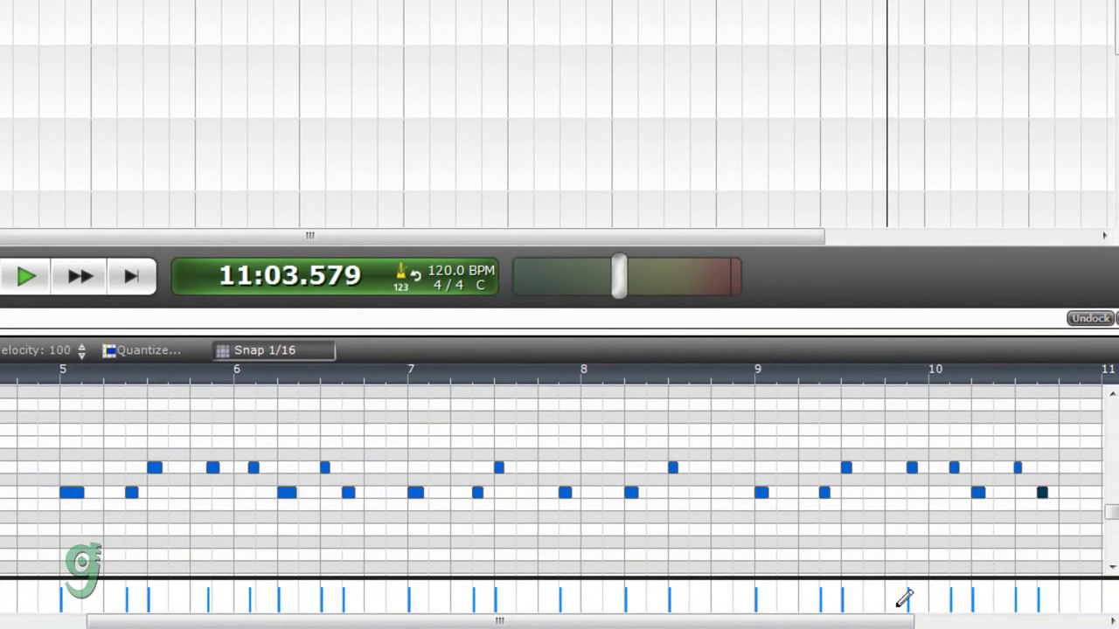
scroll(905, 598, "right", 3)
scroll(894, 599, "left", 4)
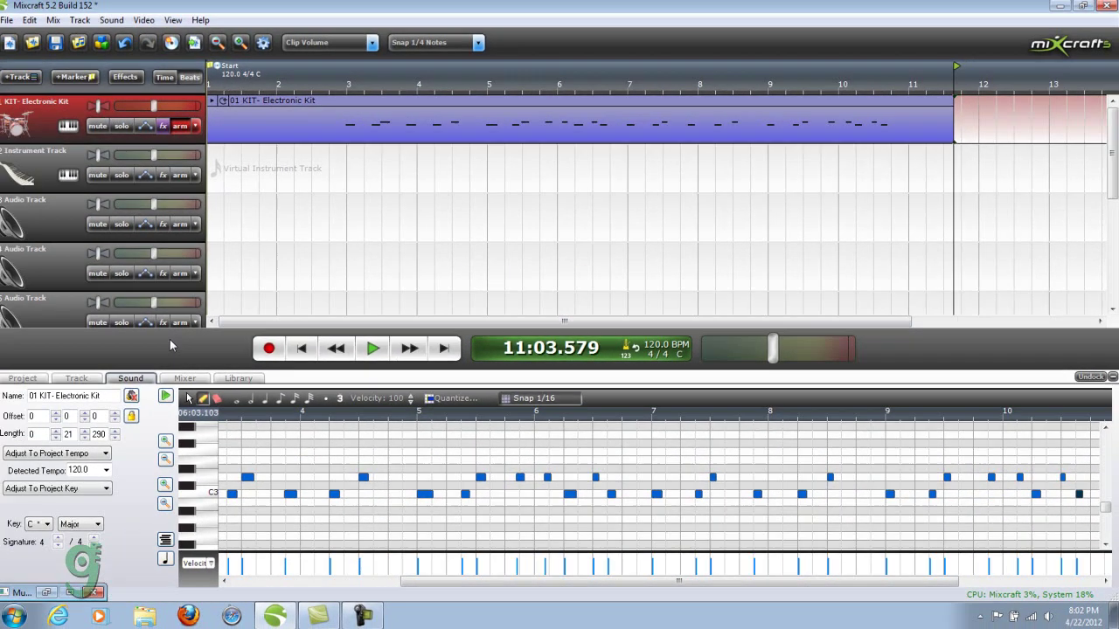
- Select the empty fourth track, return to the song start and play the edited beat
left_click_drag(316, 166, 335, 286)
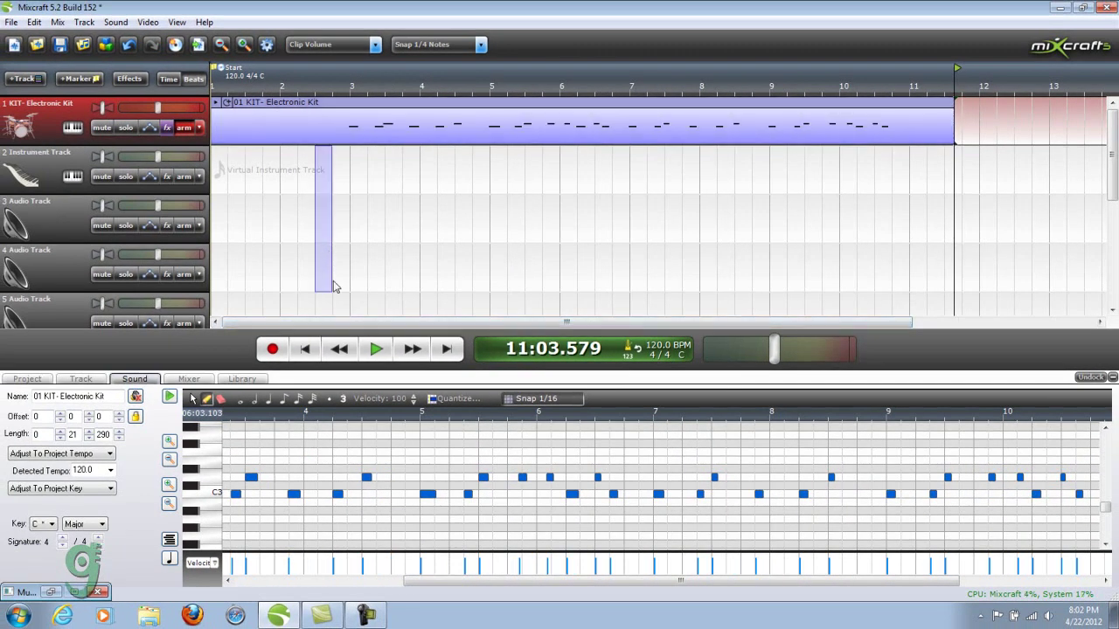
left_click(337, 256)
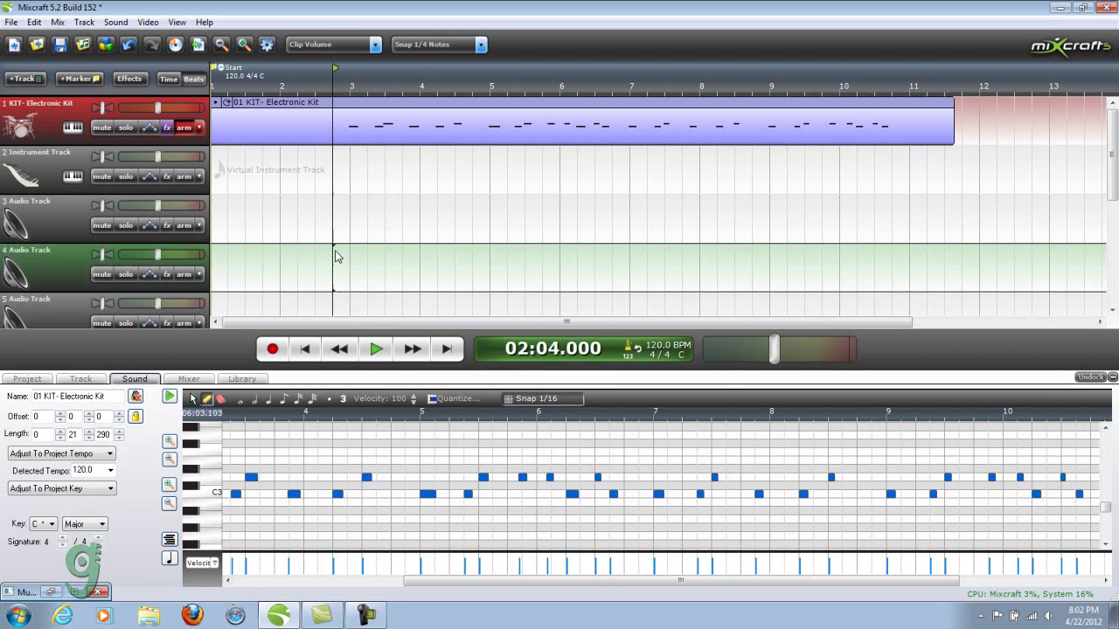
left_click(305, 348)
left_click(376, 350)
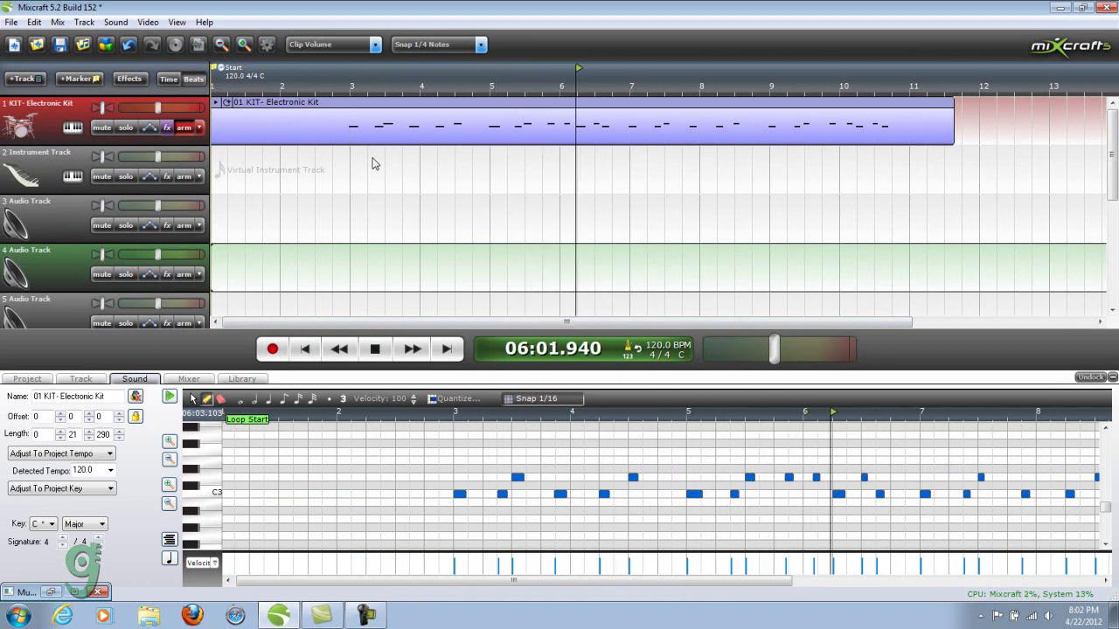
- Stop playback and nudge the D3 hit just before bar 6 slightly later
left_click(374, 349)
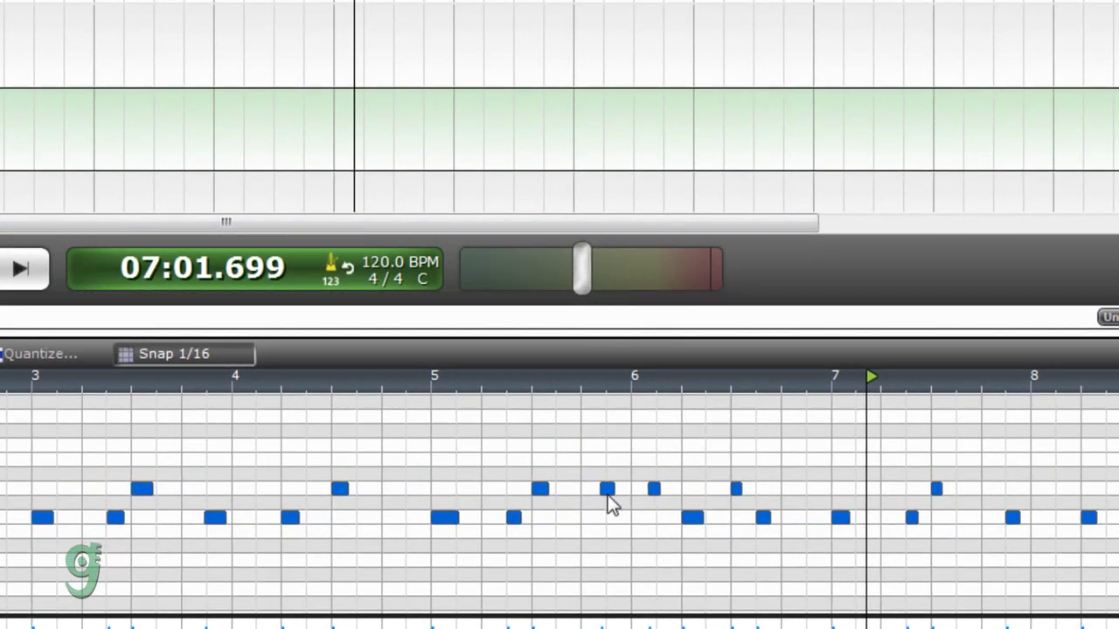
left_click(608, 490)
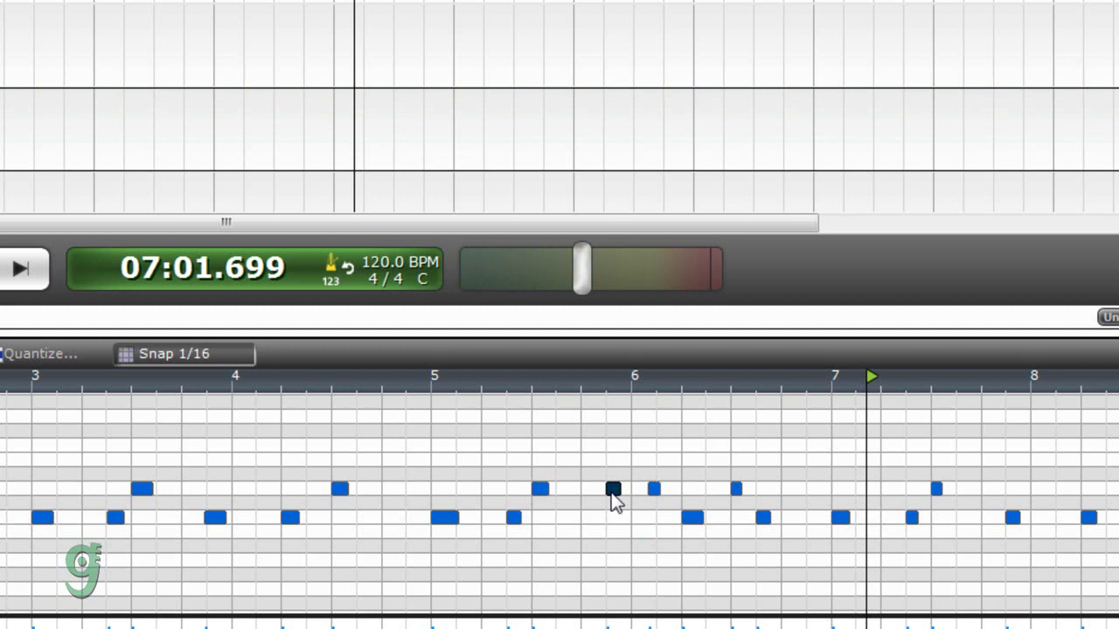
left_click_drag(654, 497, 662, 499)
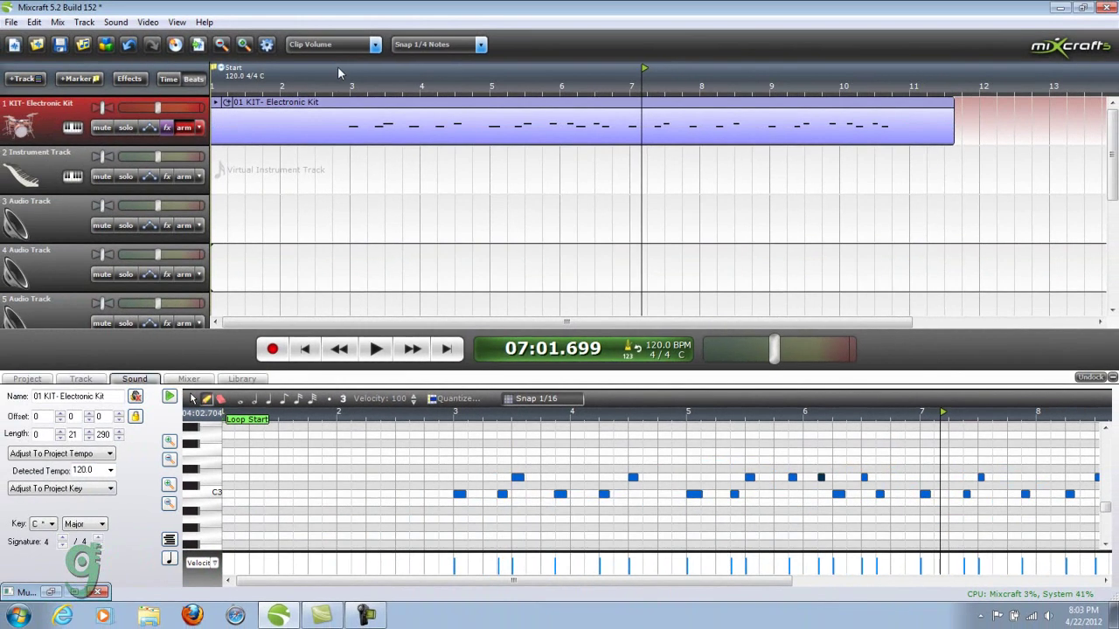
- Play the beat from bar 3 to near the clip end, then rewind to the song start
left_click(339, 70)
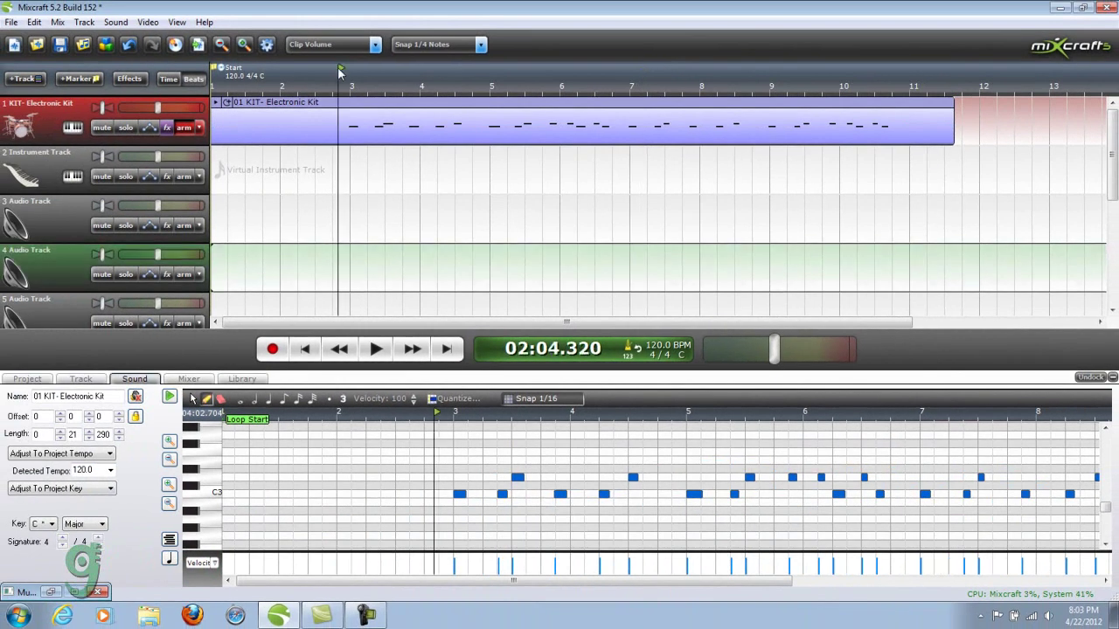
left_click(375, 349)
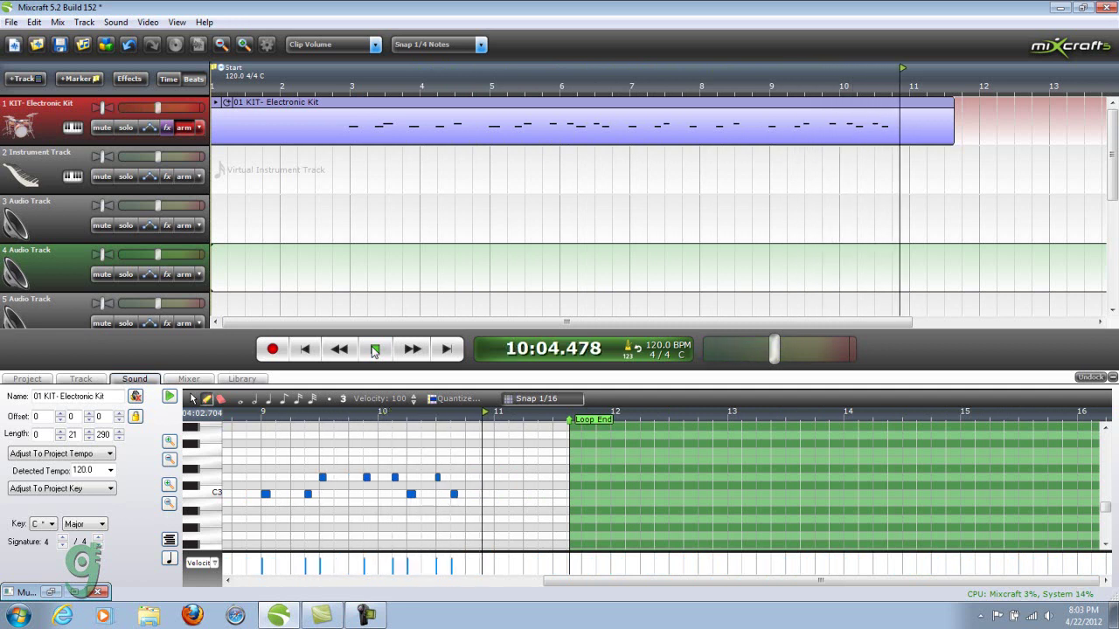
left_click(375, 349)
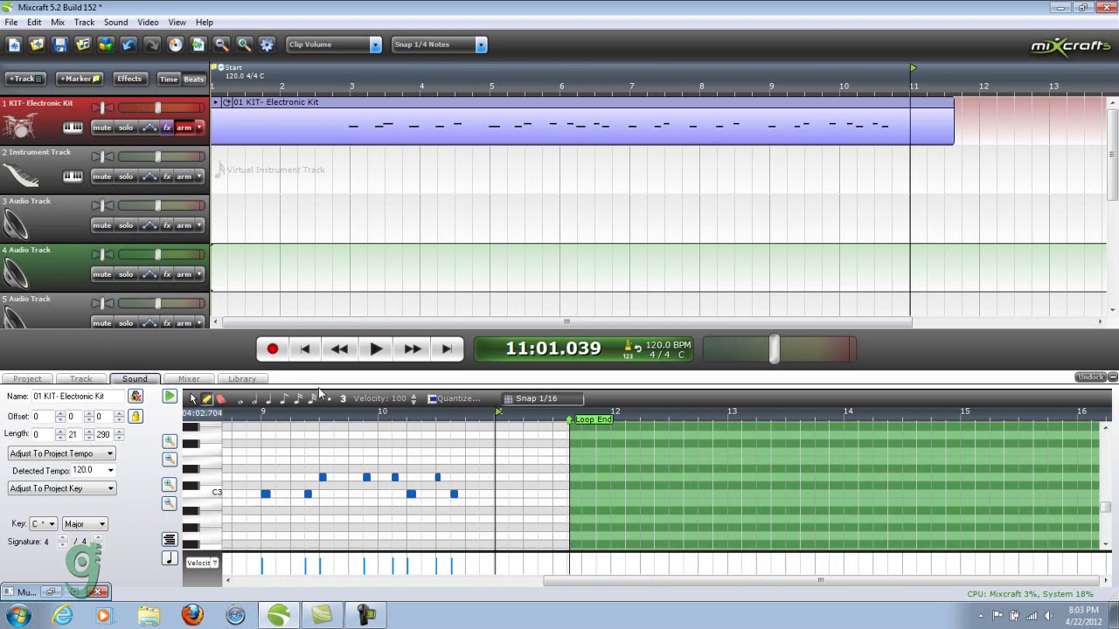
left_click(304, 350)
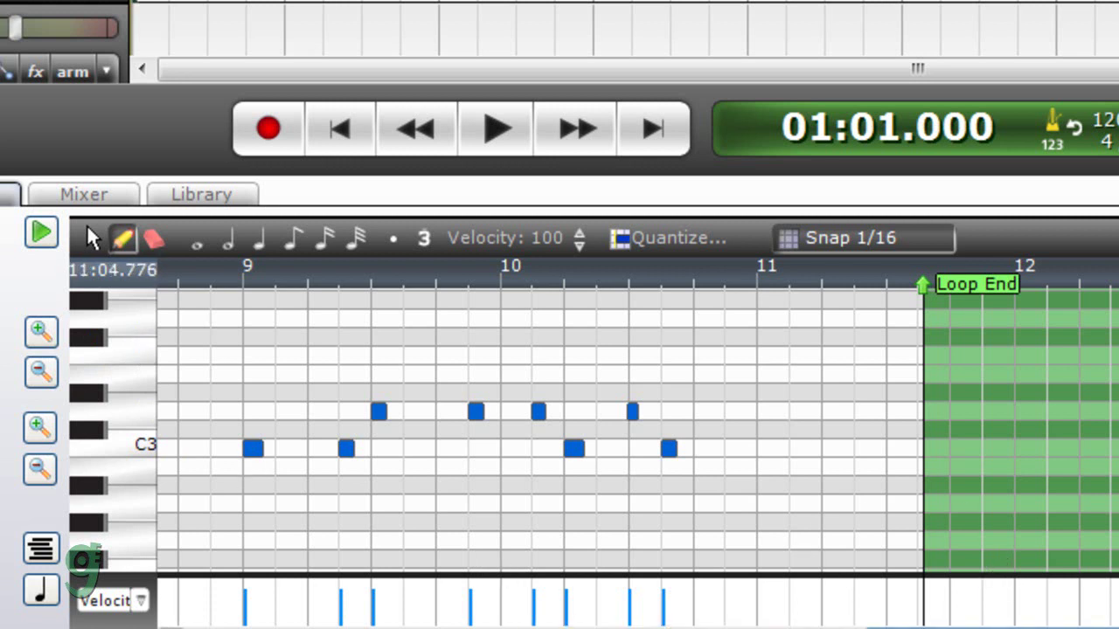
- Pencil in an evenly spaced run of F#3 hits from bar 3 through bar 4
scroll(707, 602, "left", 6)
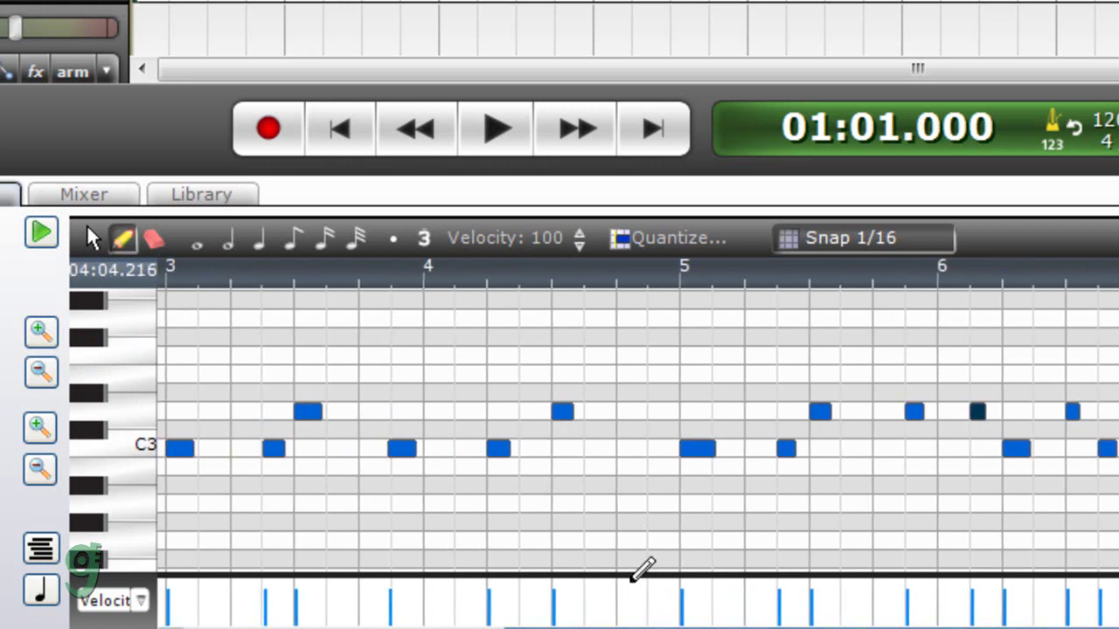
scroll(487, 618, "left", 2)
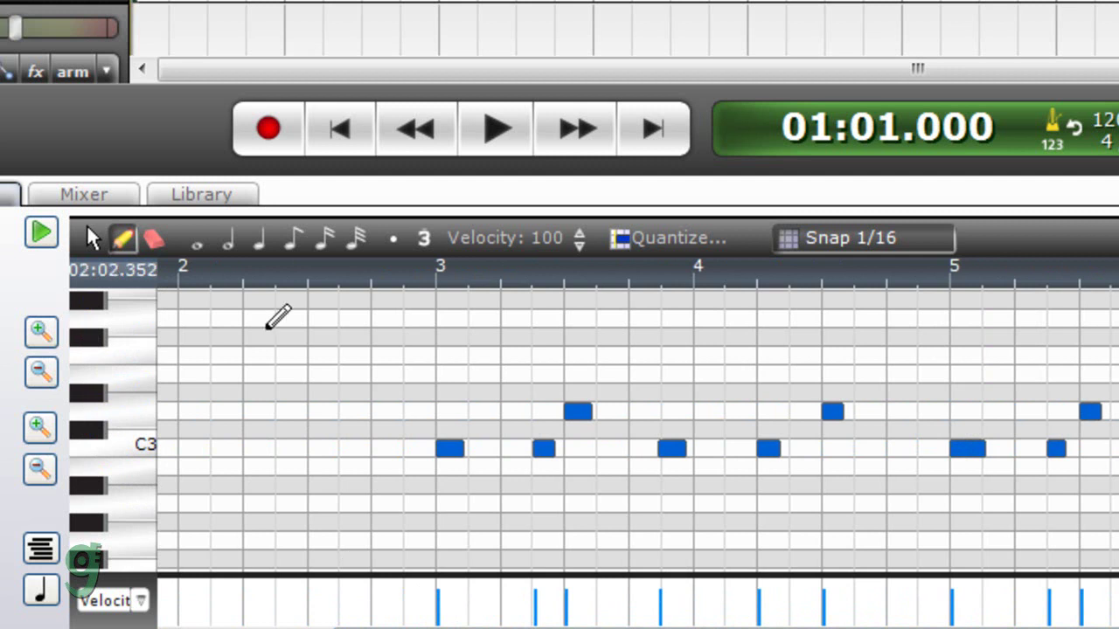
left_click(440, 337)
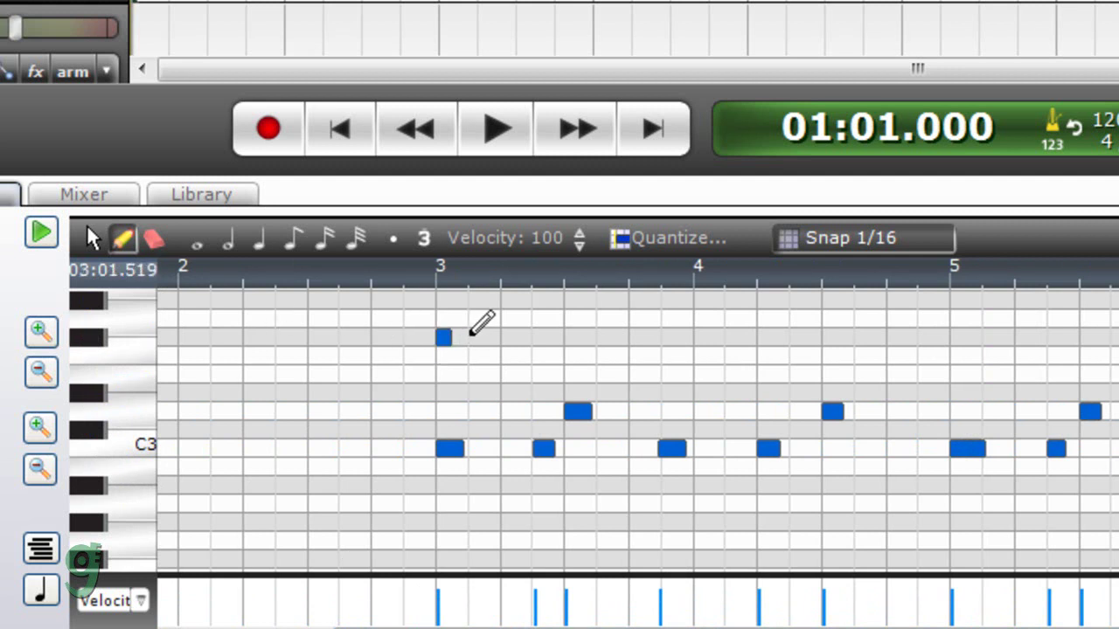
left_click(475, 337)
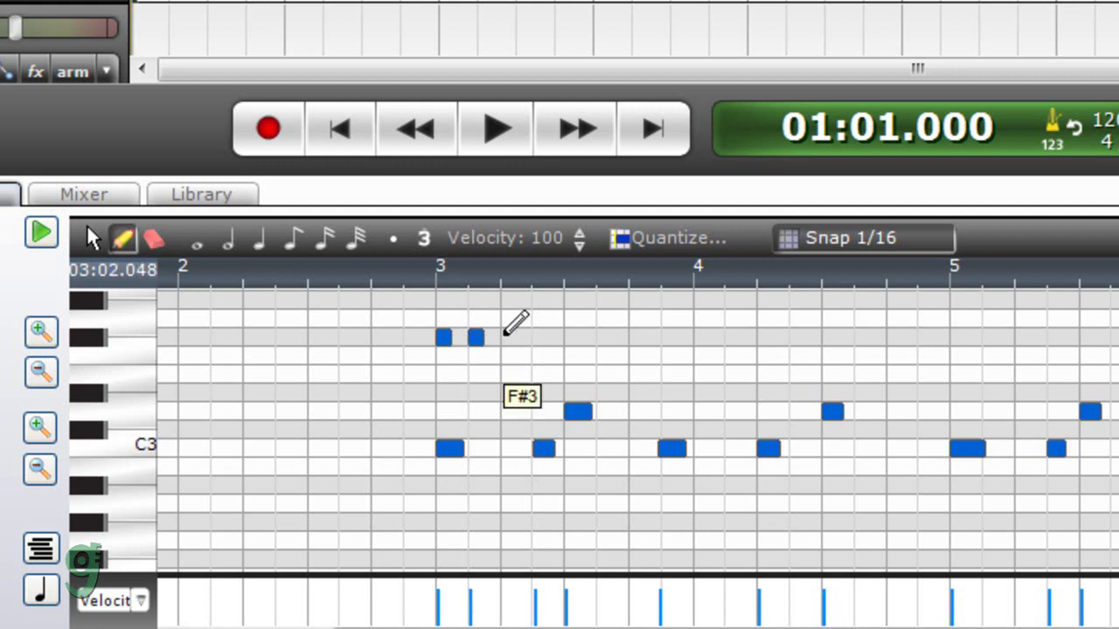
left_click(507, 338)
left_click(535, 338)
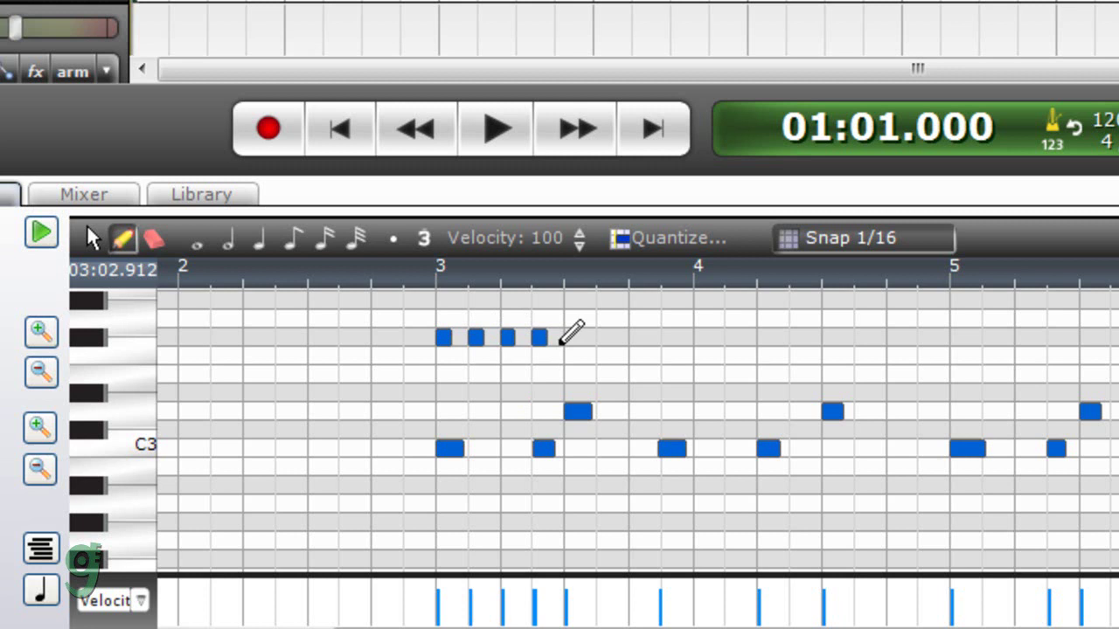
left_click(569, 338)
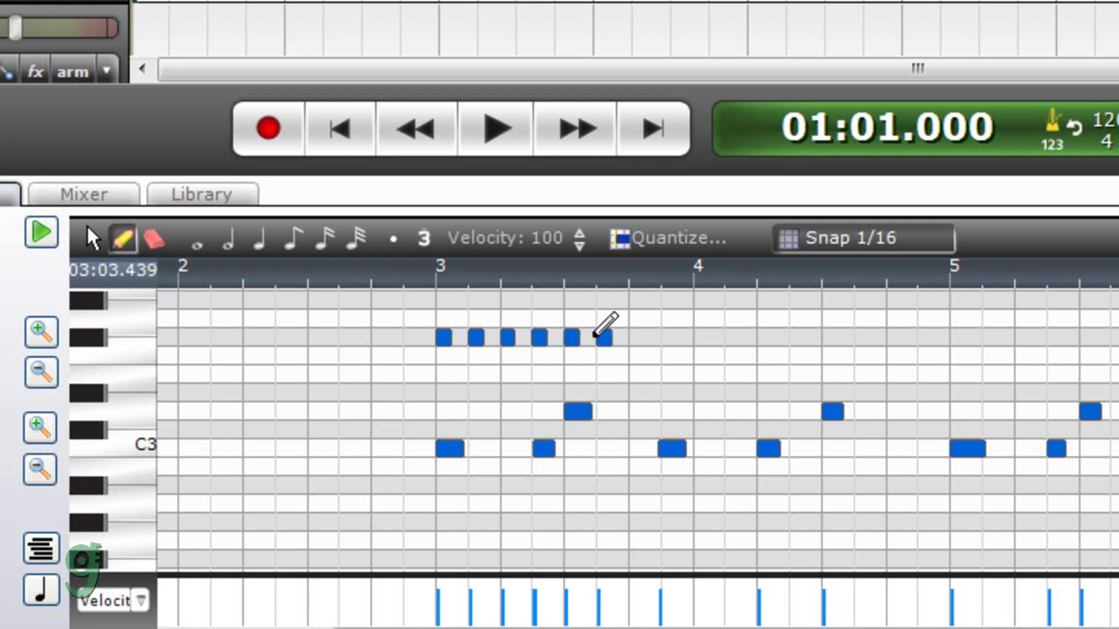
left_click(634, 337)
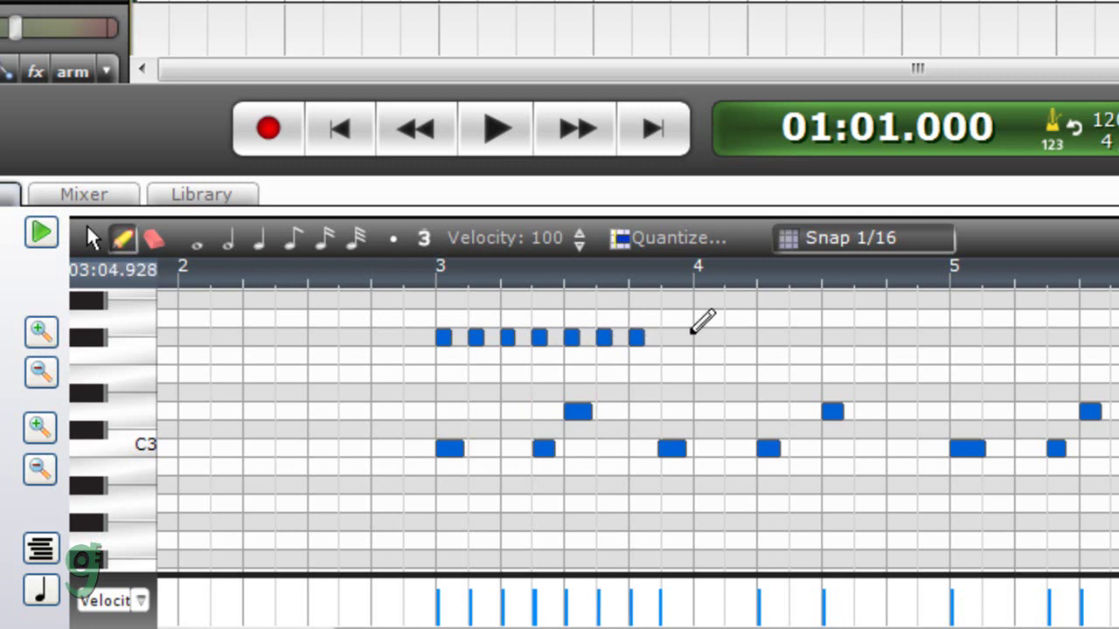
left_click(669, 337)
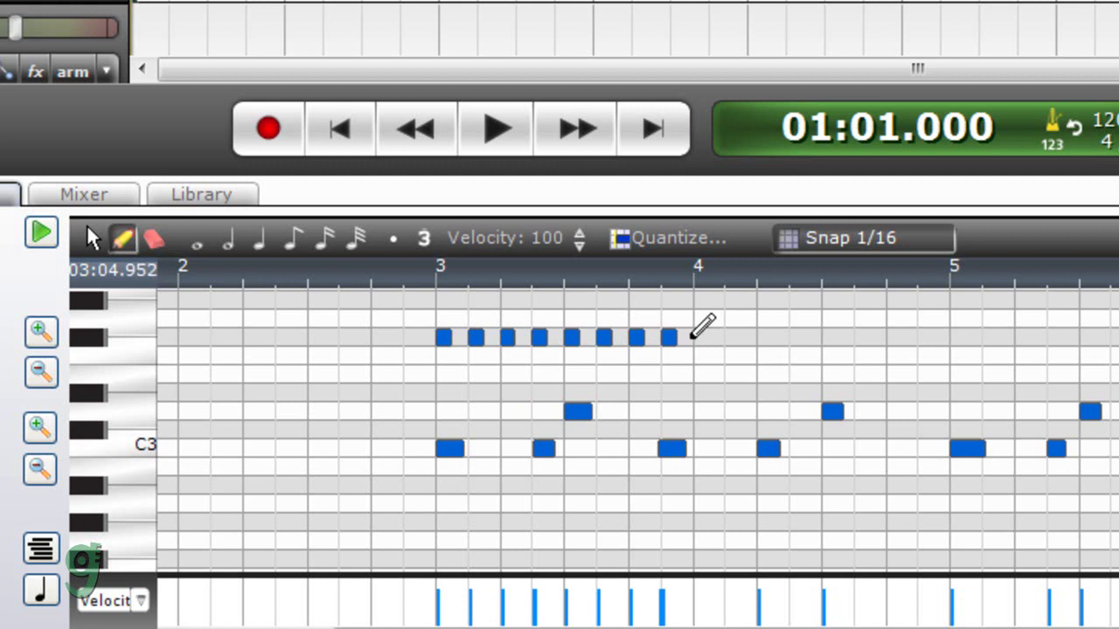
left_click(700, 338)
left_click(732, 338)
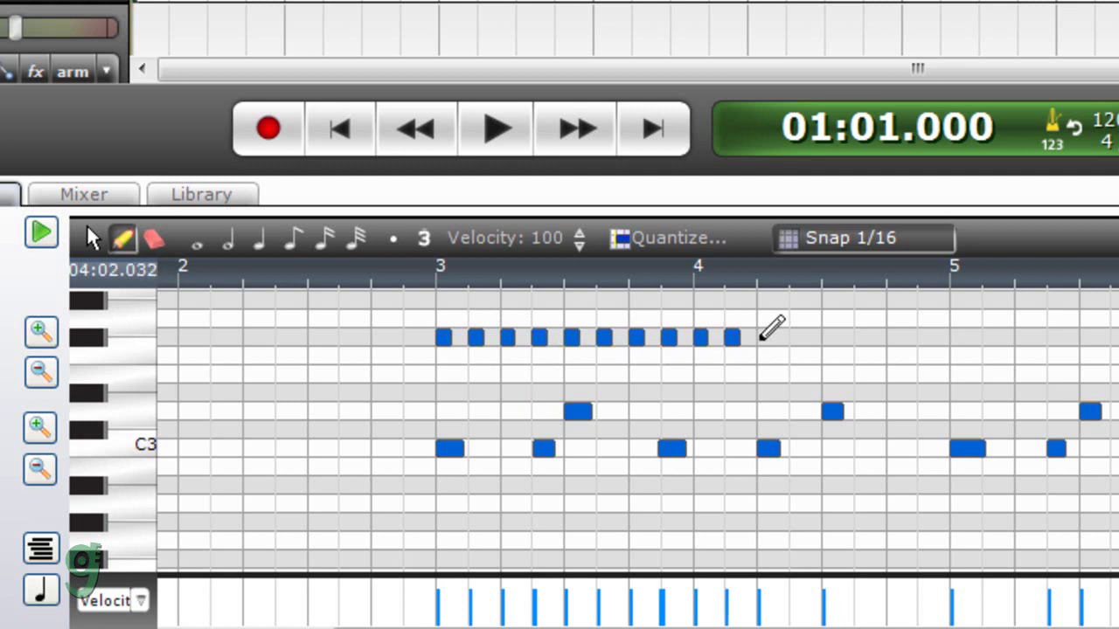
left_click(764, 338)
left_click(796, 337)
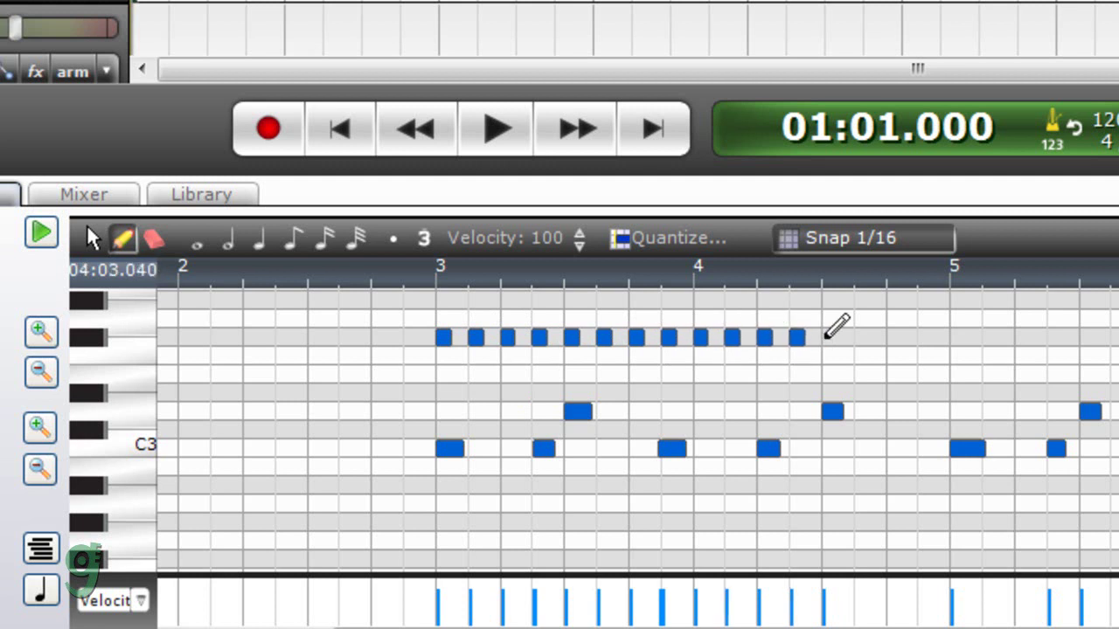
left_click(829, 337)
left_click(861, 337)
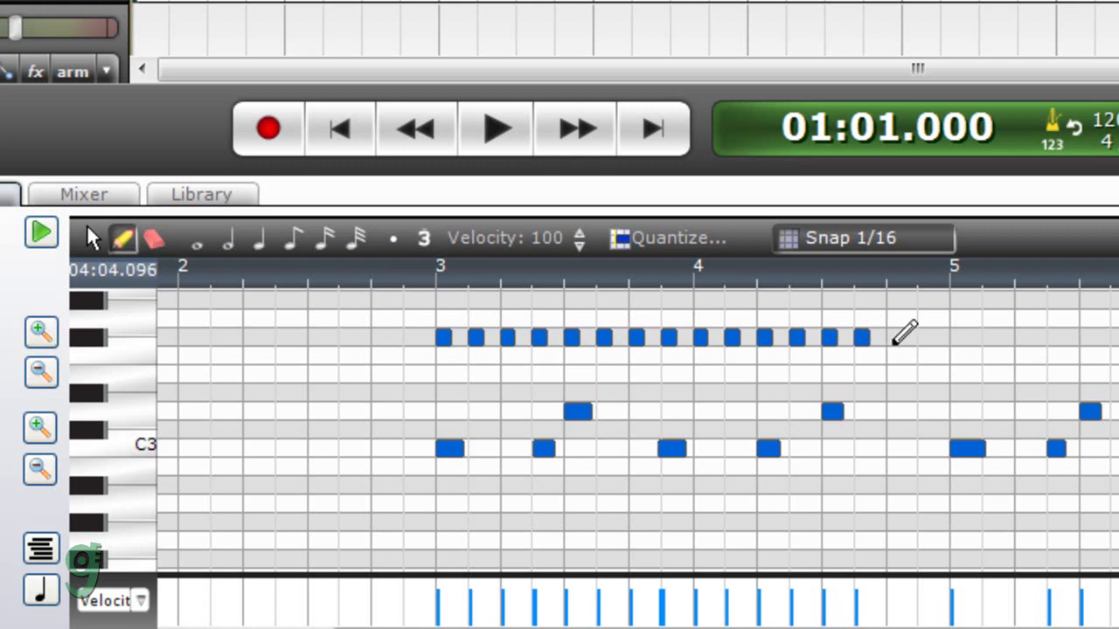
left_click(893, 337)
- Add the last F#3 note before bar 5 and preview the pattern from bar 3
left_click(924, 337)
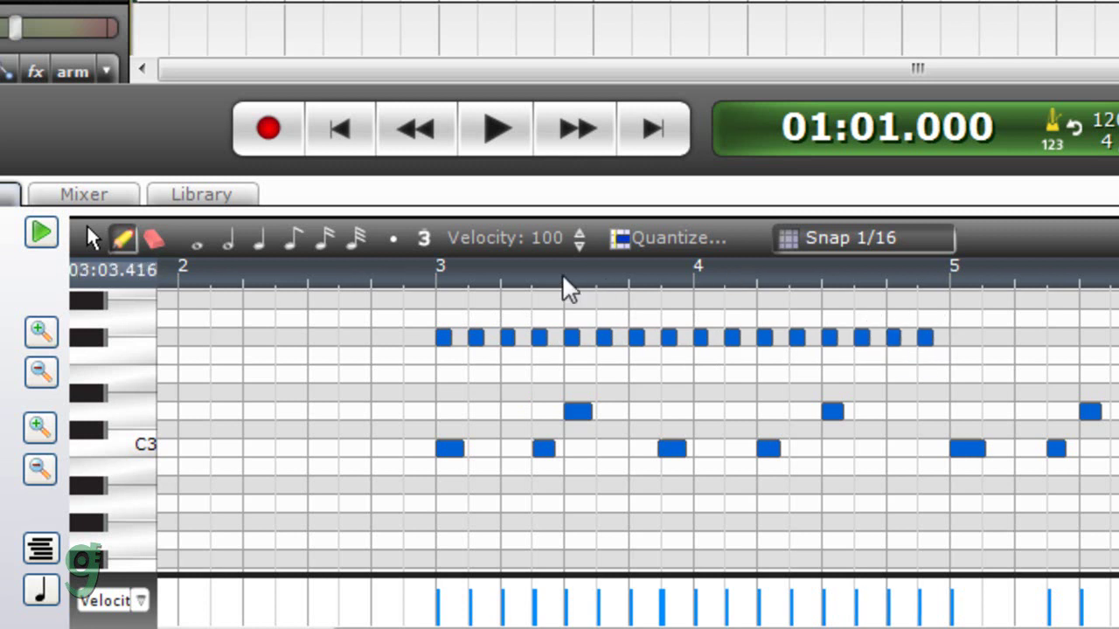
left_click(410, 270)
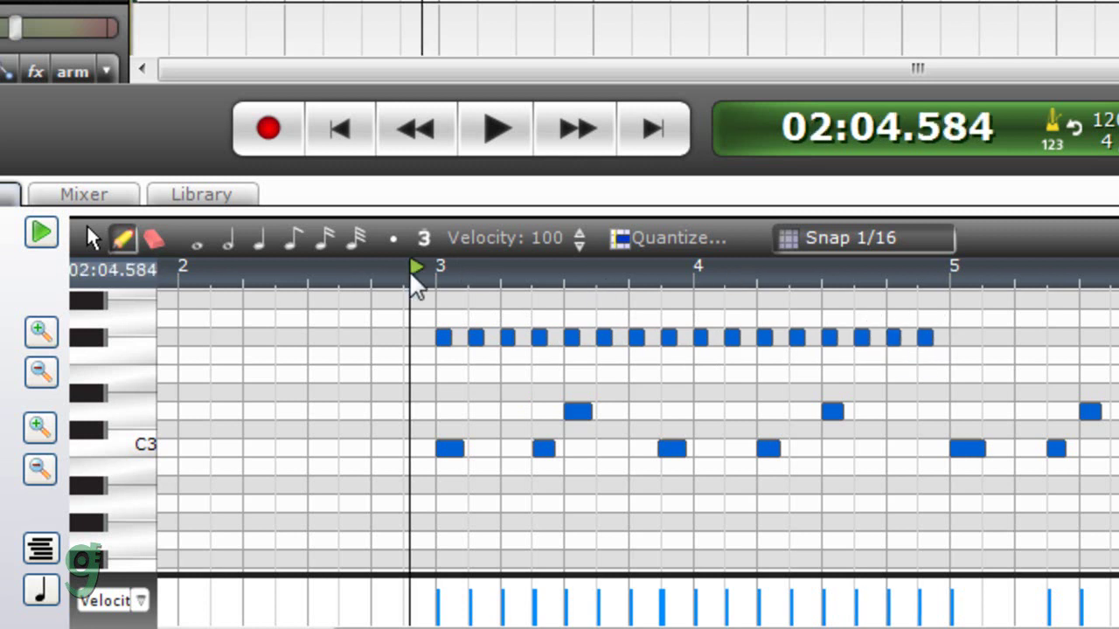
left_click(488, 136)
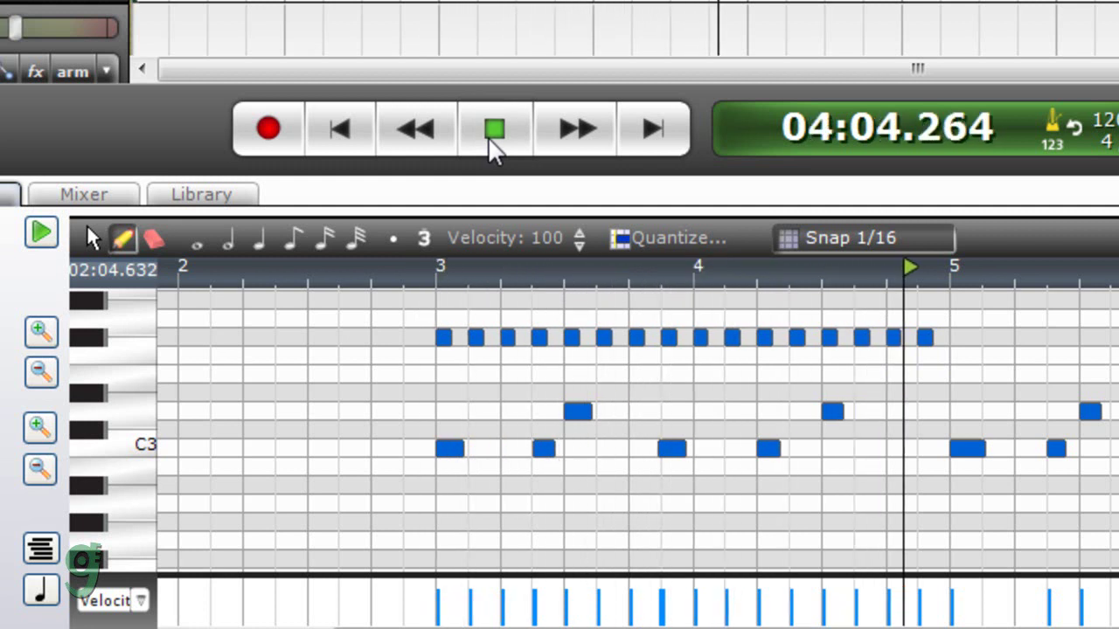
left_click(488, 136)
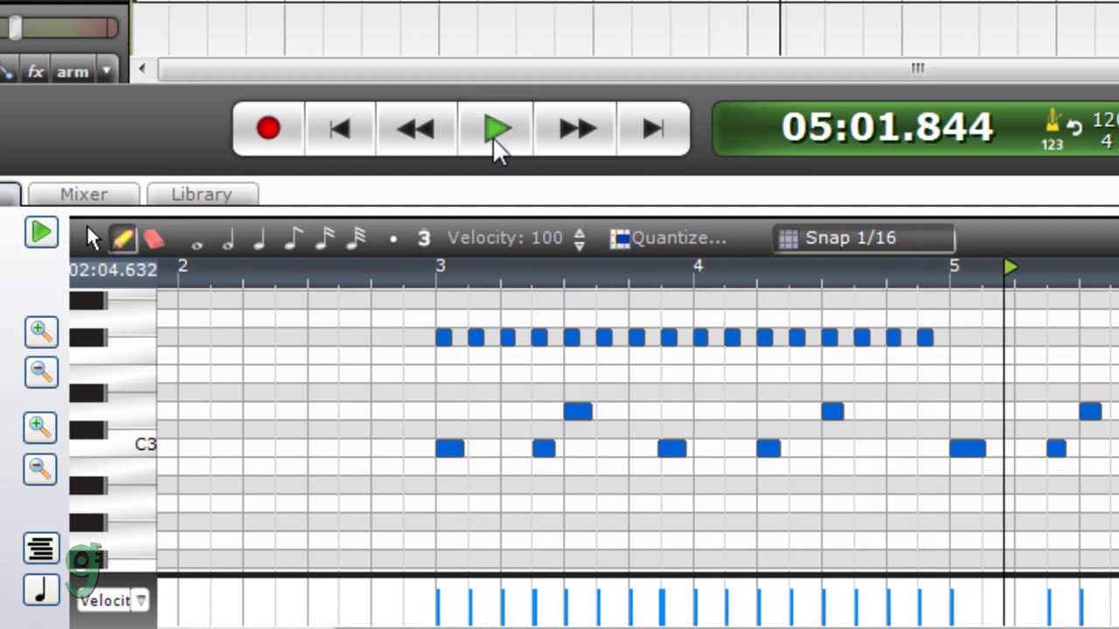
- Draw a tight burst of closely spaced F#3 notes from bar 5 up to bar 6
left_click(957, 337)
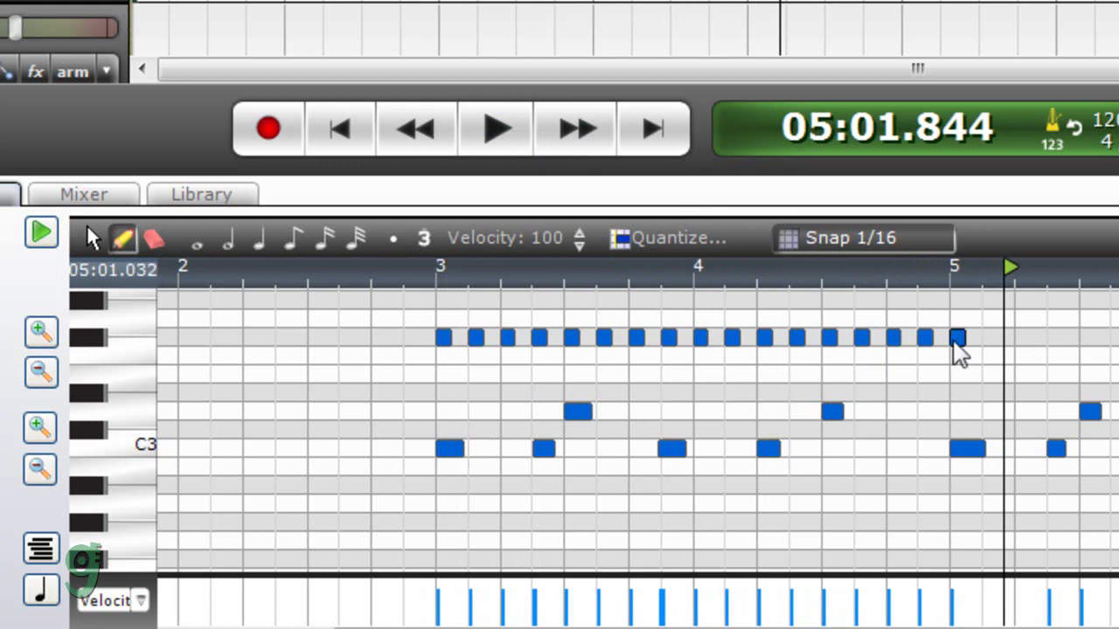
left_click(973, 338)
left_click(988, 338)
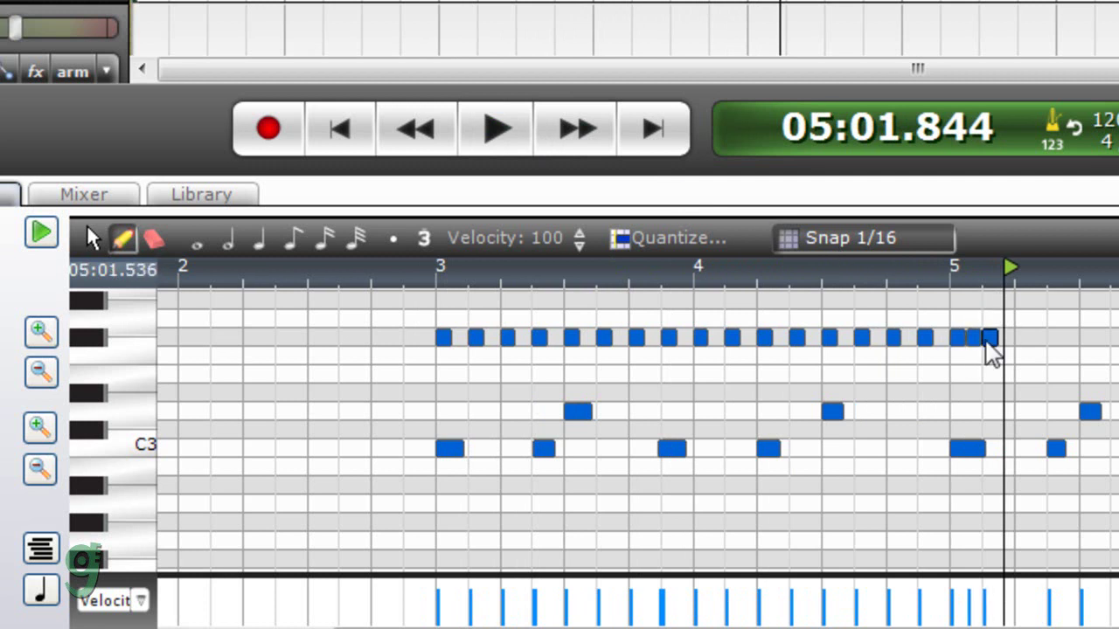
left_click(1005, 338)
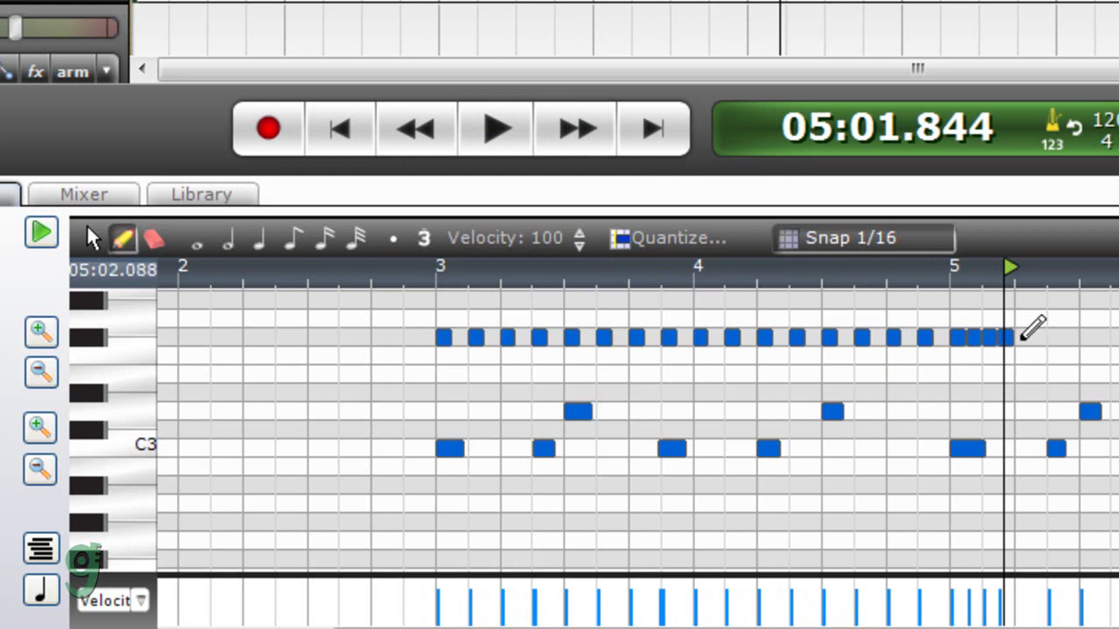
left_click(1022, 338)
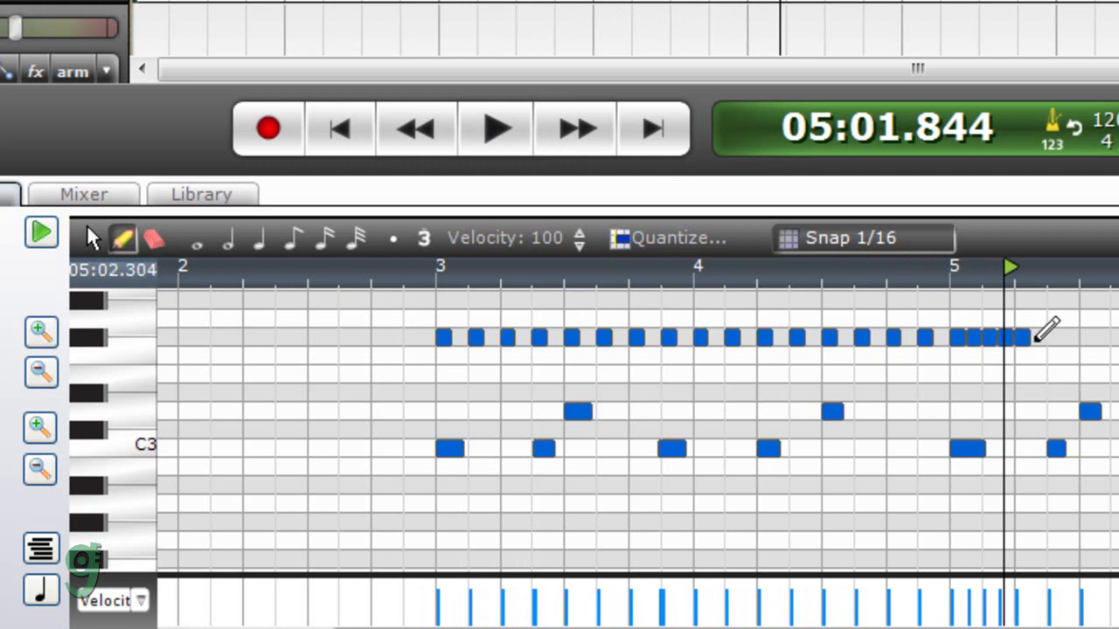
left_click(1037, 337)
left_click(1055, 338)
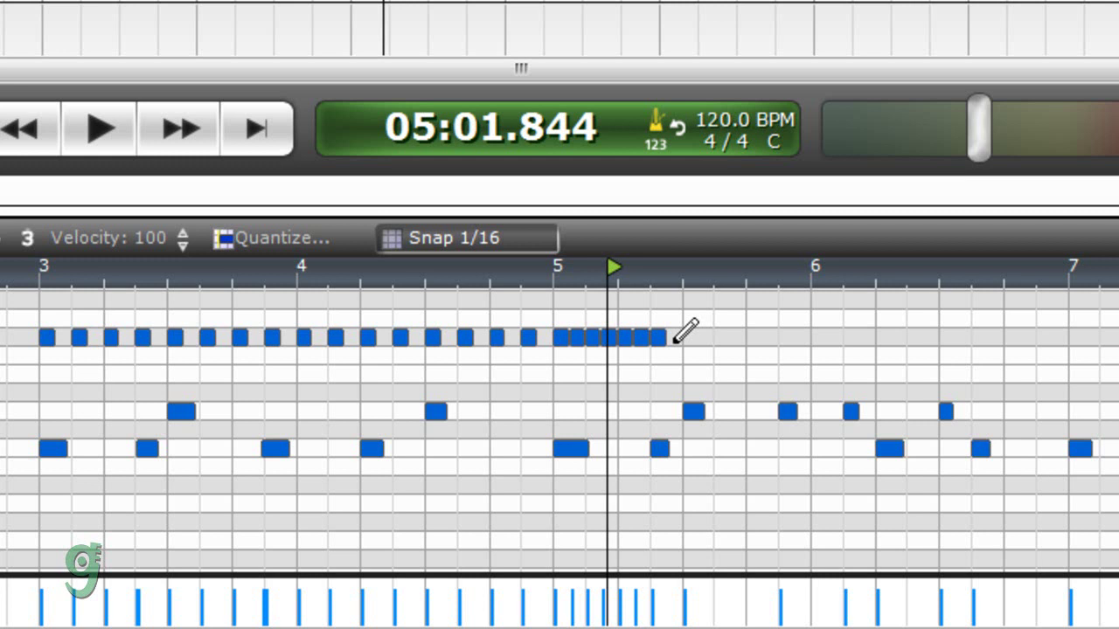
left_click(674, 336)
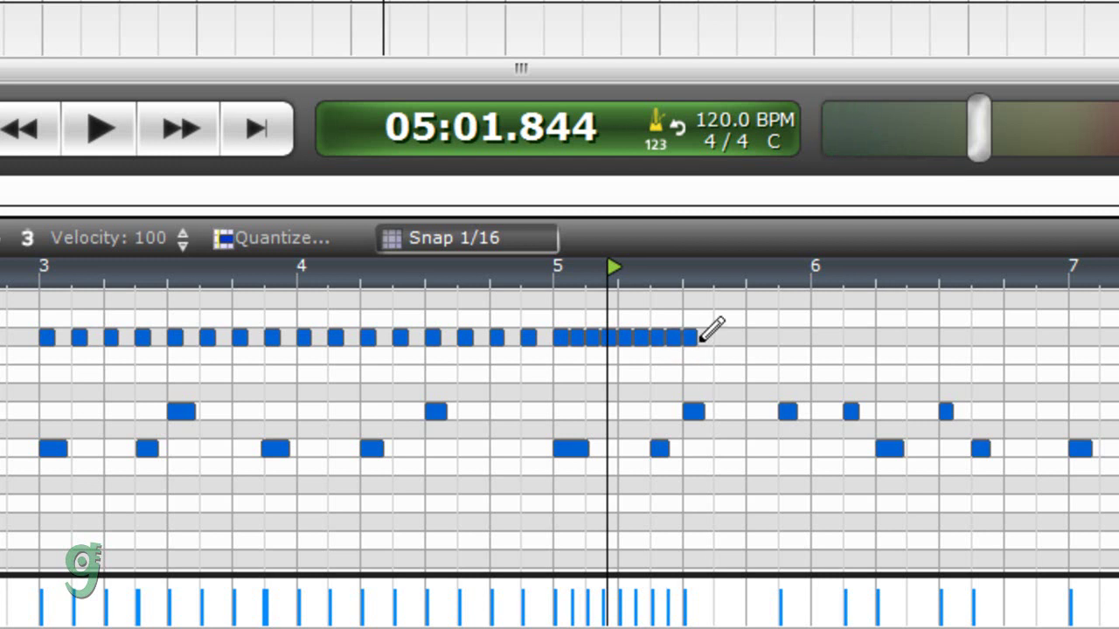
left_click(707, 336)
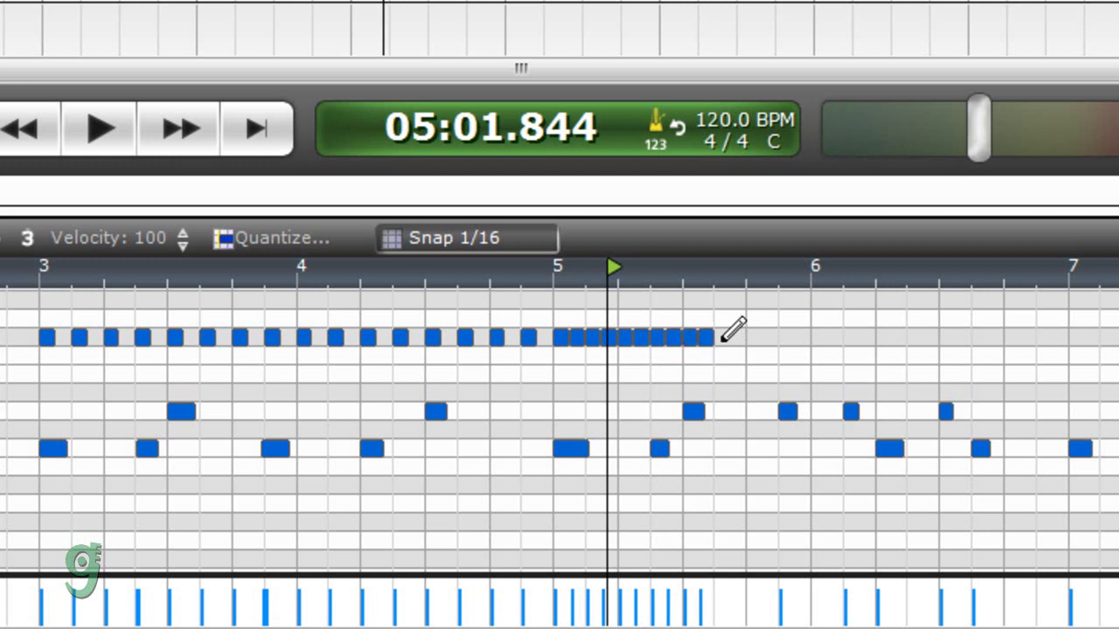
left_click(721, 337)
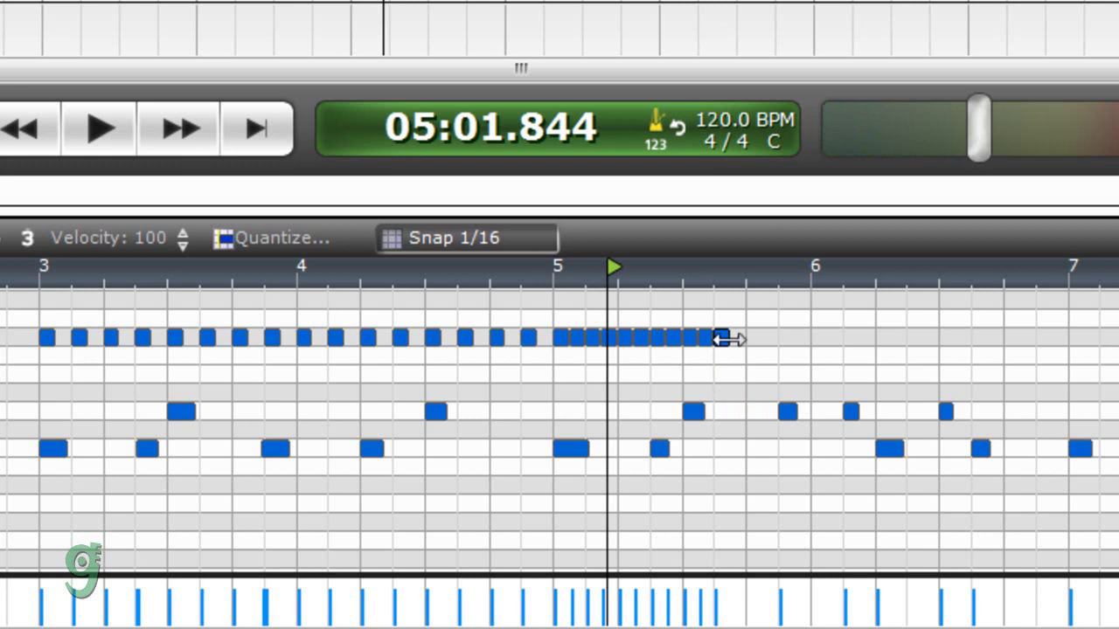
left_click(738, 338)
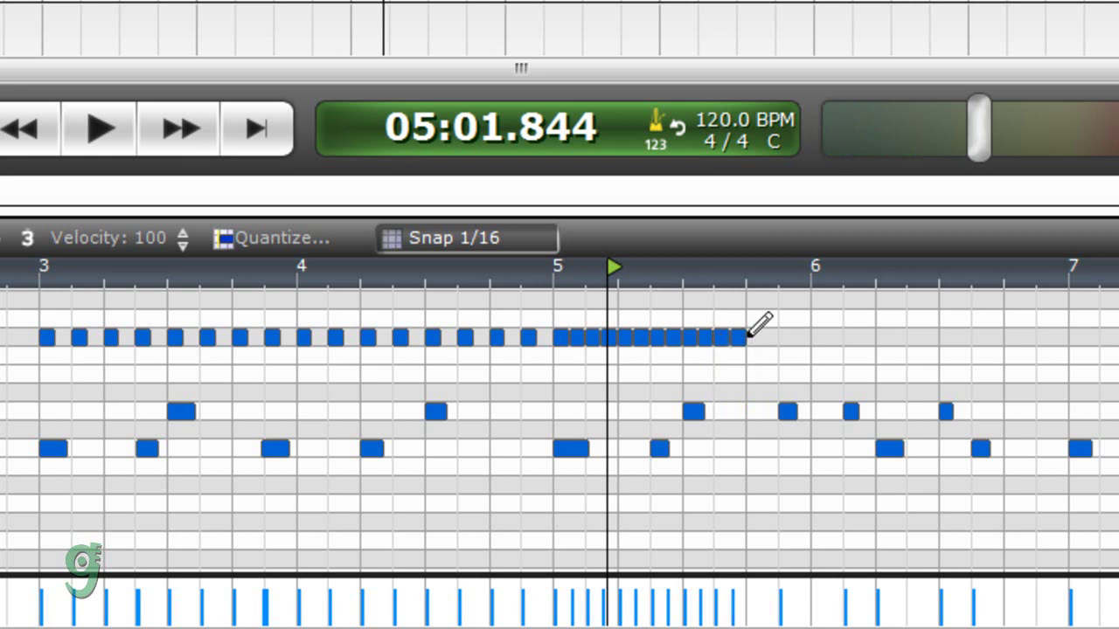
left_click(754, 337)
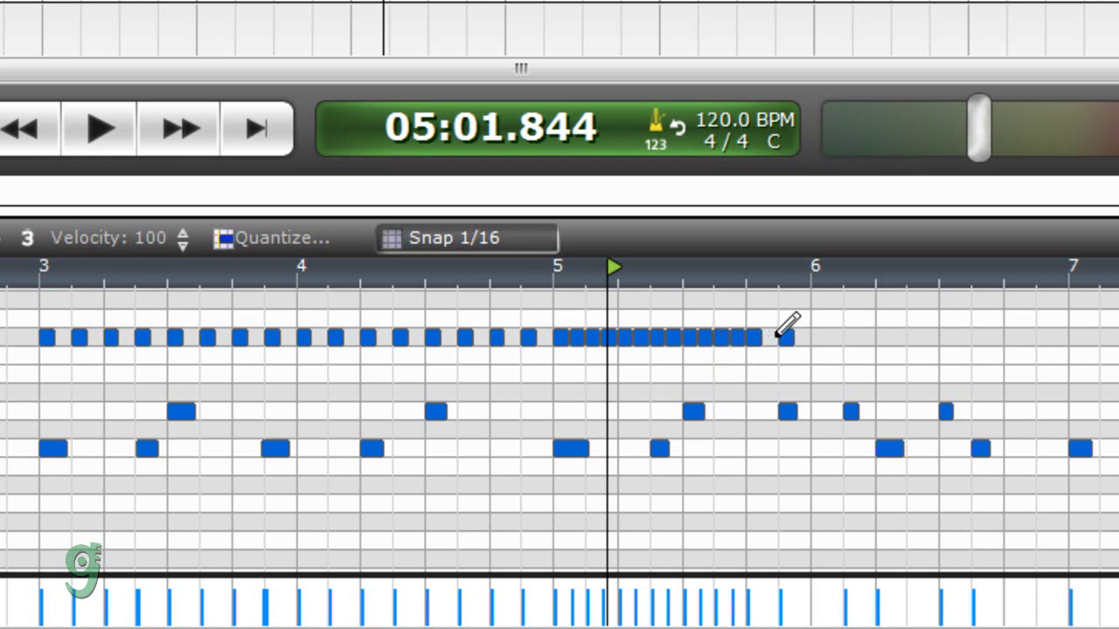
- Add evenly spaced F#3 notes through bar 6 toward bar 7
left_click(847, 339)
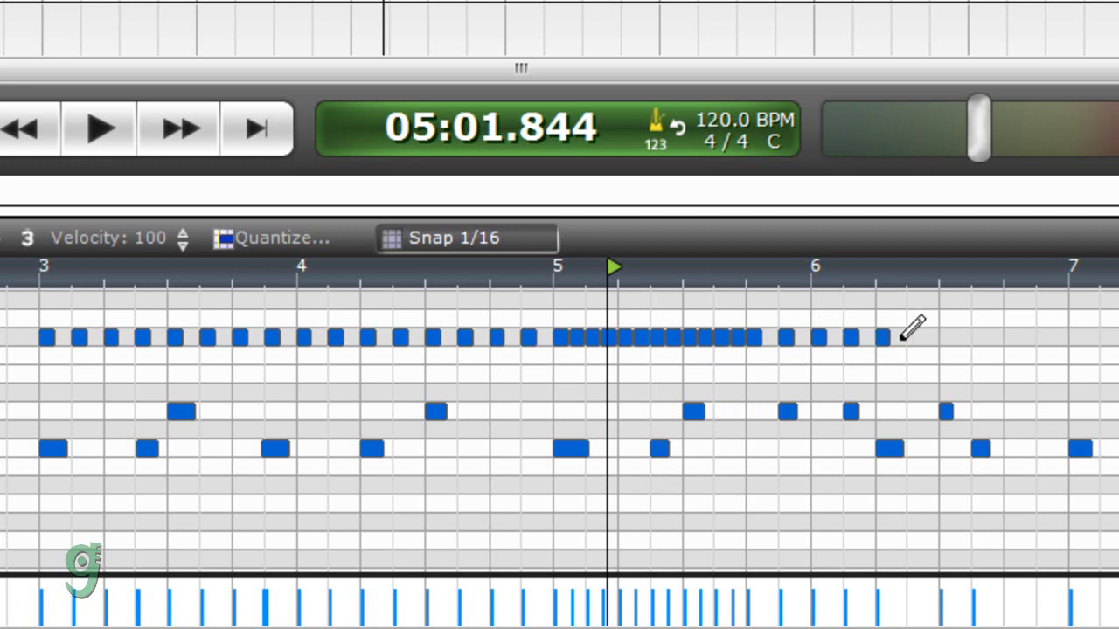
left_click(913, 339)
left_click(943, 338)
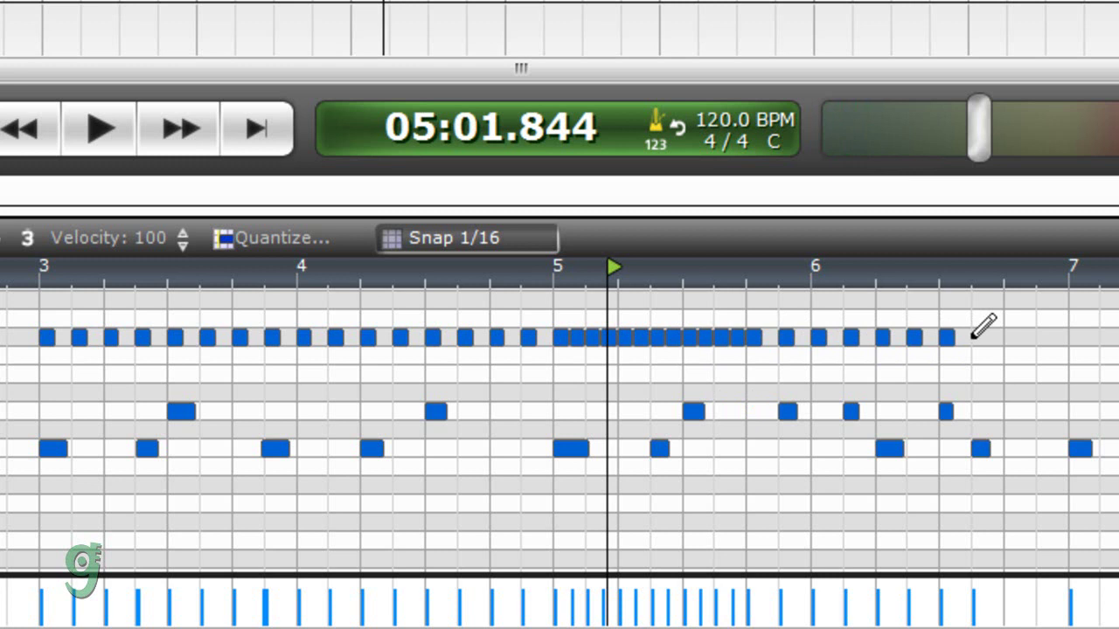
left_click(975, 339)
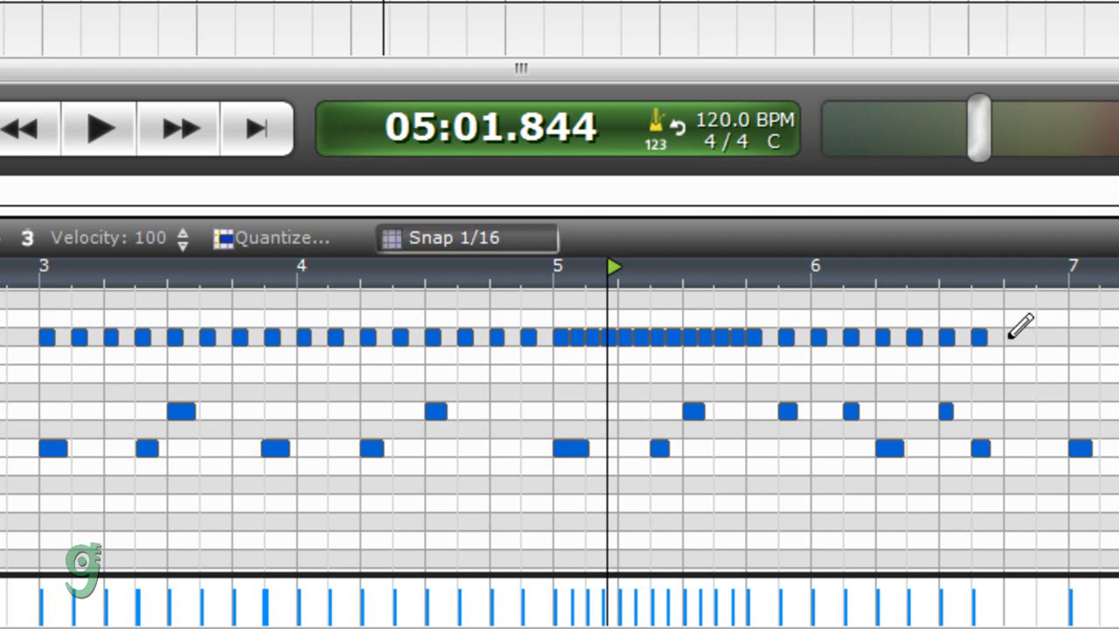
left_click(1010, 338)
left_click(1042, 338)
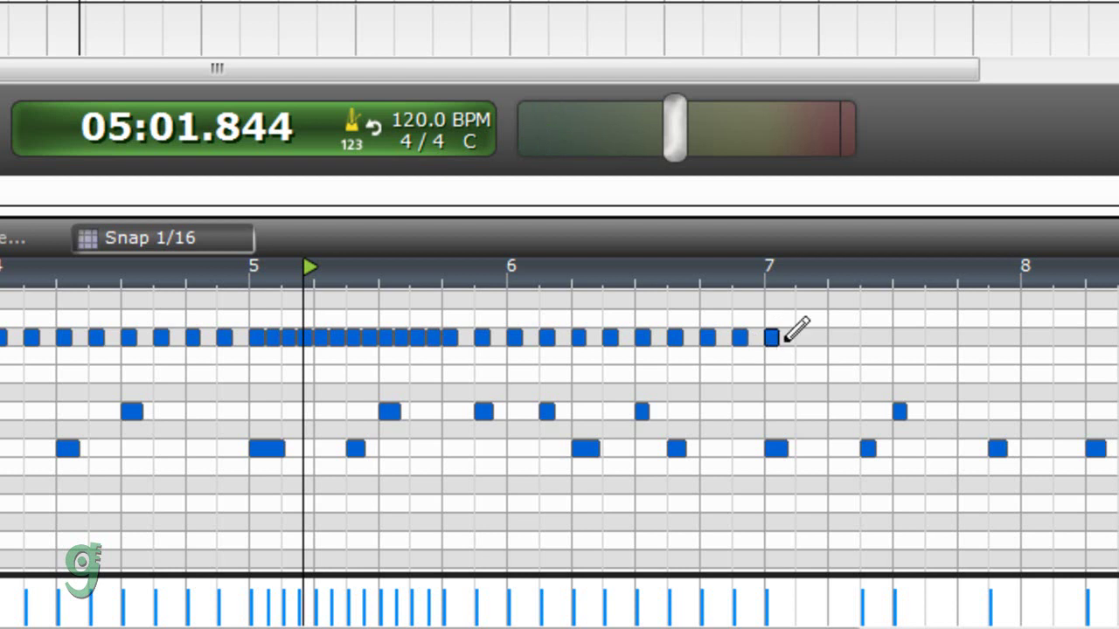
- Fill bar 7 of the F#3 row with evenly spaced notes
left_click(800, 339)
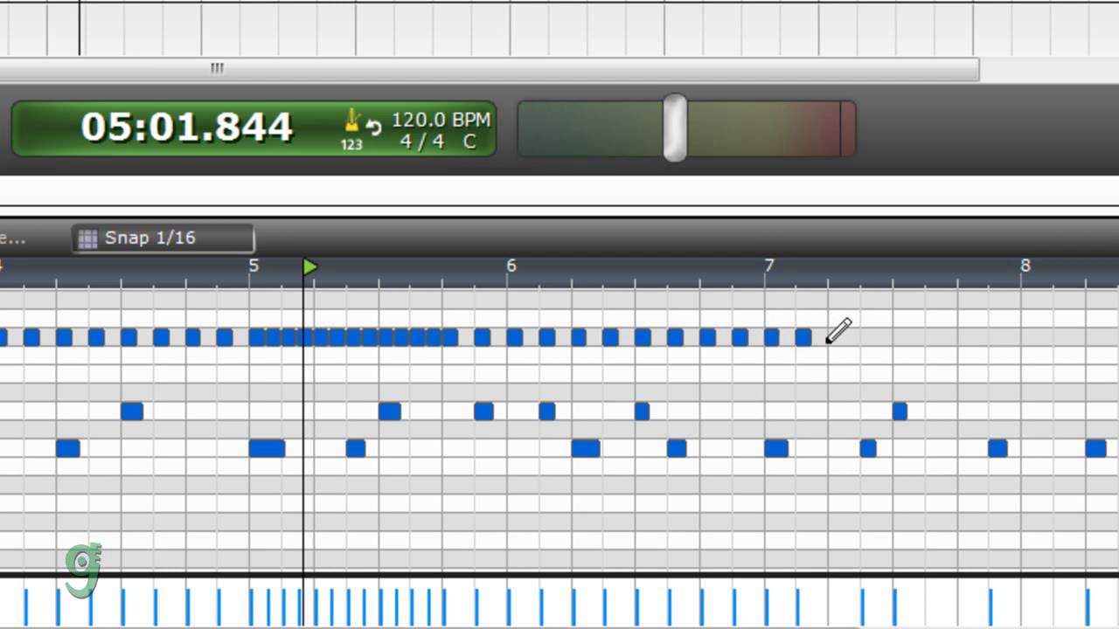
left_click(832, 338)
left_click(865, 339)
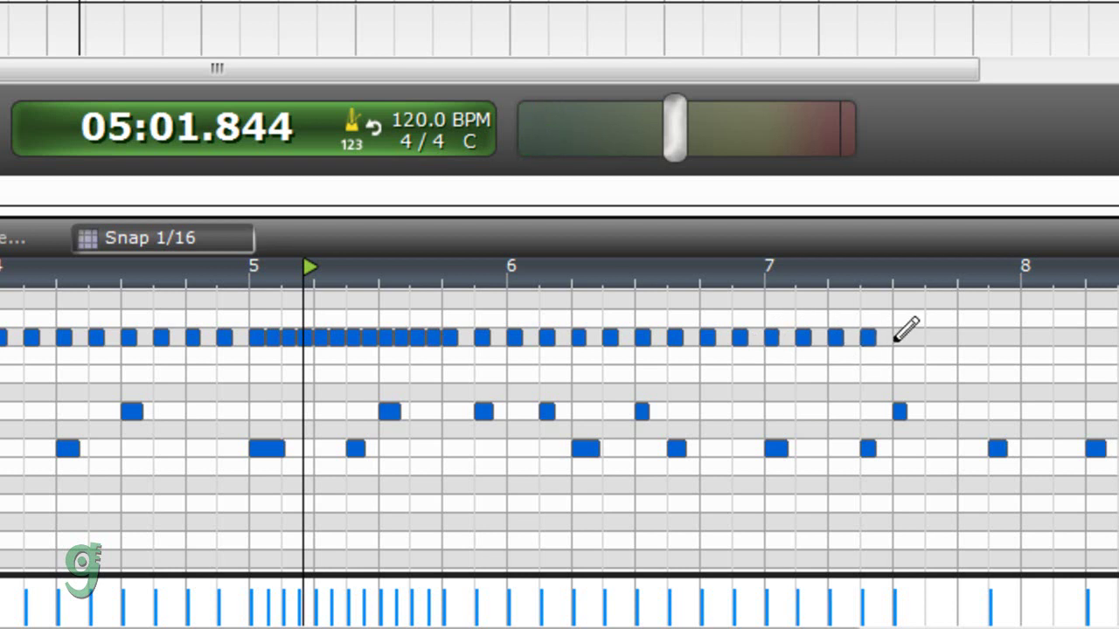
left_click(897, 339)
left_click(930, 338)
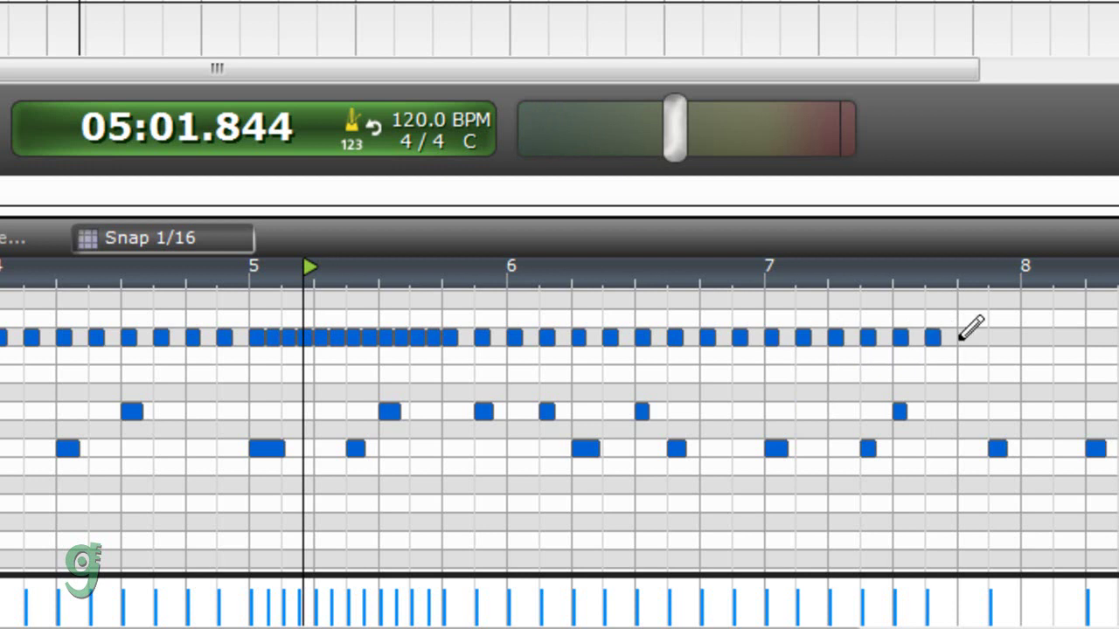
left_click(960, 339)
left_click(993, 338)
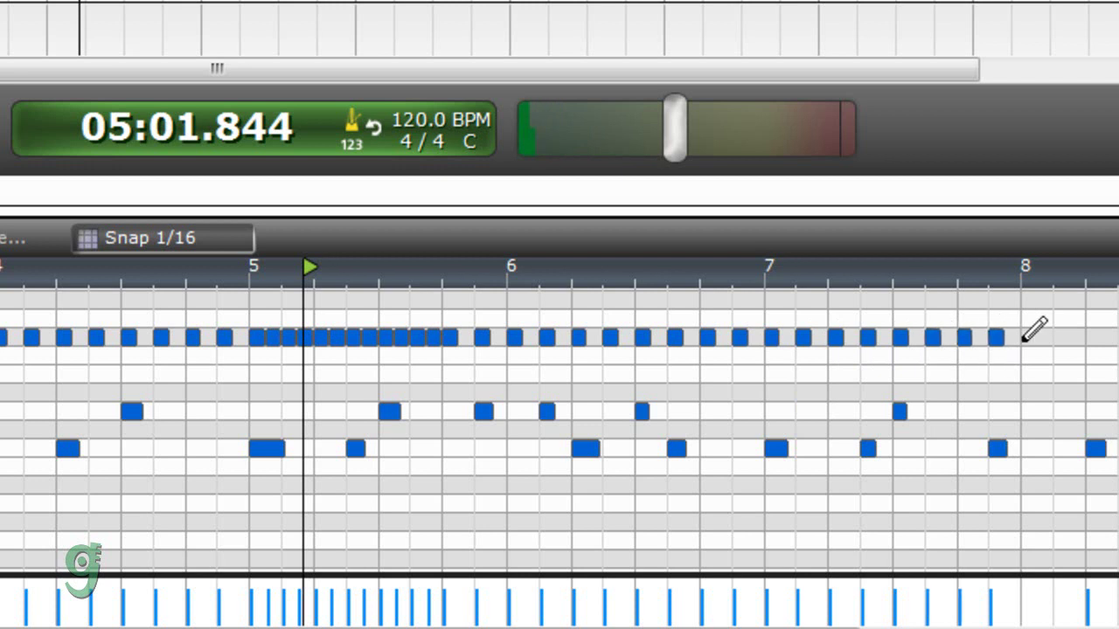
- Continue the F#3 notes through bar 8, ending with a note at bar 9
left_click(1027, 339)
left_click(1059, 339)
left_click(1091, 338)
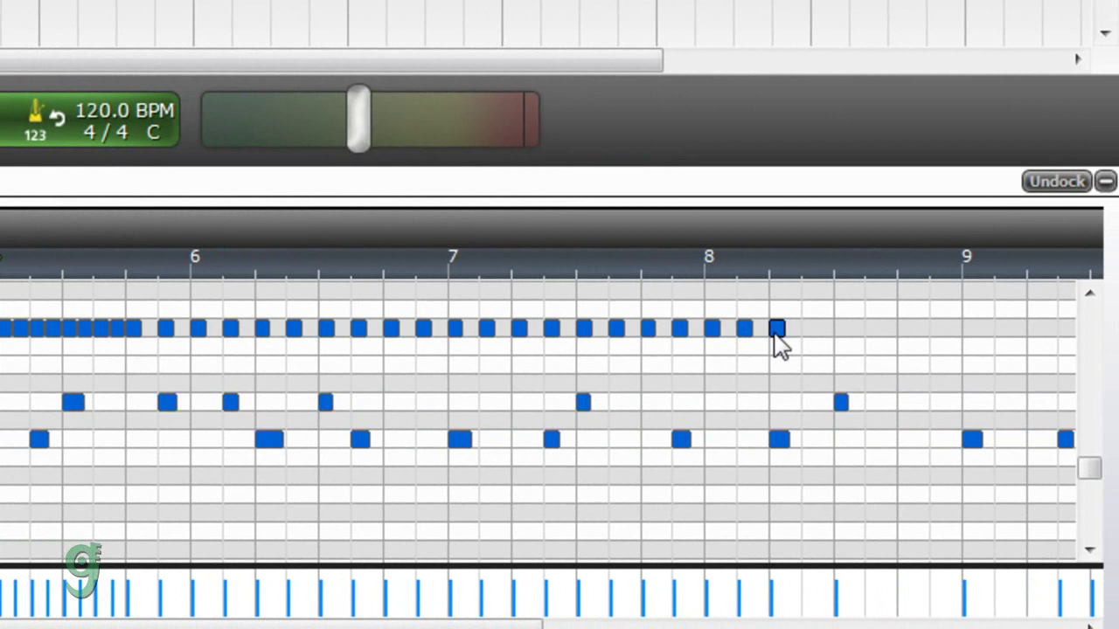
left_click(808, 330)
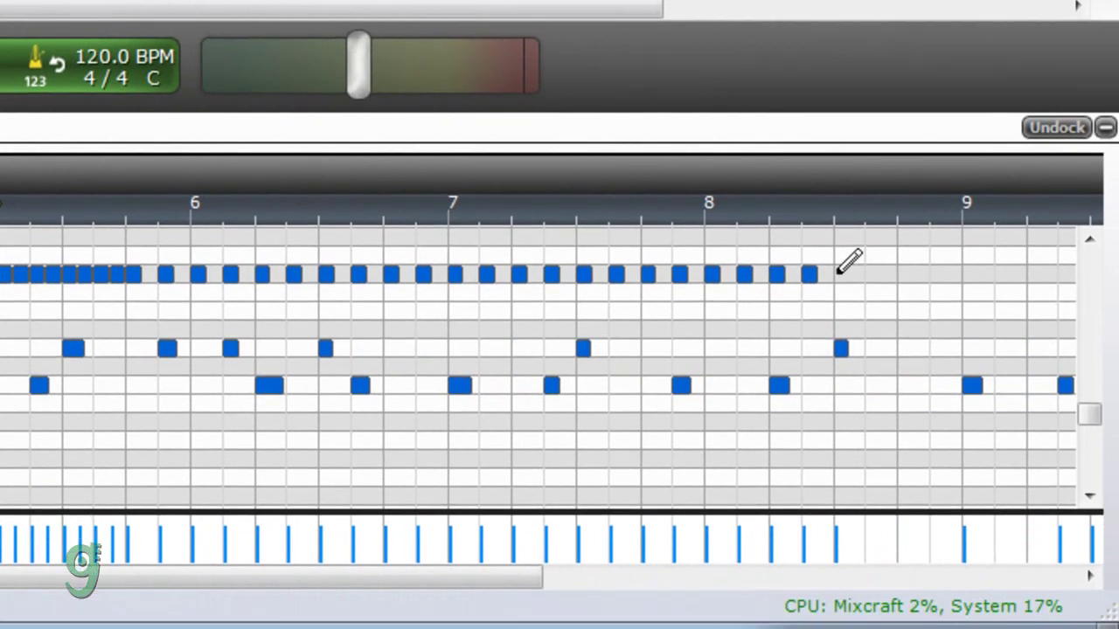
left_click(840, 312)
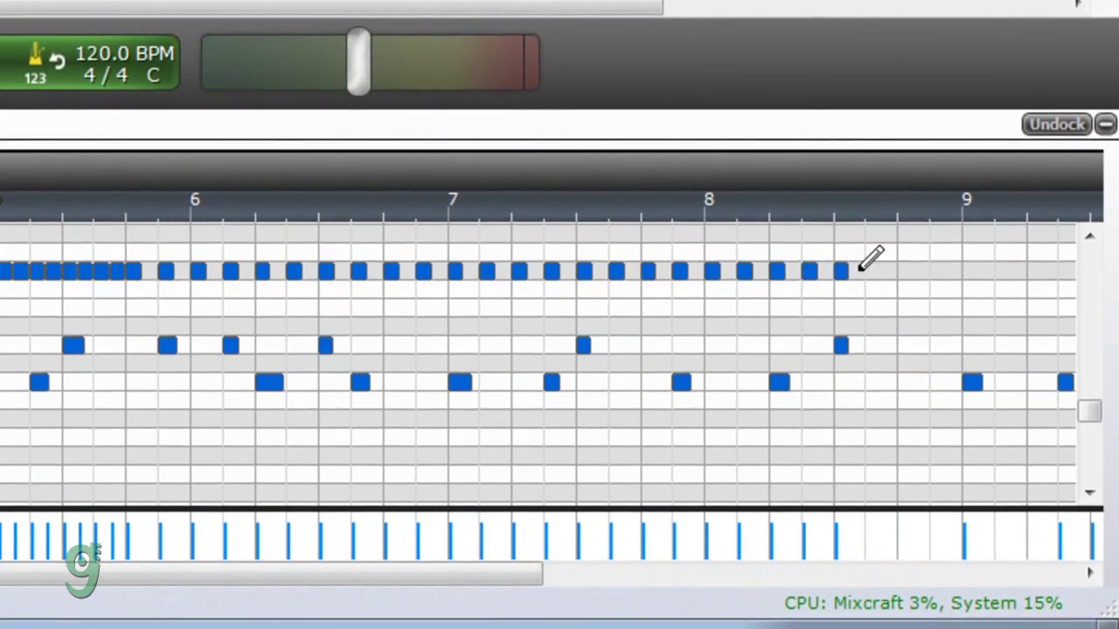
left_click(865, 270)
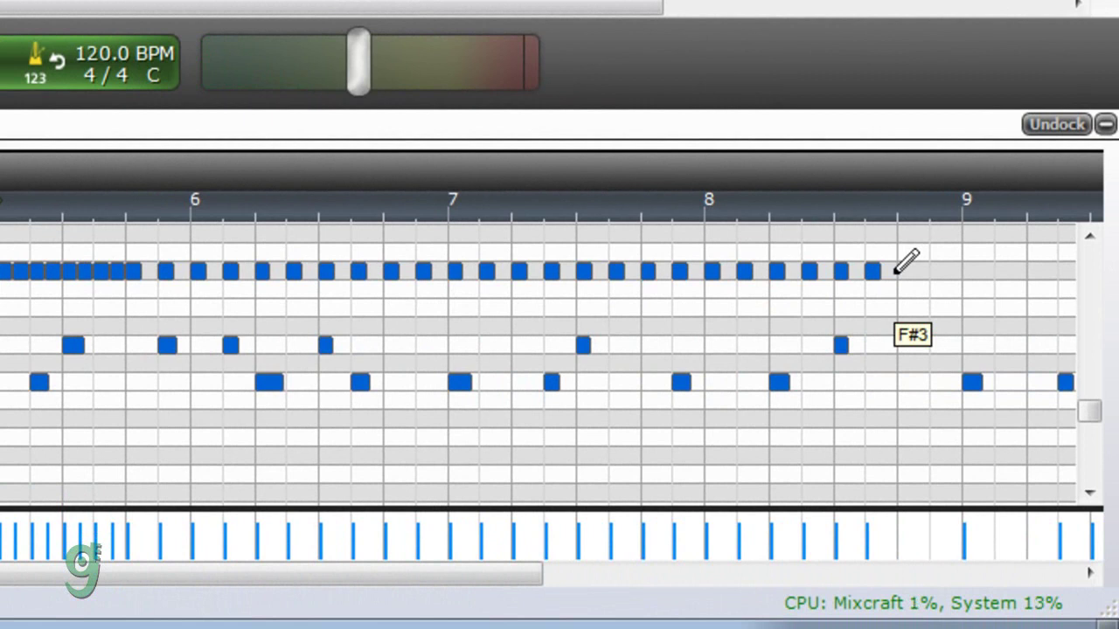
left_click(900, 271)
left_click(933, 273)
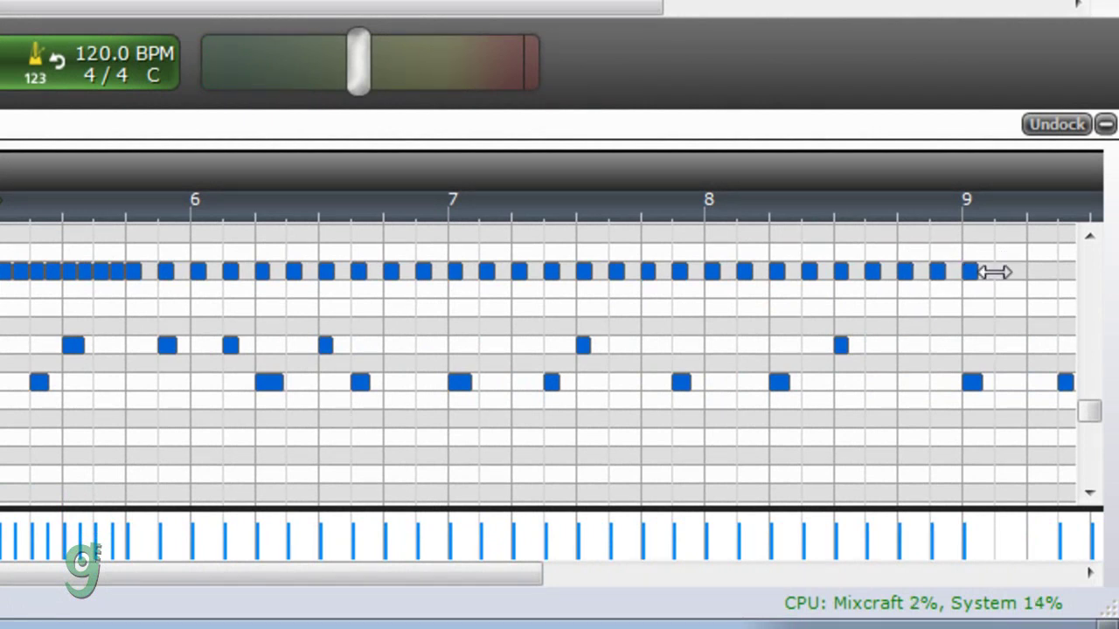
left_click(1000, 271)
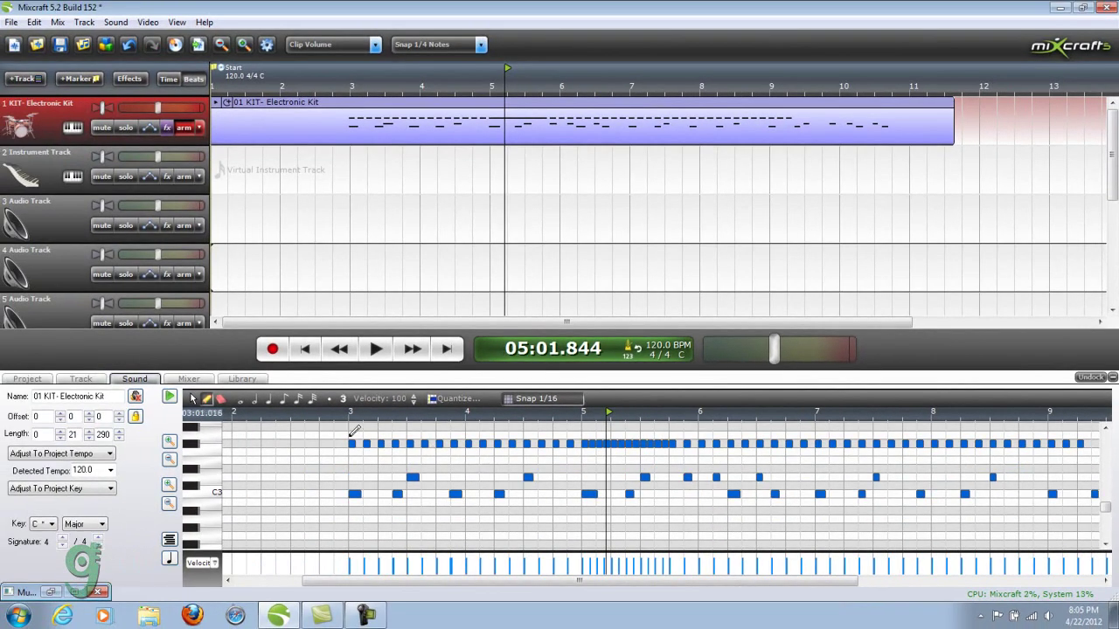
left_click(341, 414)
left_click(372, 352)
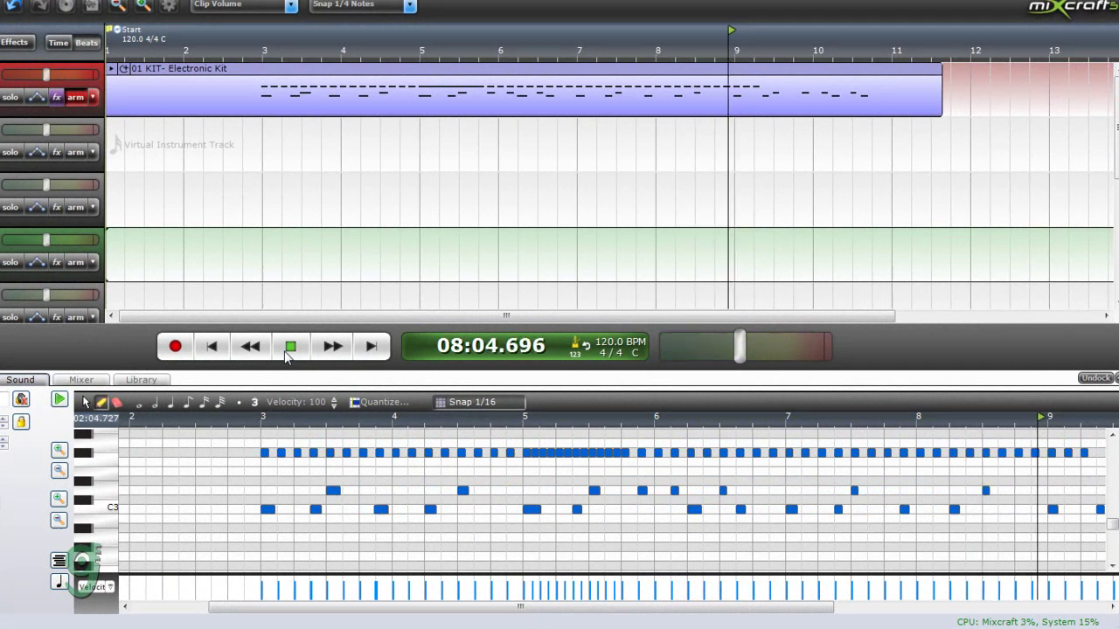
left_click(287, 351)
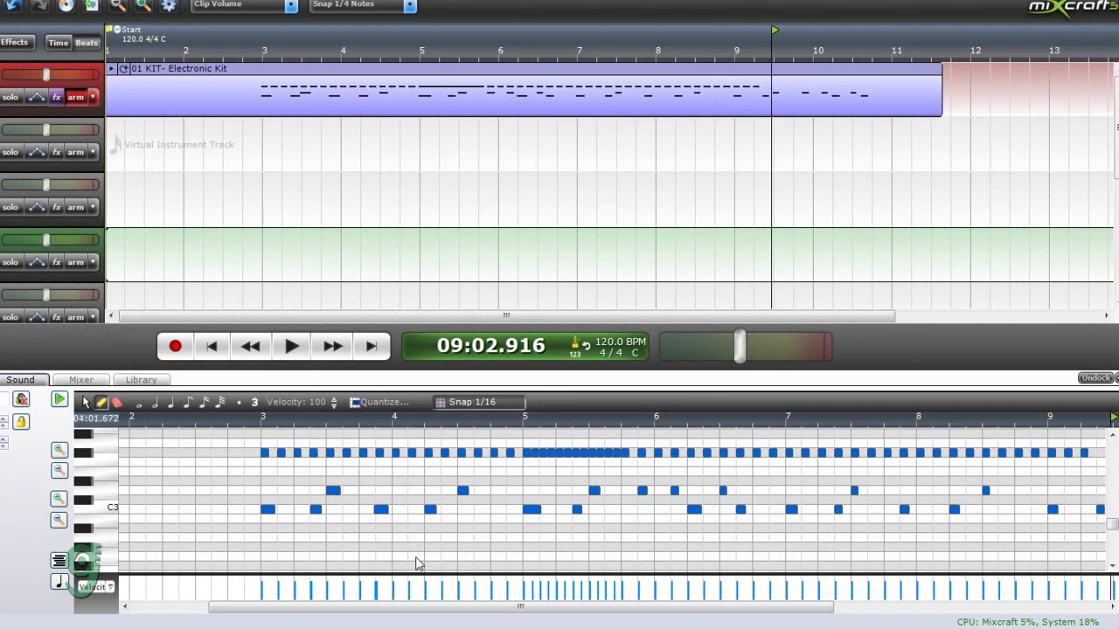
left_click_drag(435, 607, 597, 607)
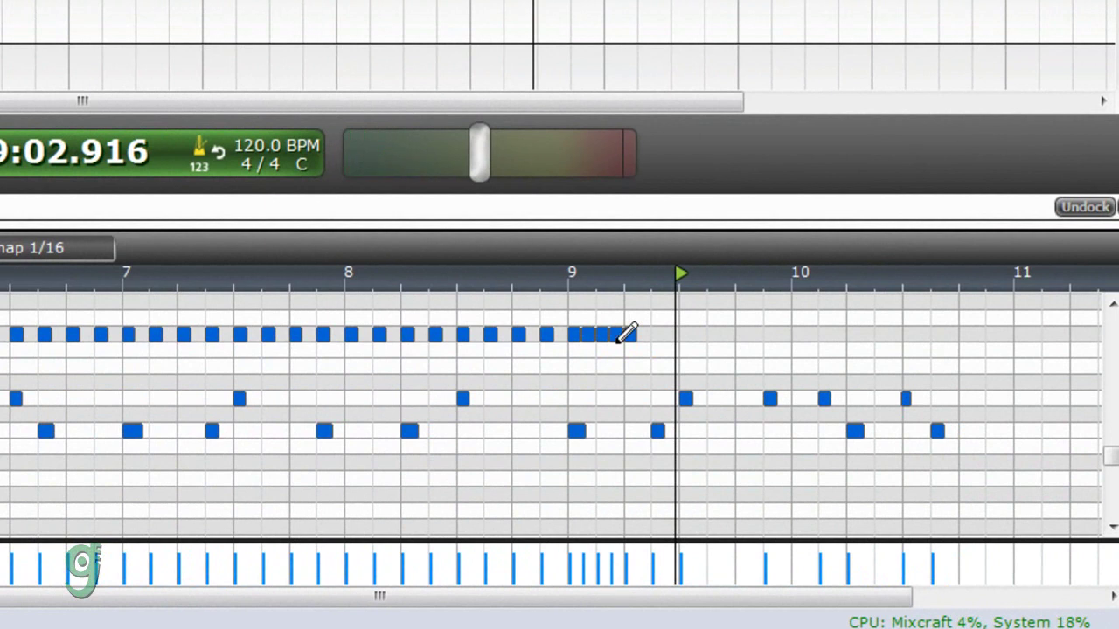
- Pencil 1/16 top-row hits from bar 9 past bar 10, nudging one hit slightly later
left_click(629, 337)
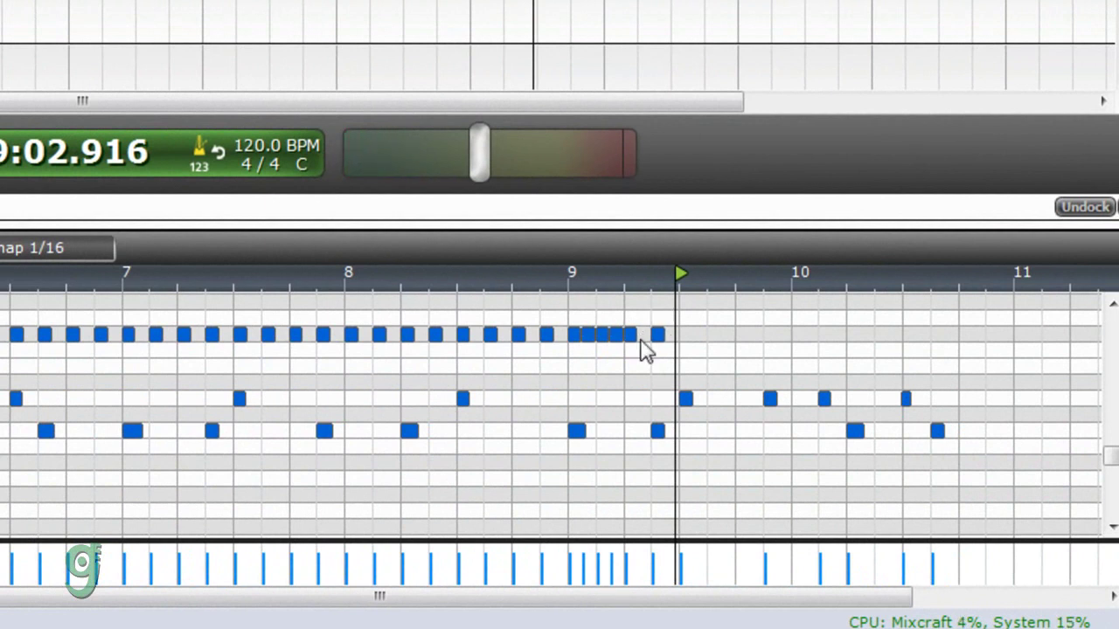
left_click(644, 336)
left_click(671, 334)
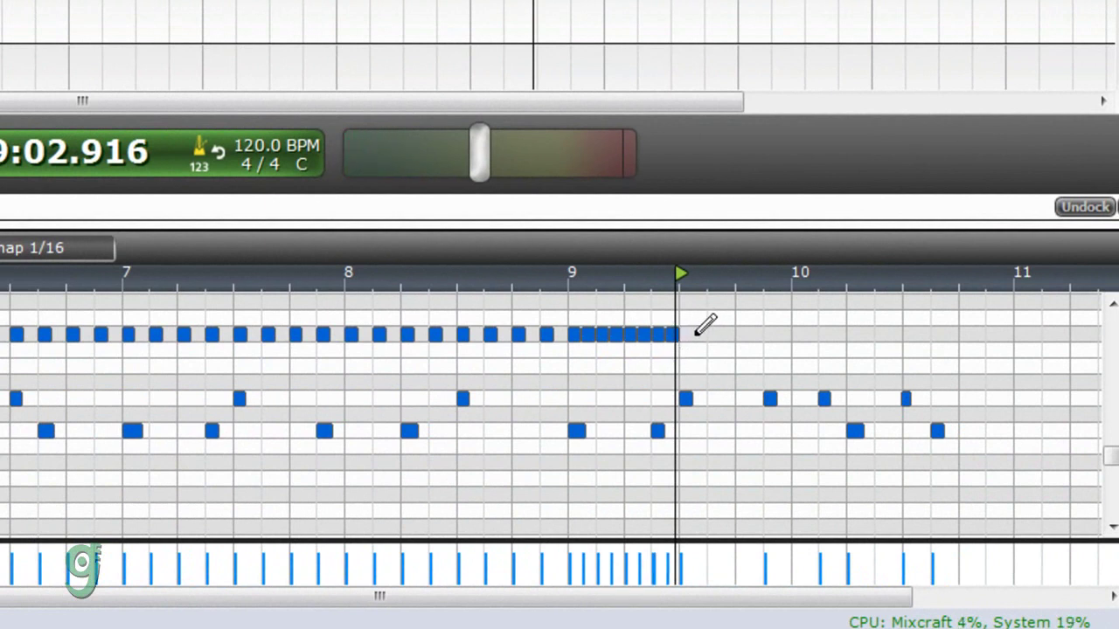
left_click(685, 335)
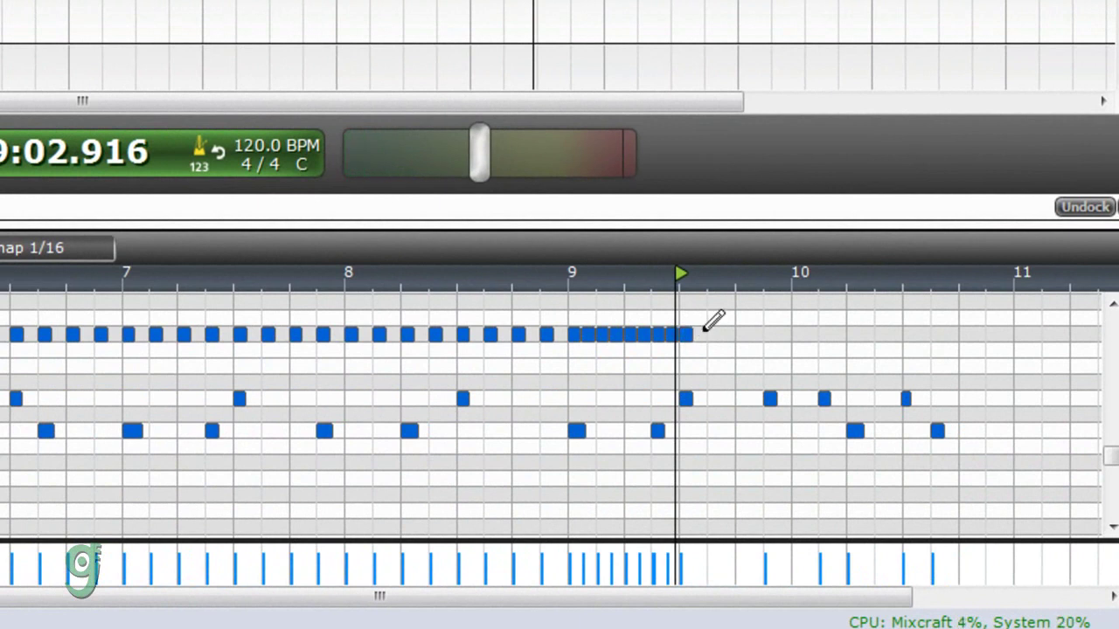
left_click(710, 334)
left_click(699, 334)
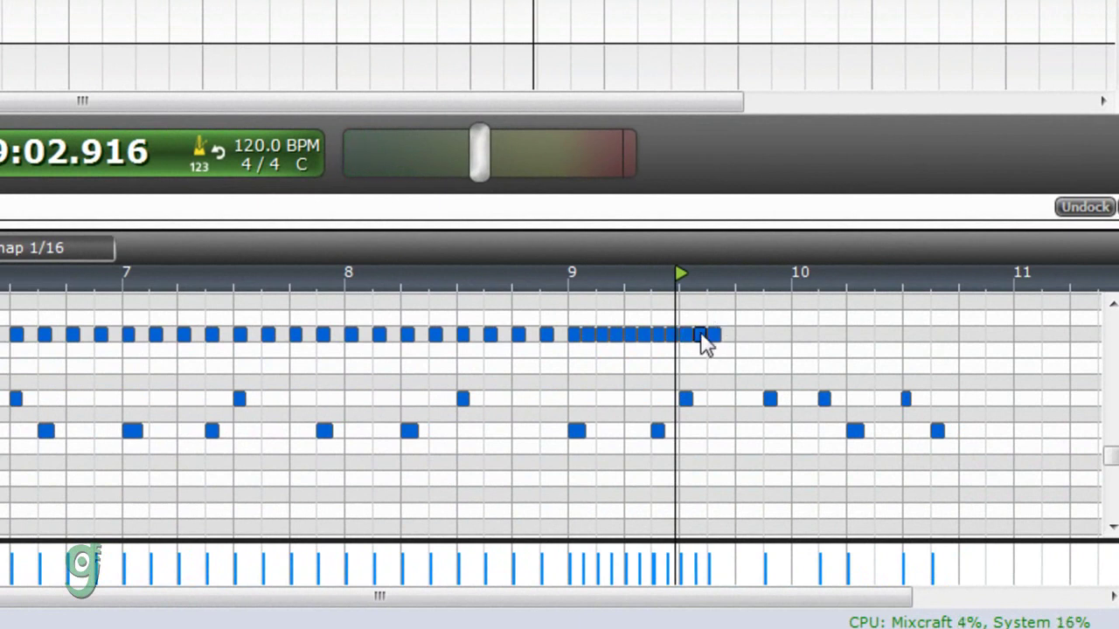
left_click(727, 335)
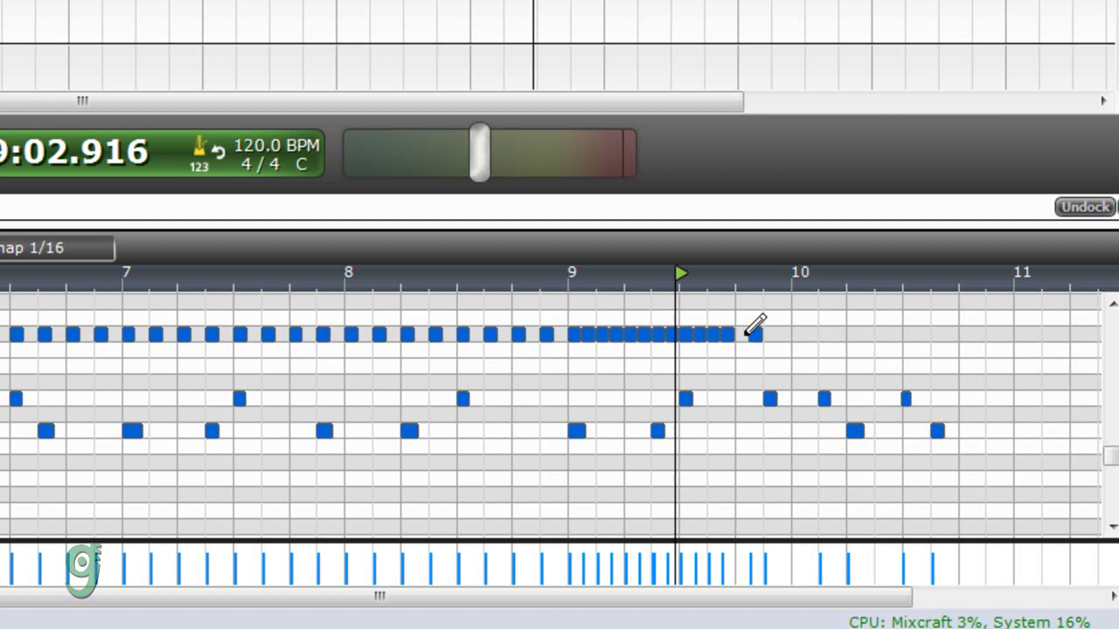
left_click(741, 335)
left_click(770, 334)
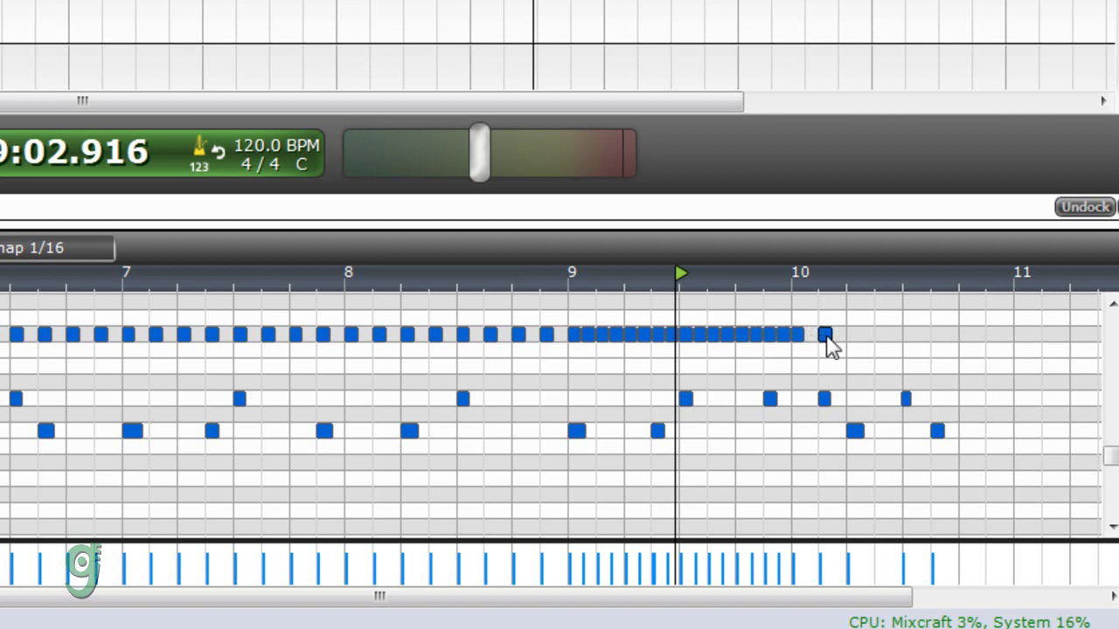
left_click(837, 334)
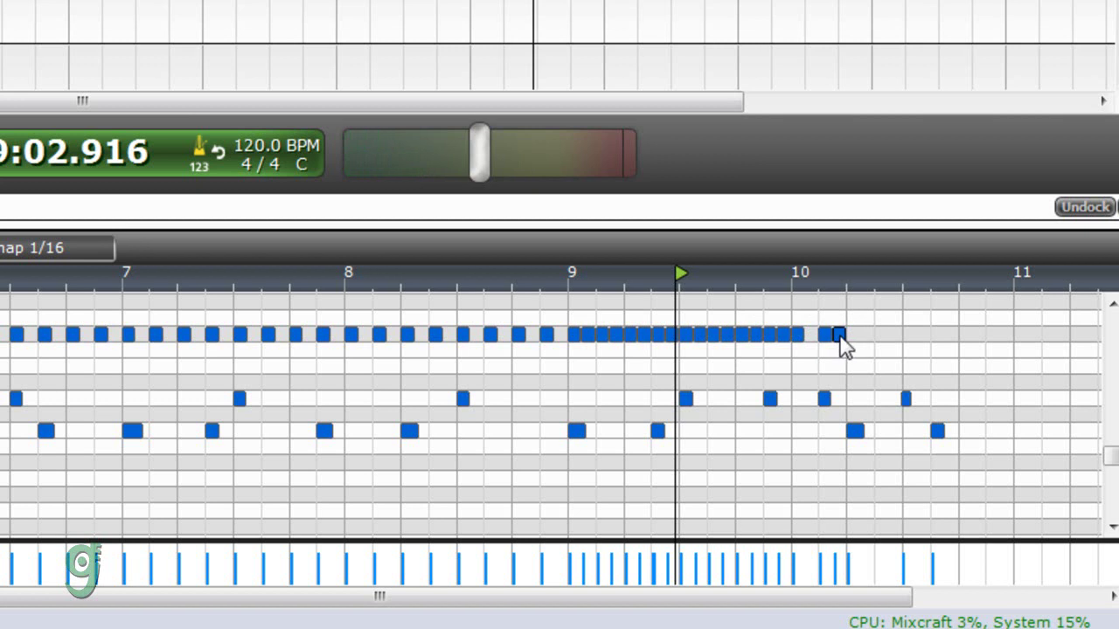
left_click_drag(841, 343, 855, 345)
left_click(878, 334)
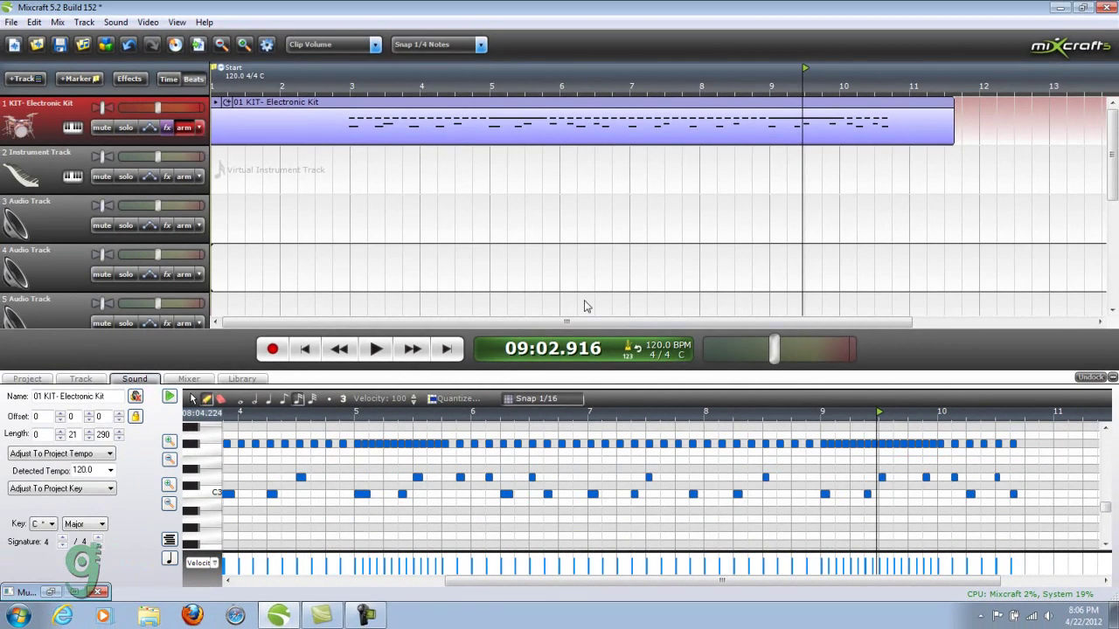
- Set the playhead to bar 3 and play the drum track
left_click(343, 83)
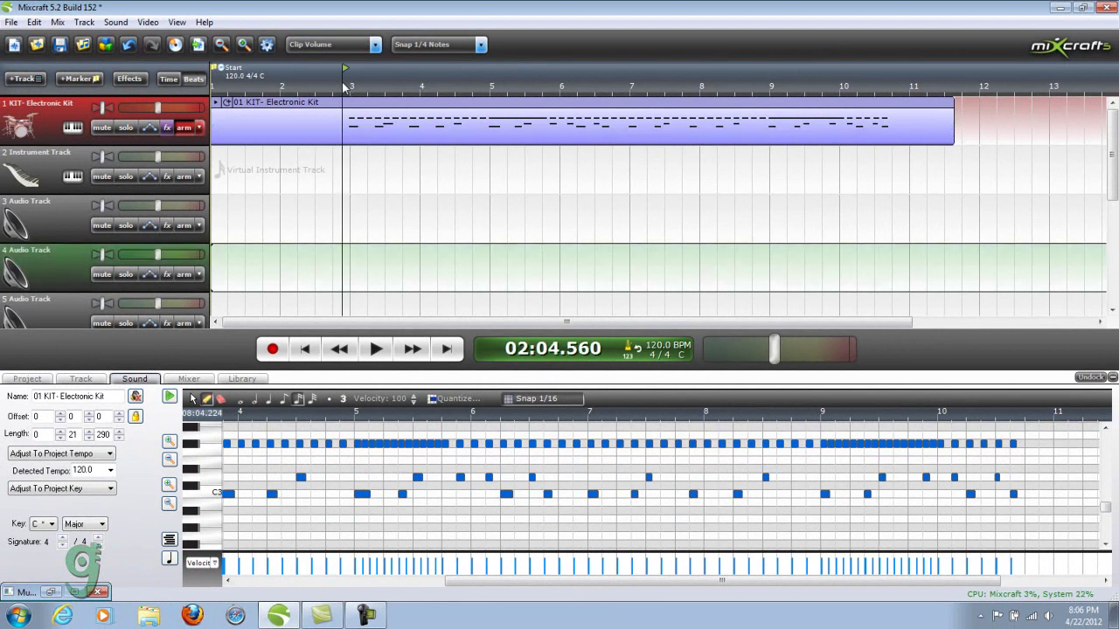
left_click(375, 349)
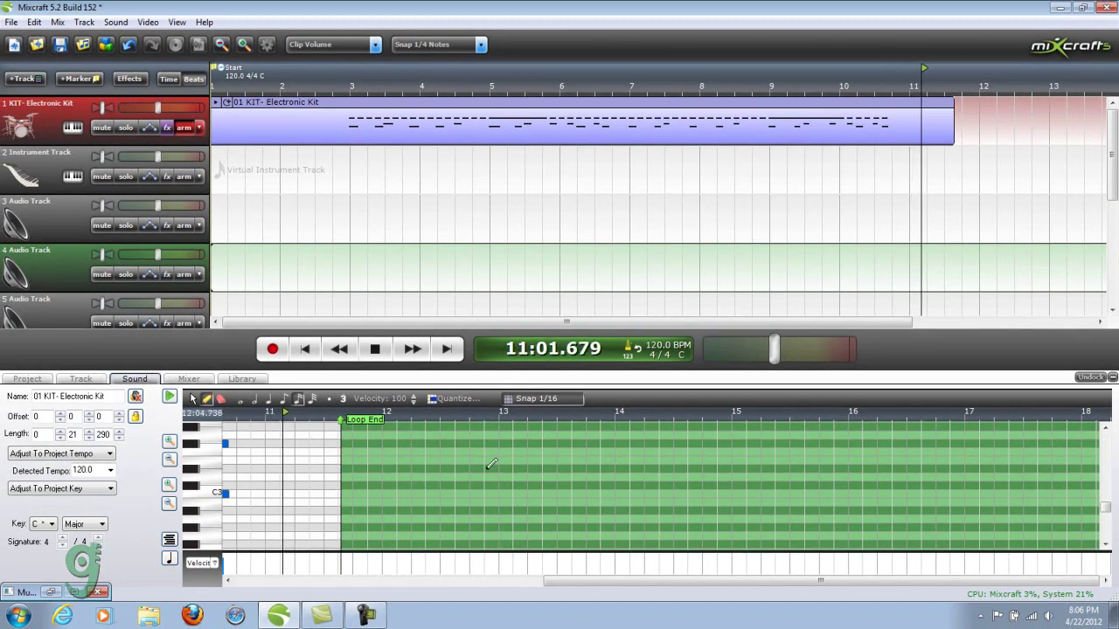
- Stop playback, then trim the clip to bars 3–10.7 with its loop end before bar 11
left_click(375, 349)
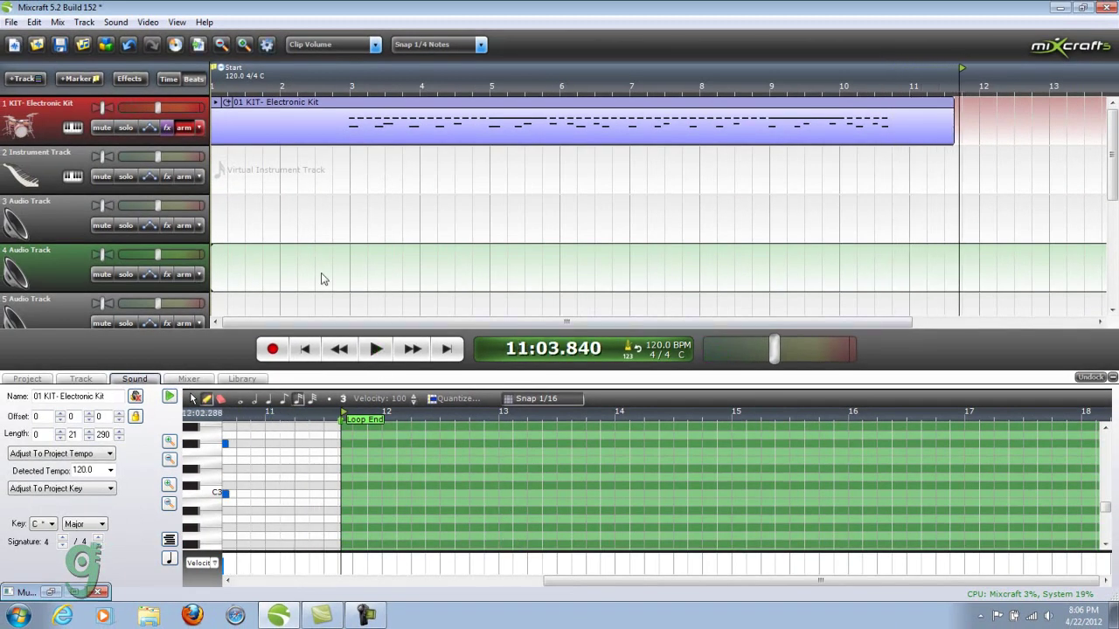
left_click(342, 104)
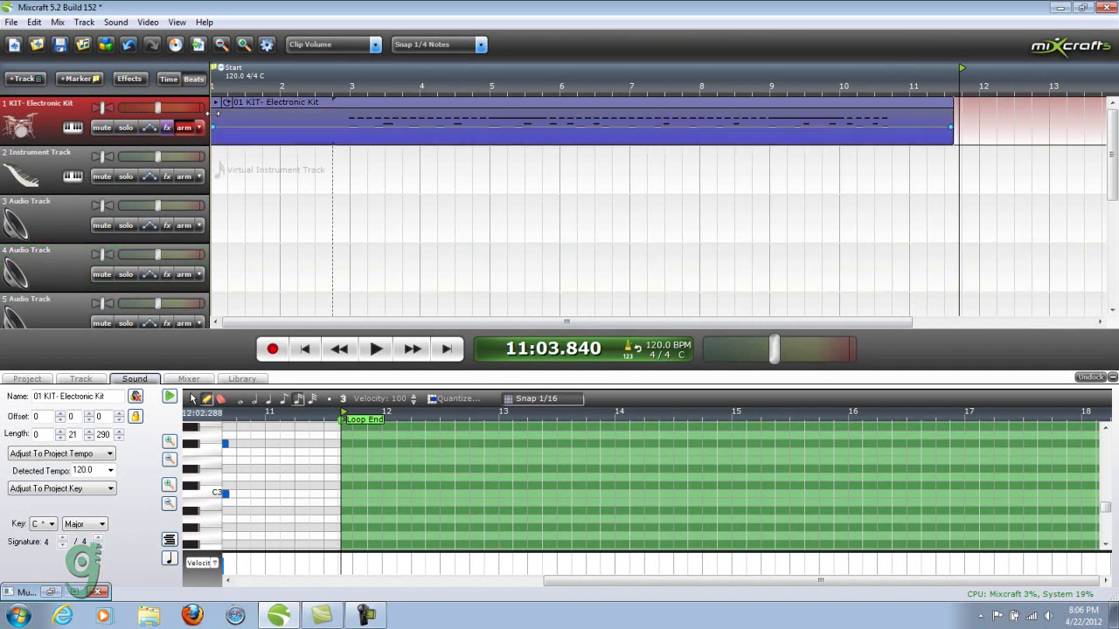
left_click_drag(213, 112, 346, 112)
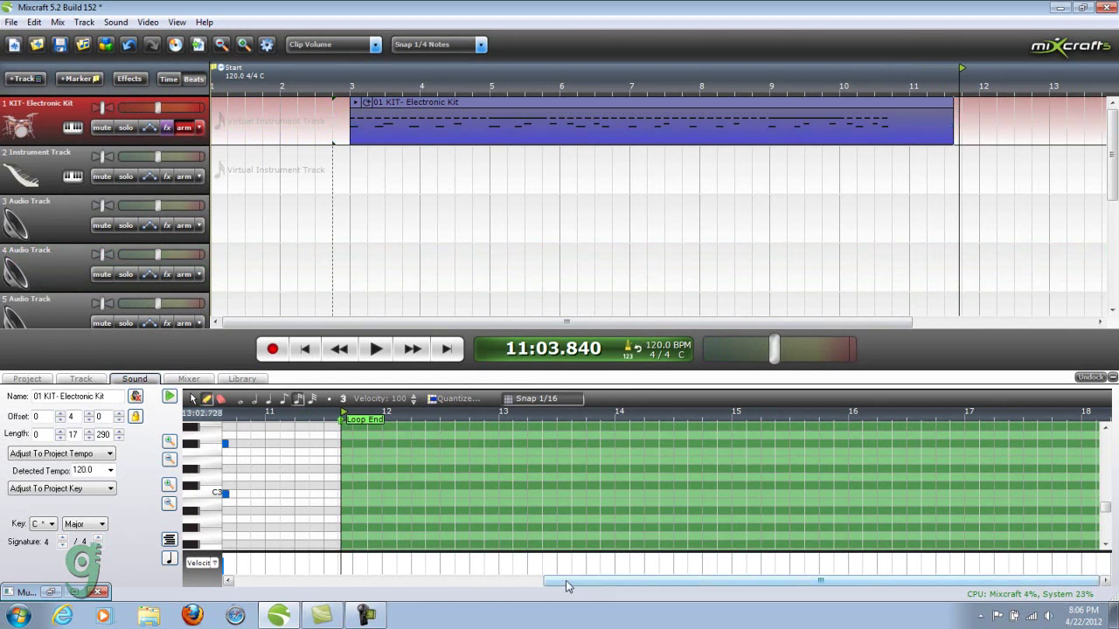
left_click_drag(565, 581, 536, 581)
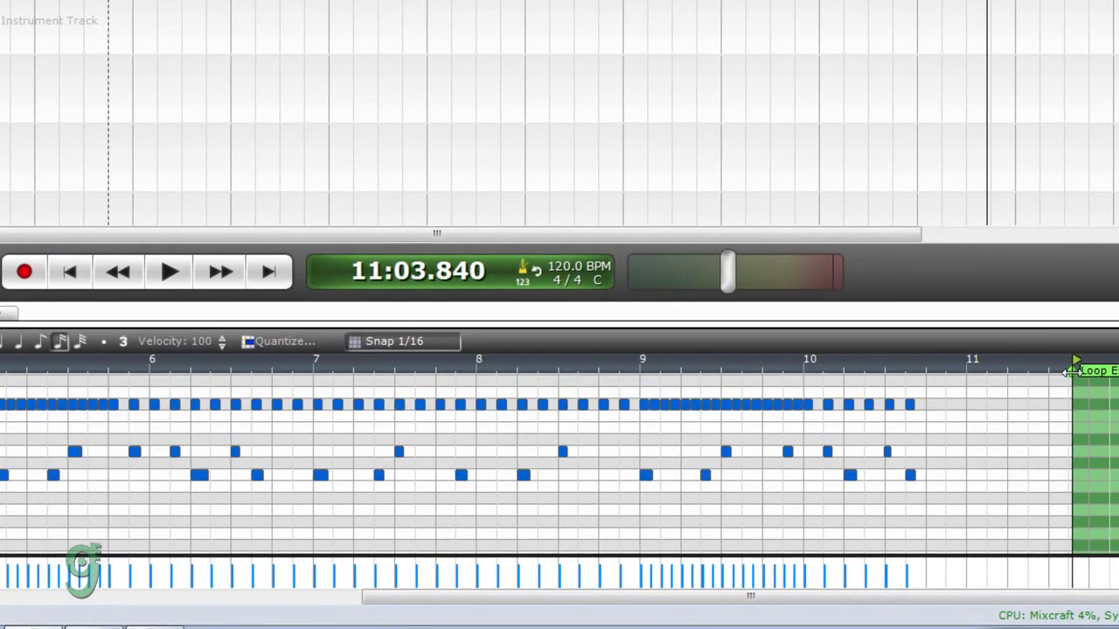
left_click_drag(1074, 371, 927, 373)
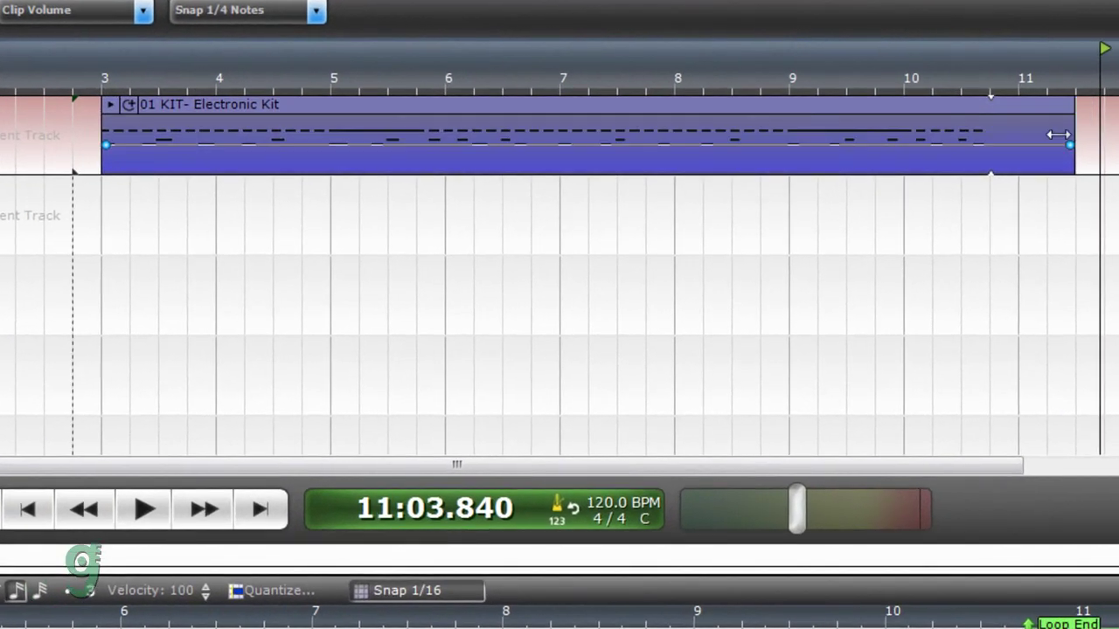
left_click_drag(952, 127, 898, 122)
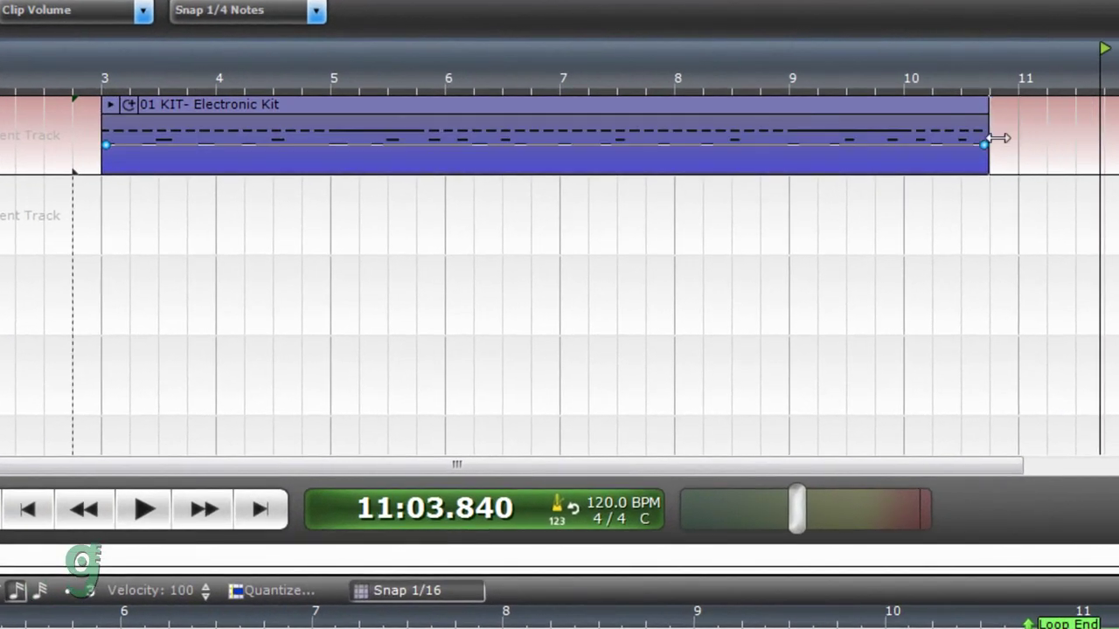
- Apply Make Into Loop to the drum clip, then play it from just before bar 3
right_click(871, 102)
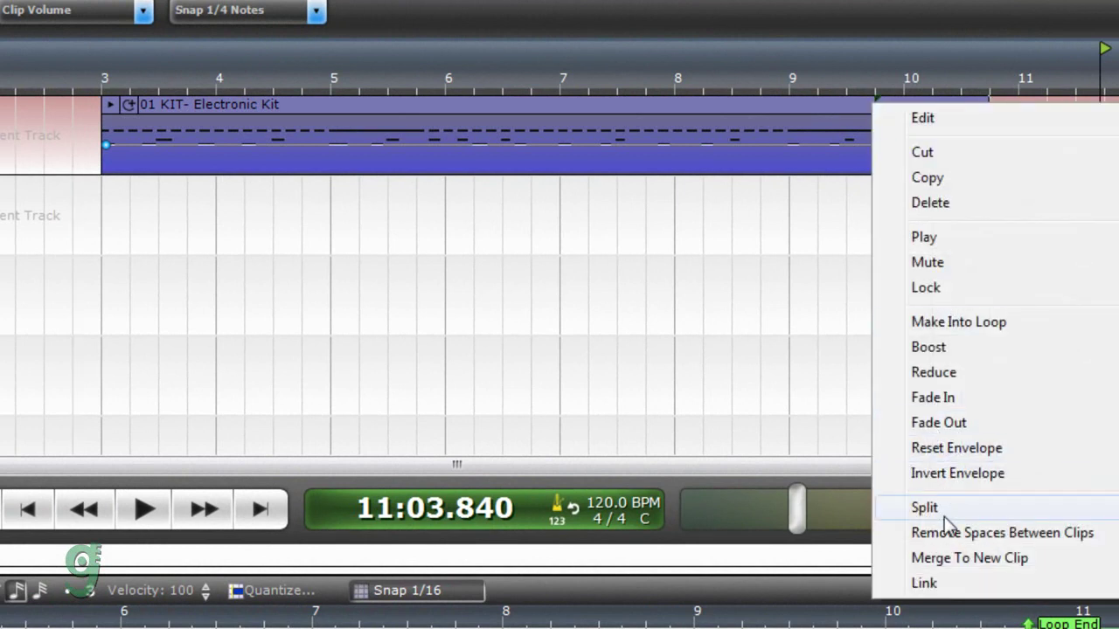
left_click(995, 323)
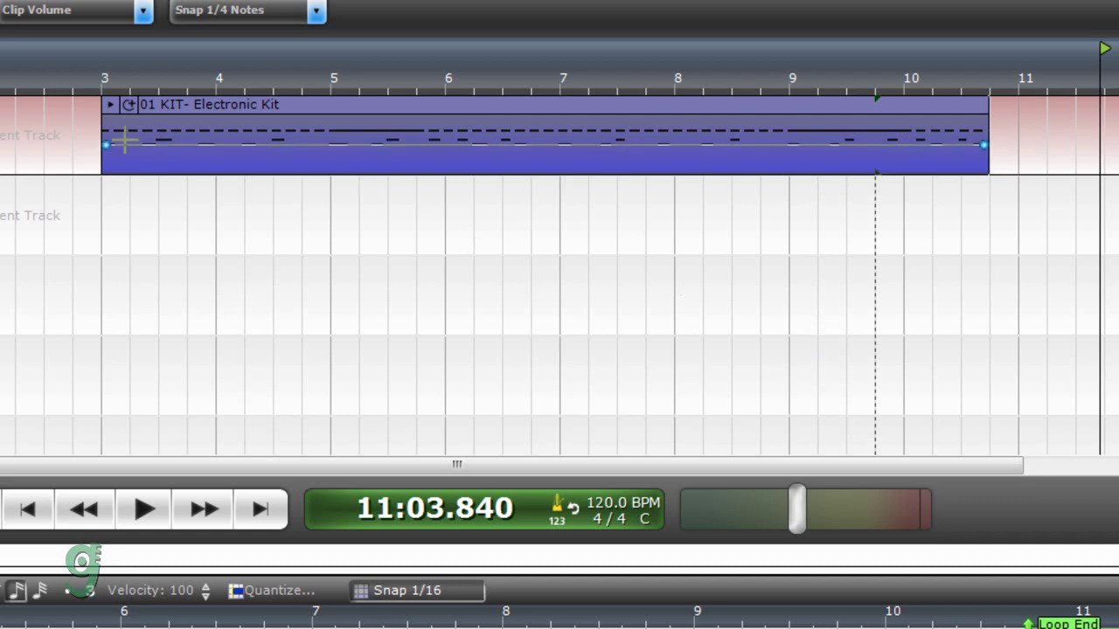
left_click(85, 88)
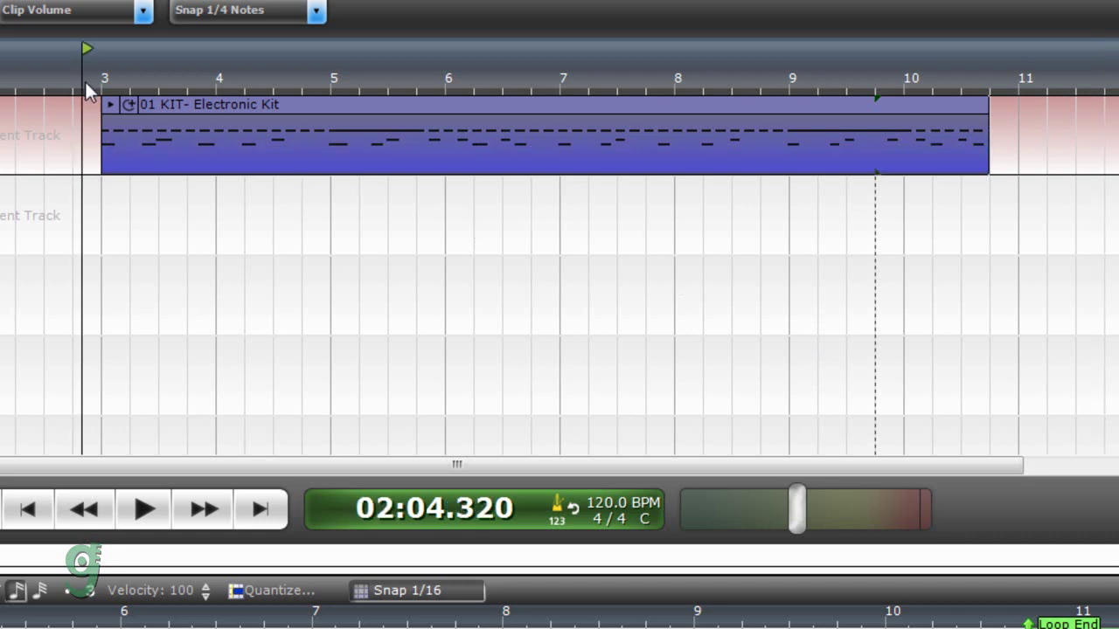
left_click(143, 511)
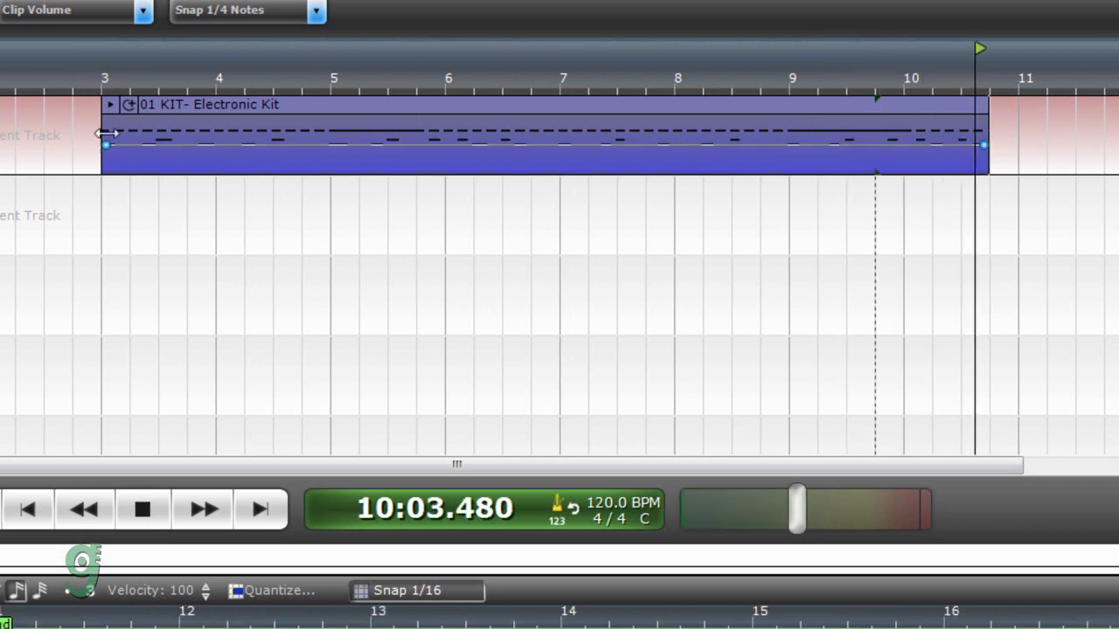
- Stop playback and drag the looped drum clip's right edge well past bar 14
left_click(144, 513)
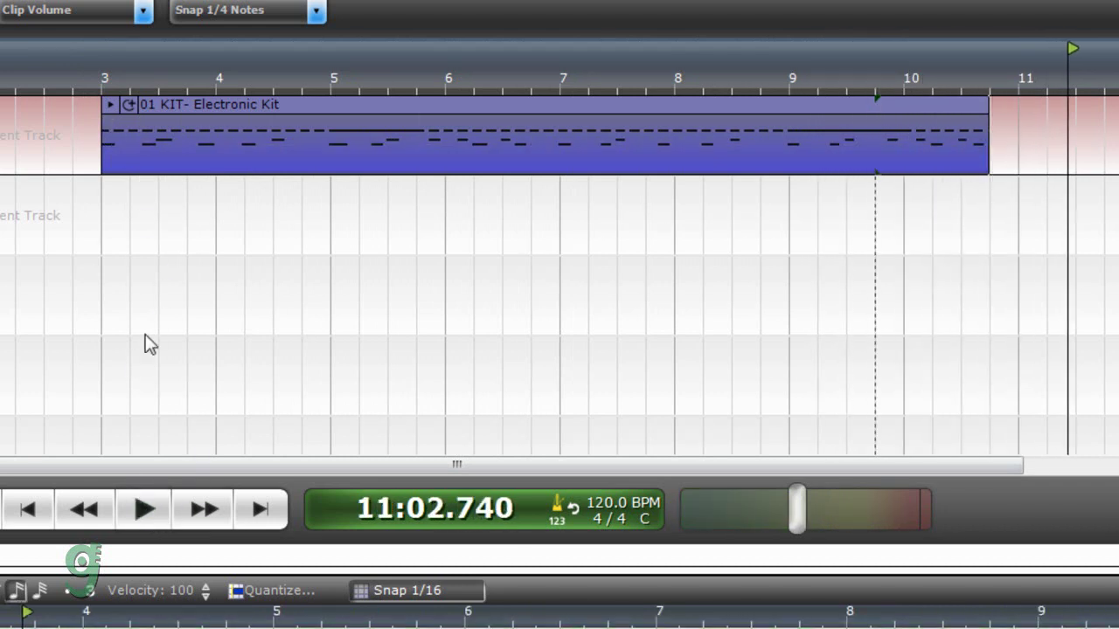
mouse_move(115, 153)
left_click(127, 104)
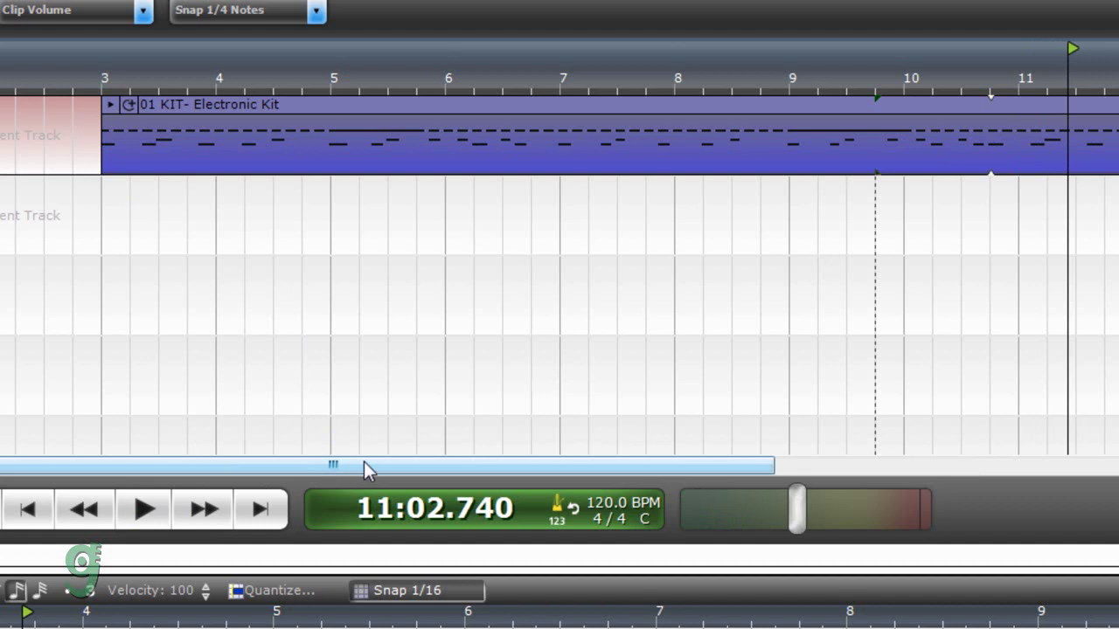
left_click_drag(364, 465, 517, 472)
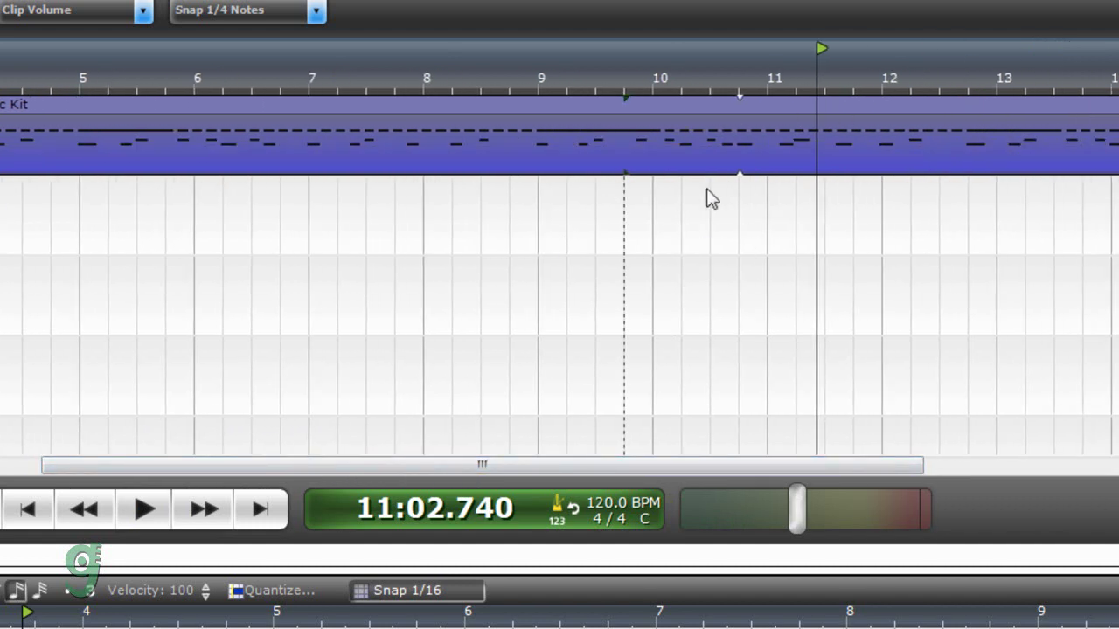
left_click_drag(636, 467, 656, 486)
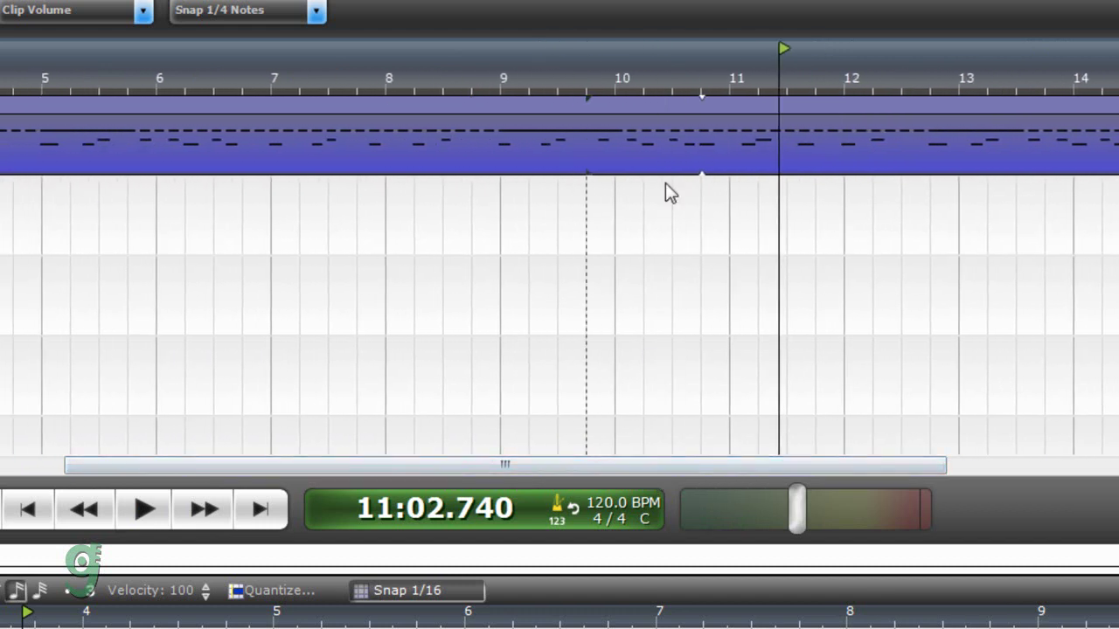
- Audition the loop's repeat point, playing from about bar 8.8 and bar 10.3
left_click(475, 70)
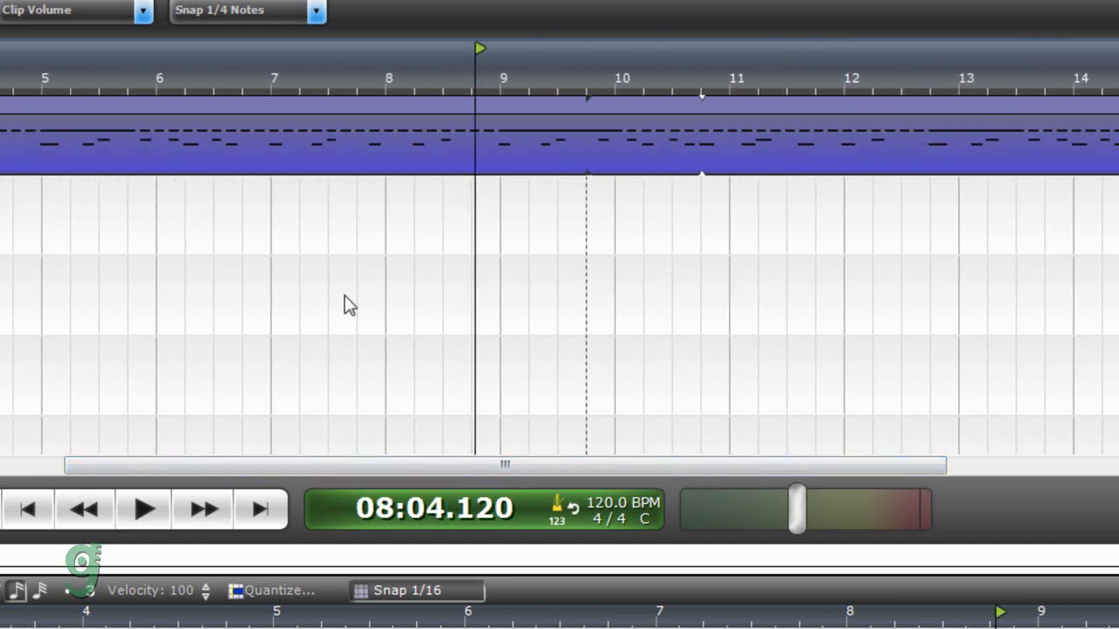
left_click(145, 511)
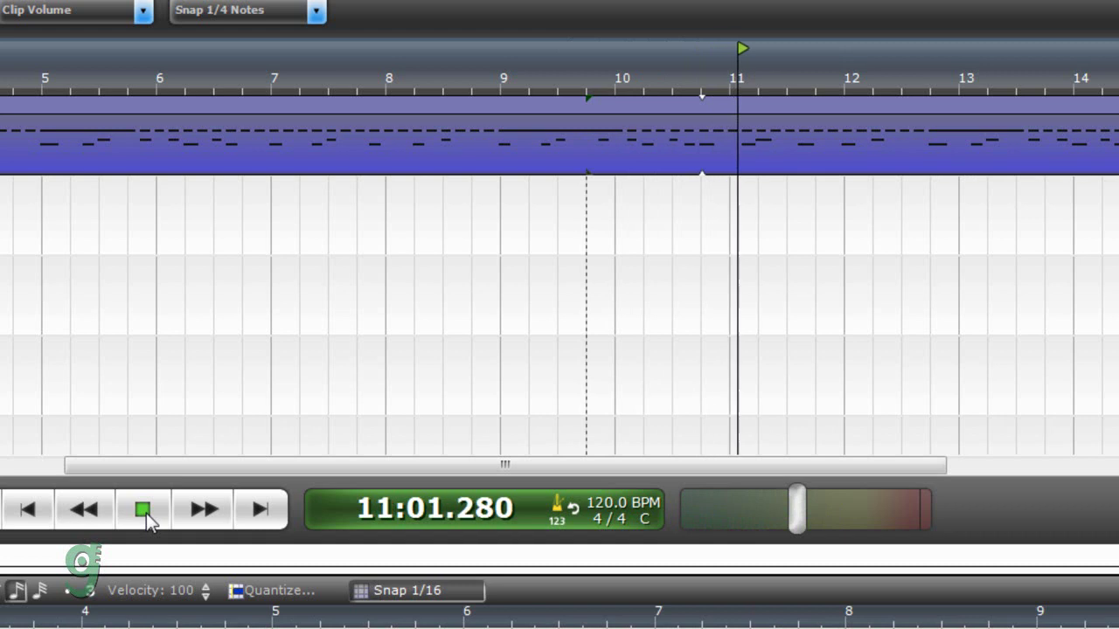
left_click(144, 511)
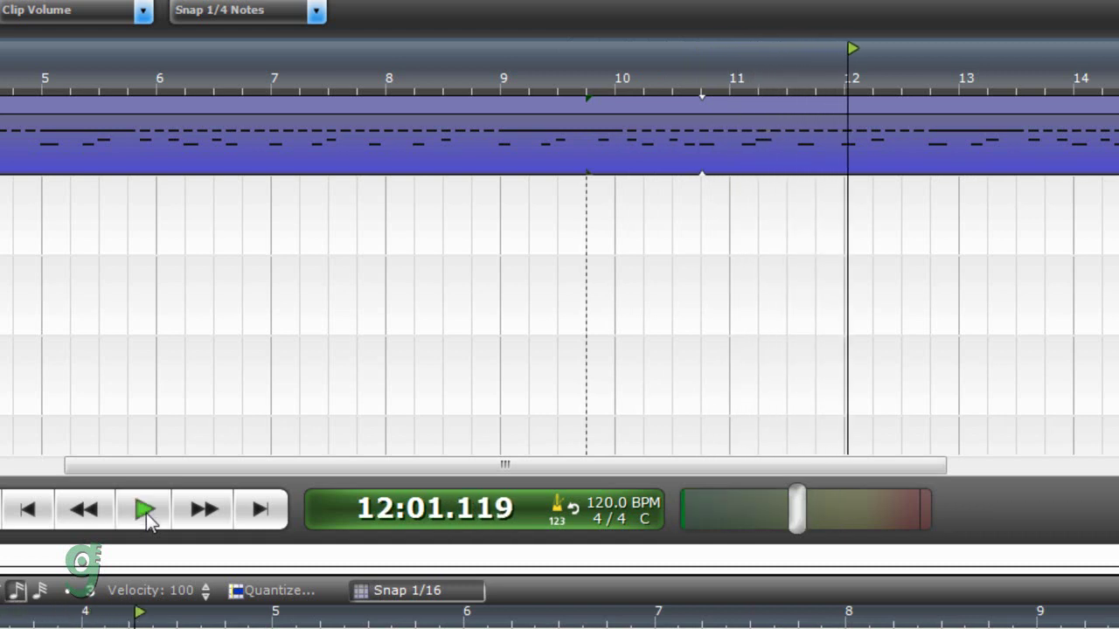
left_click(660, 58)
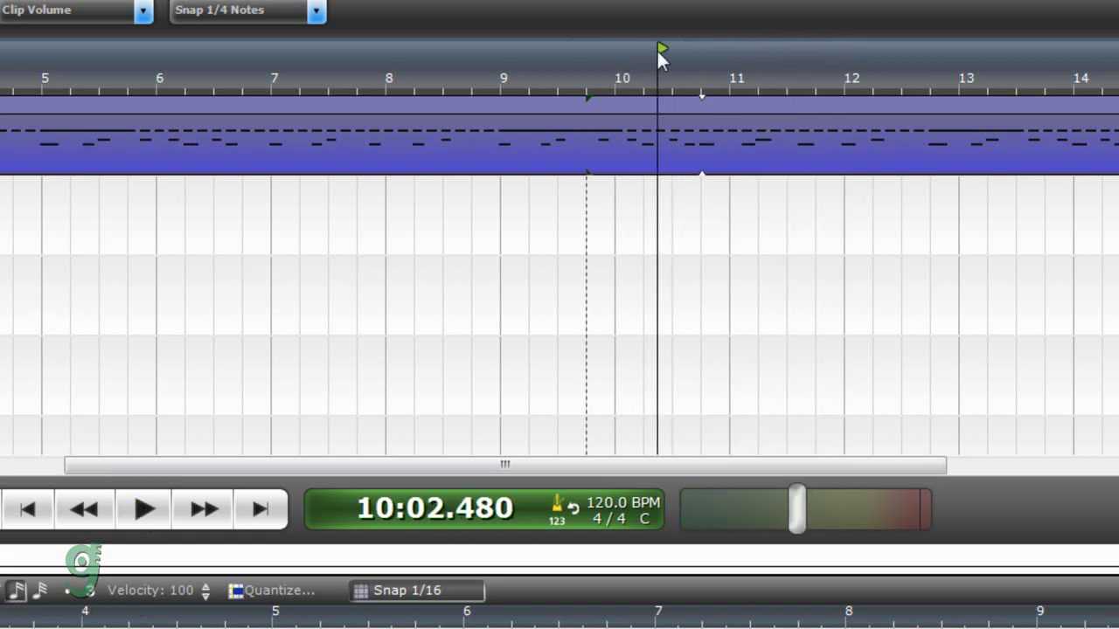
left_click(153, 528)
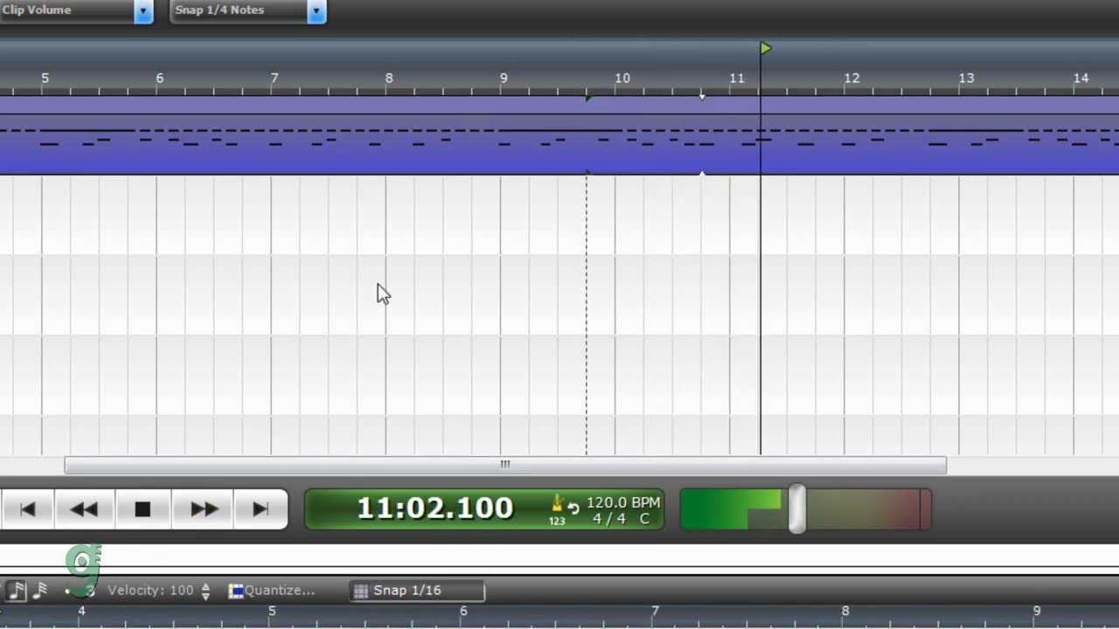
left_click(481, 85)
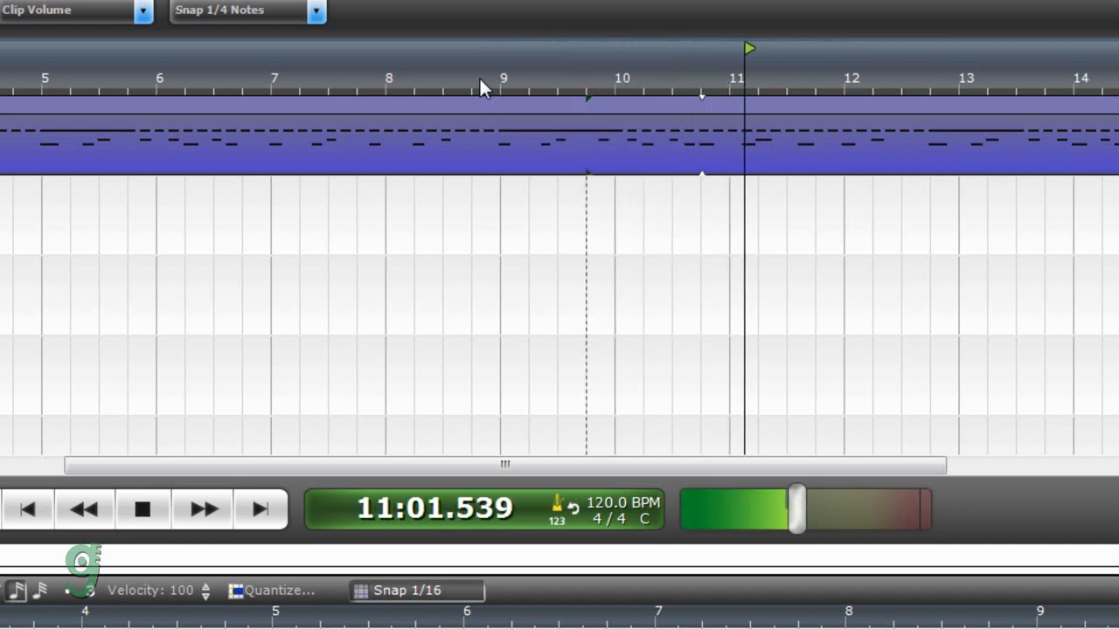
- Drag the piano roll's Loop End marker slightly later and play it back from just before bar 10
left_click(145, 511)
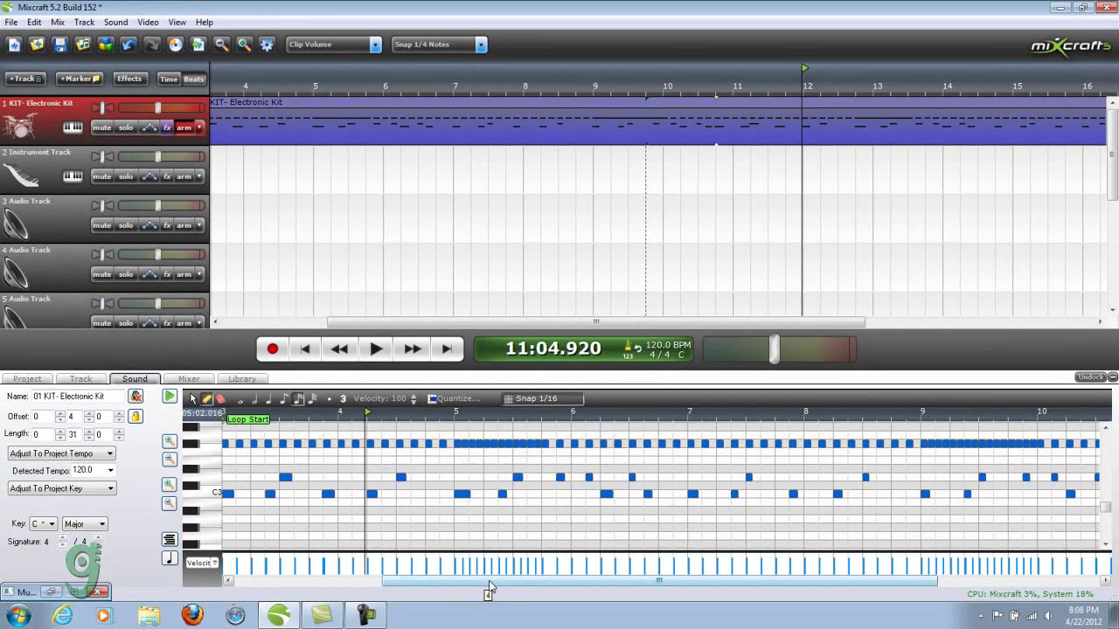
left_click_drag(489, 588, 598, 587)
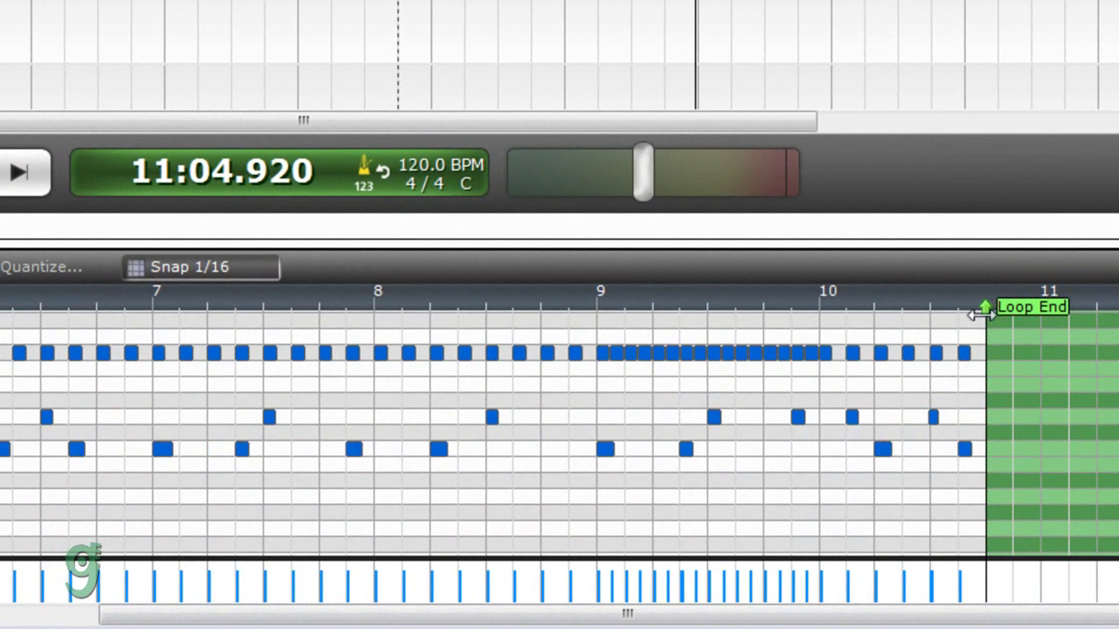
left_click_drag(977, 315, 1002, 315)
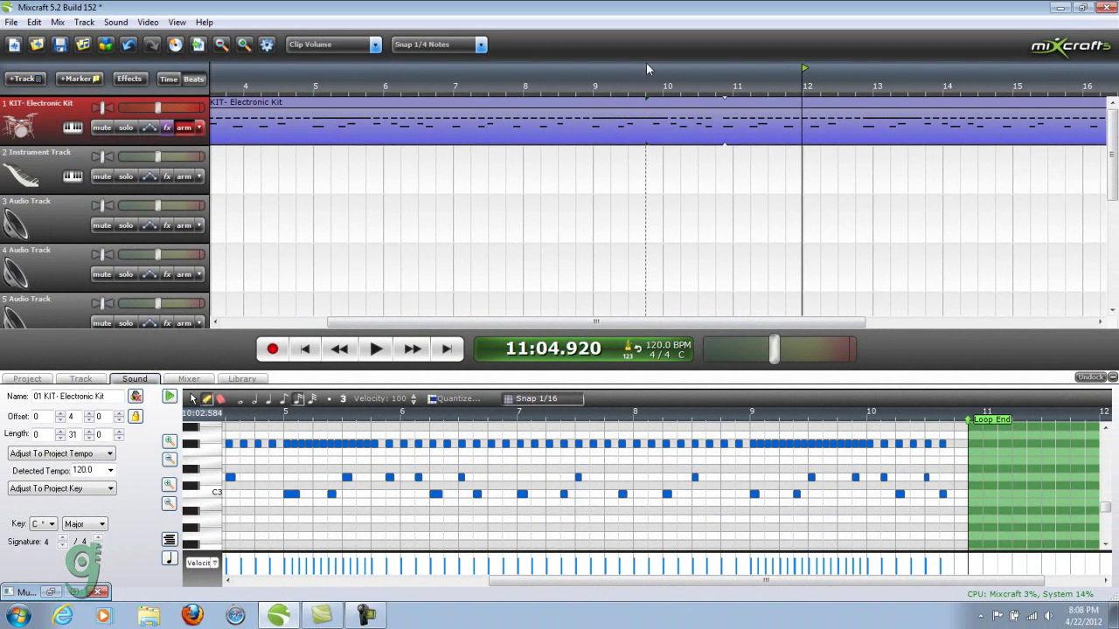
left_click(640, 67)
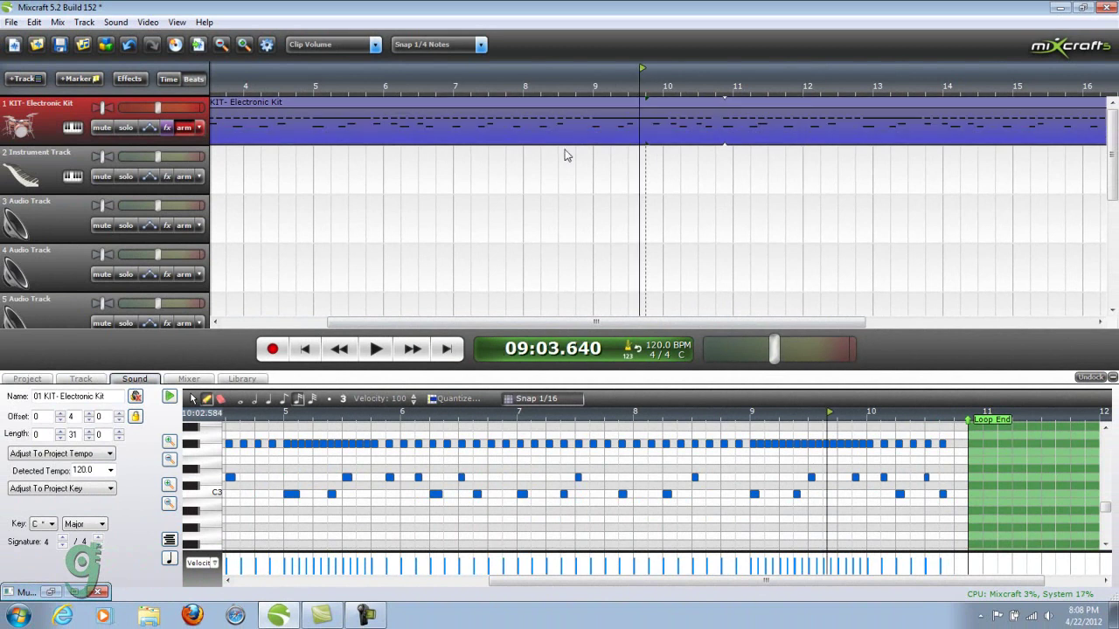
left_click(377, 354)
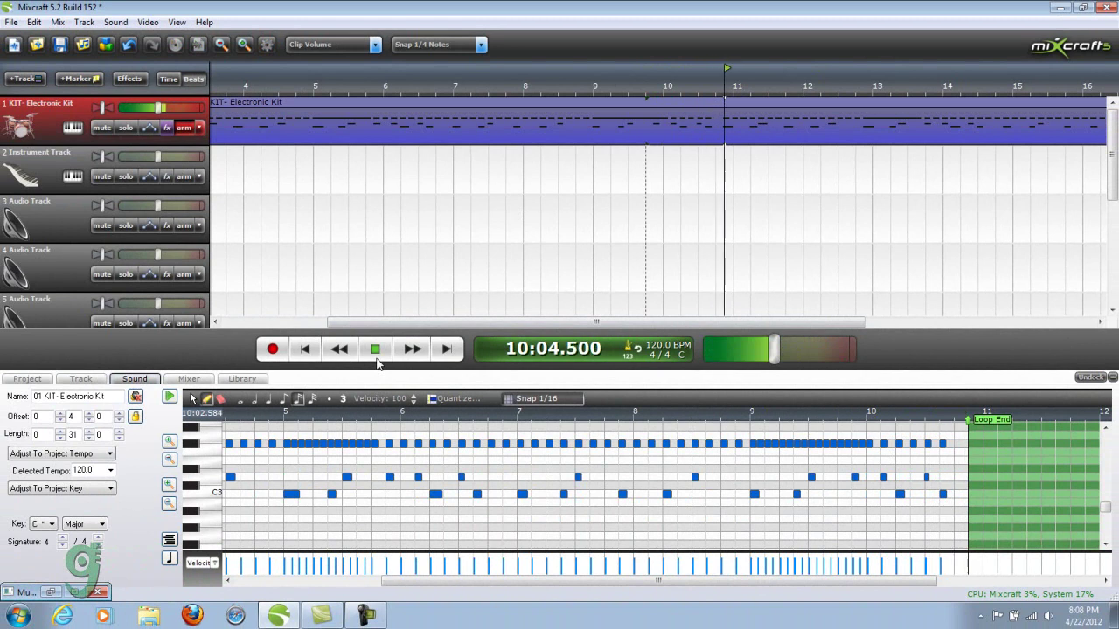
left_click(376, 359)
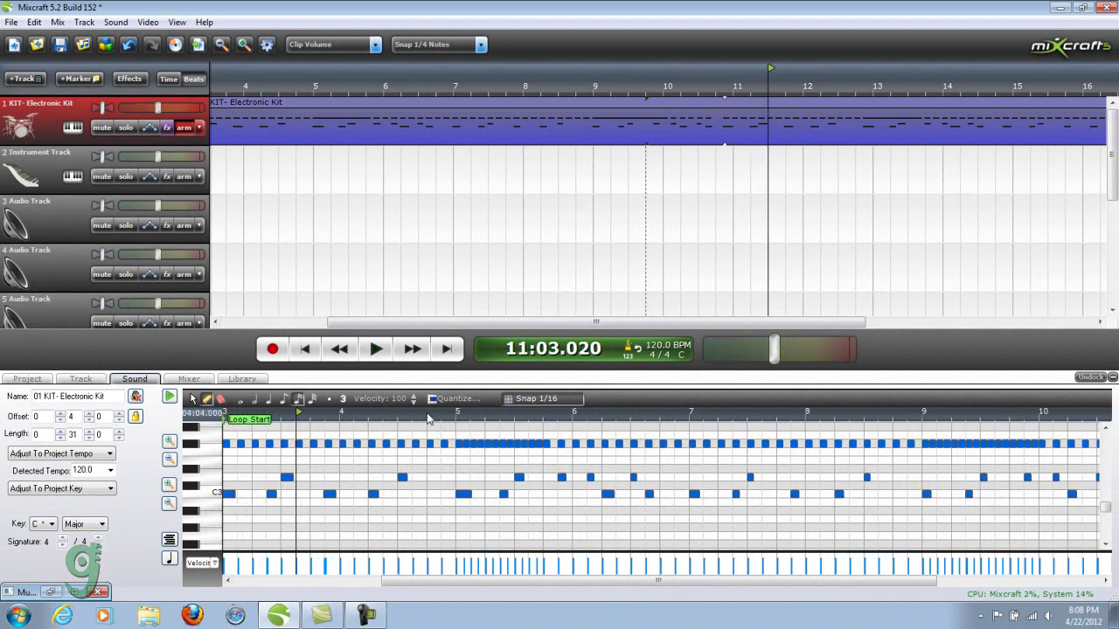
- Snap the Loop End onto bar 11 and audition it from bars 10, 8 and 9
left_click_drag(513, 587, 637, 587)
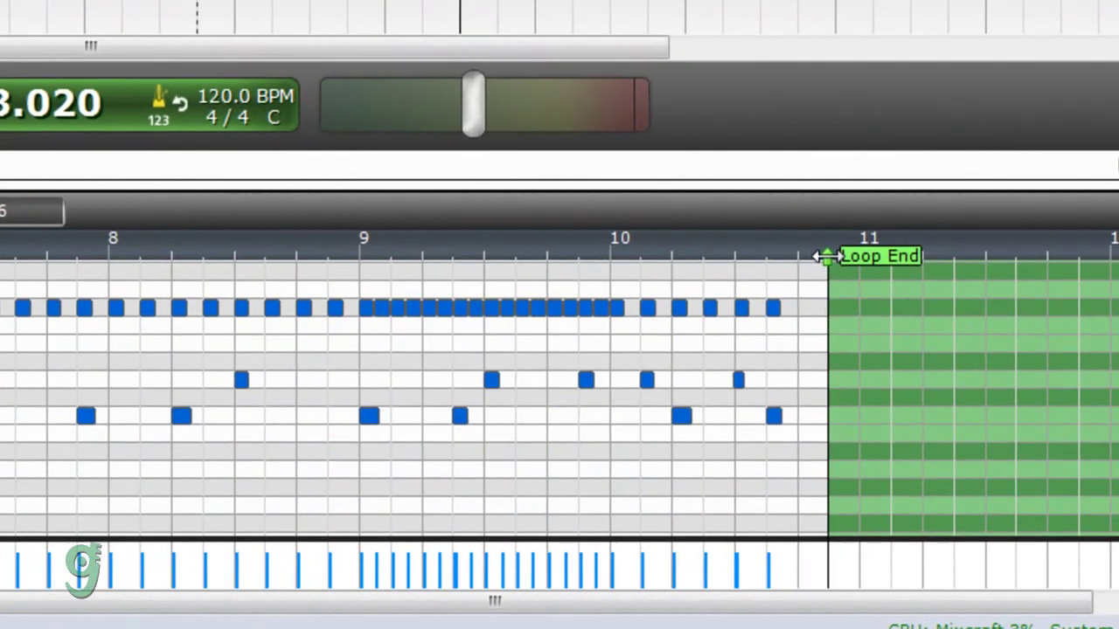
left_click_drag(853, 255, 866, 256)
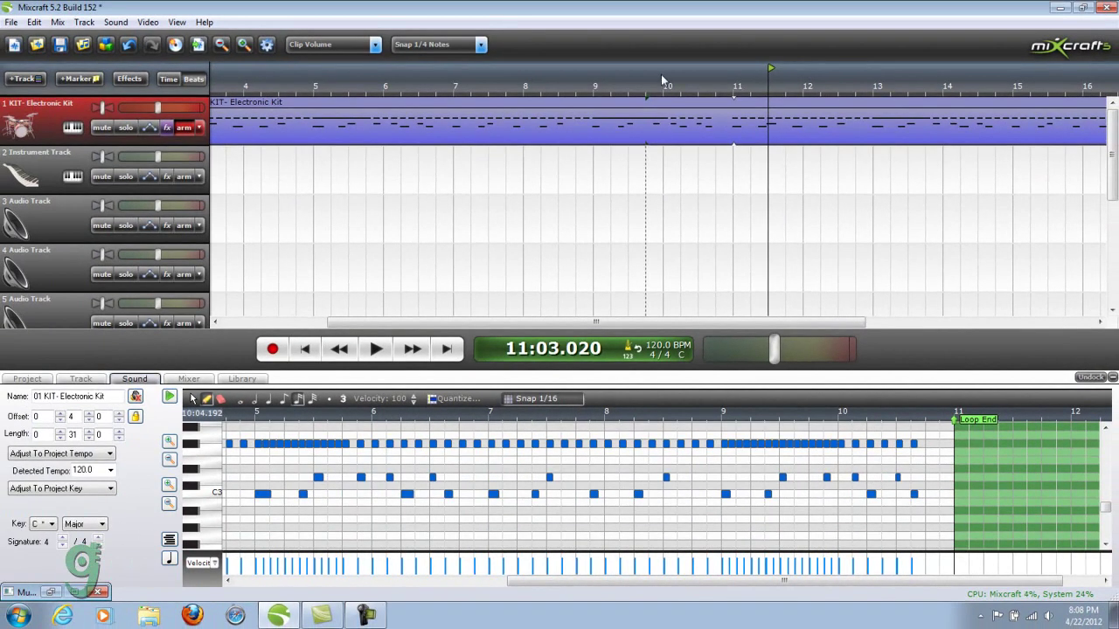
left_click(661, 75)
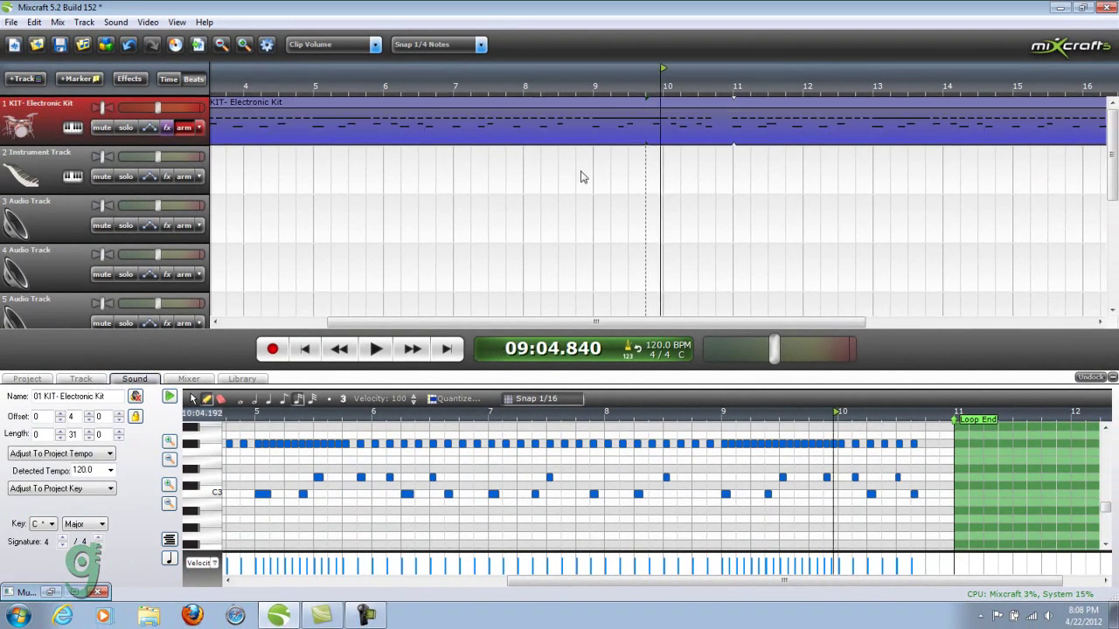
left_click(376, 349)
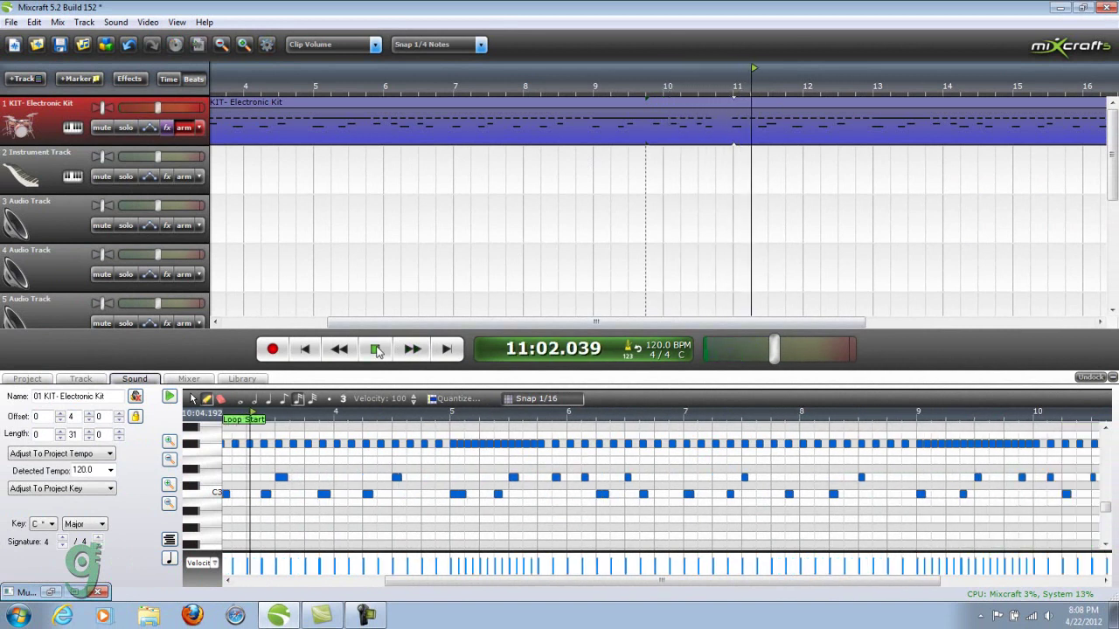
left_click(562, 75)
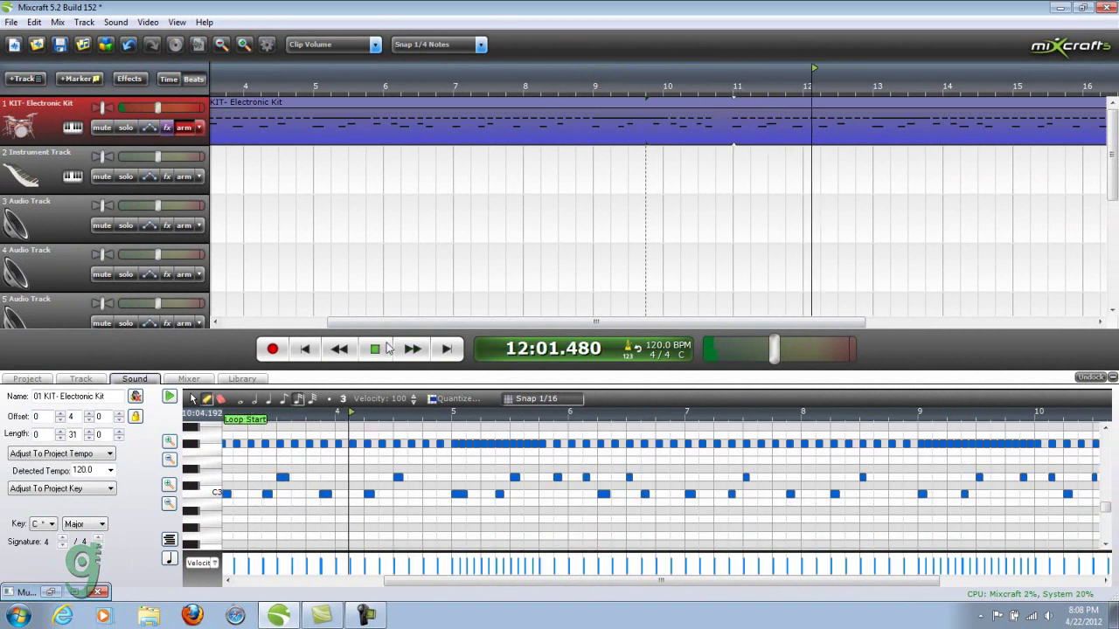
key("space")
left_click_drag(519, 587, 619, 587)
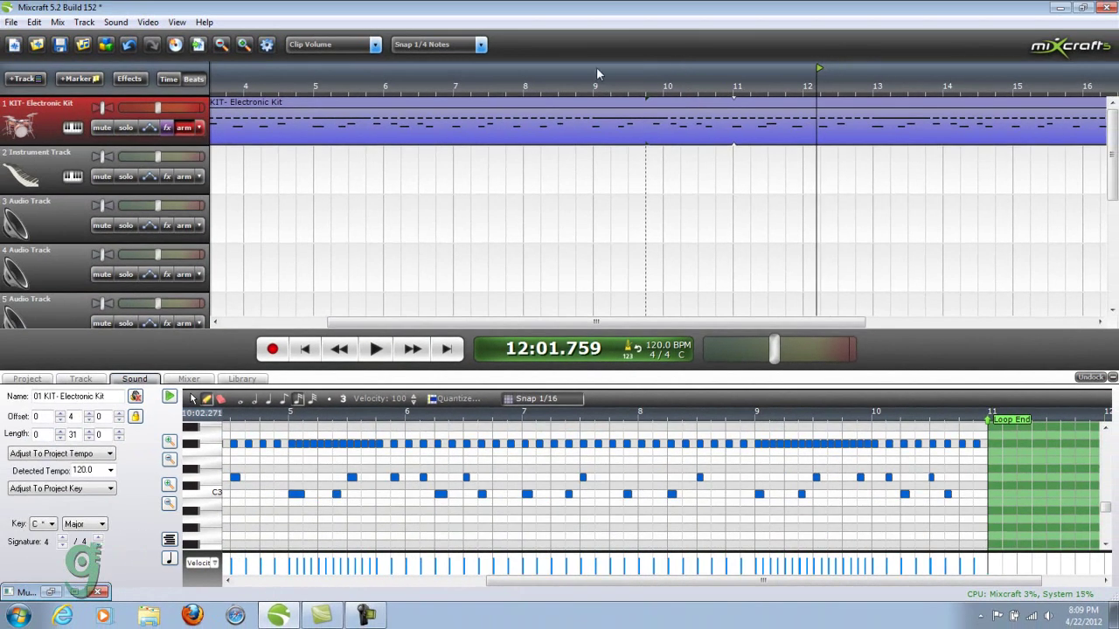
left_click(597, 74)
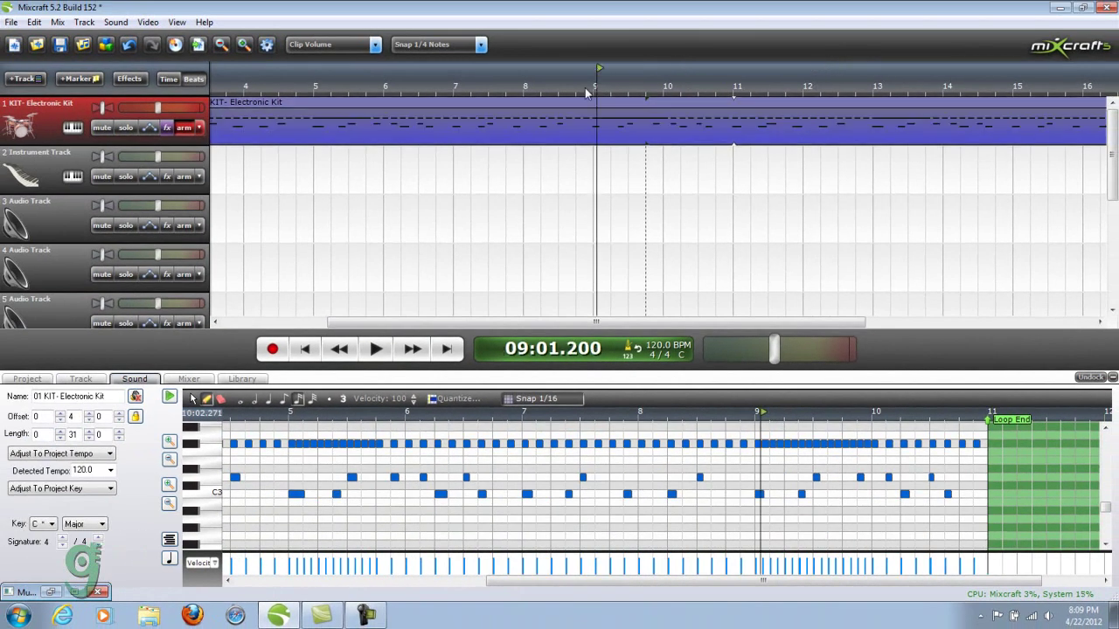
left_click(378, 349)
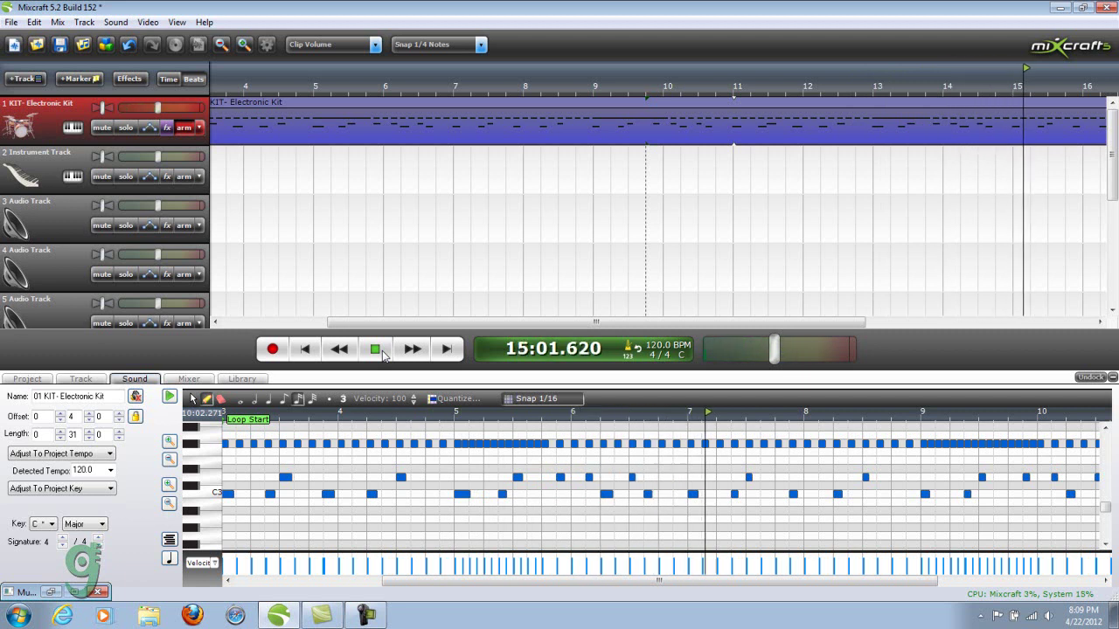
- Stop playback, return to the start, and drag the drum clip to the project start
left_click(382, 353)
left_click(313, 354)
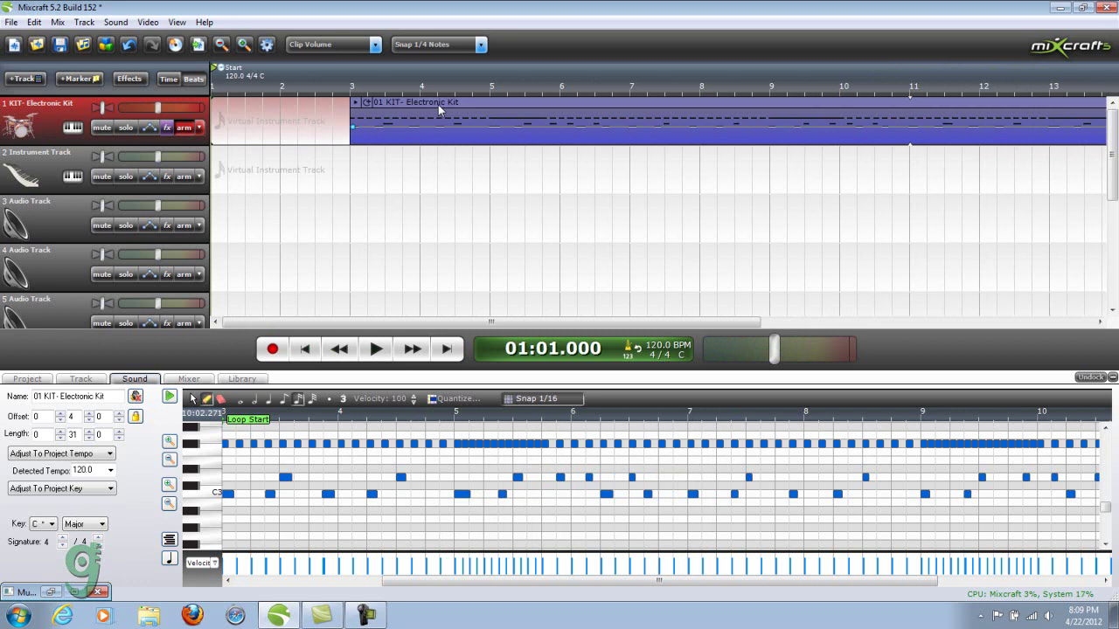
left_click_drag(438, 104, 299, 103)
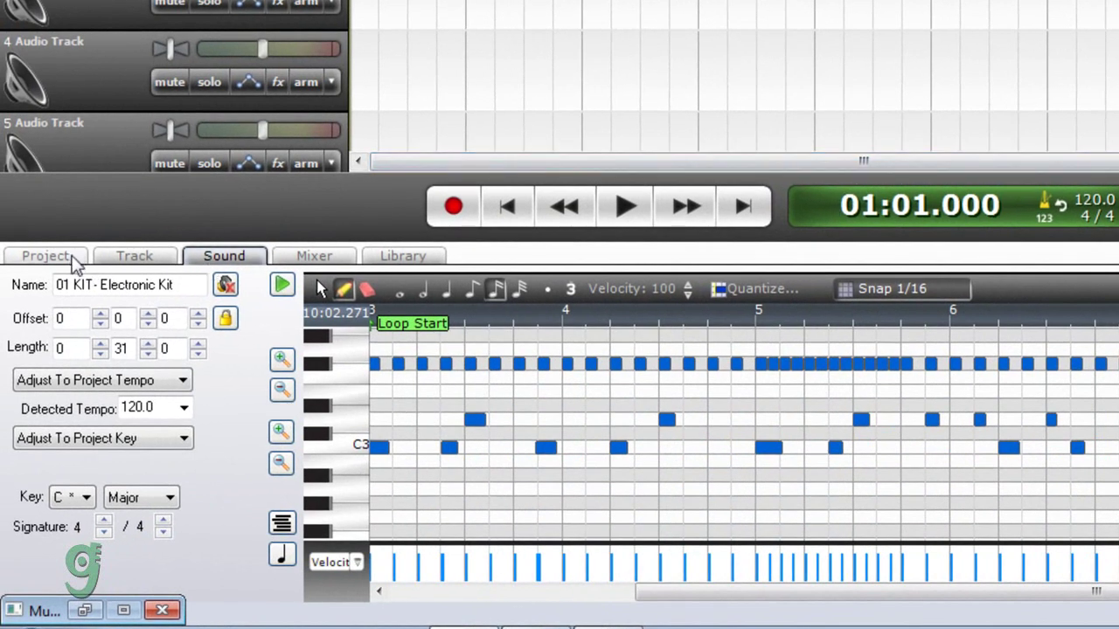
- Switch the metronome off in the Project tab and play the song from the start
left_click(73, 260)
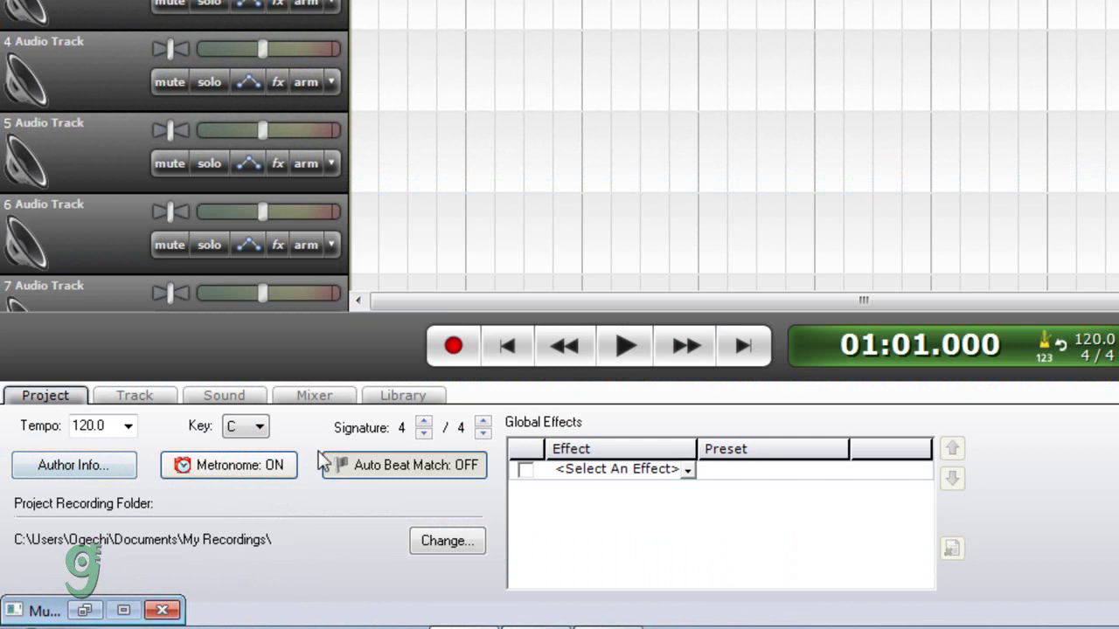
left_click(271, 478)
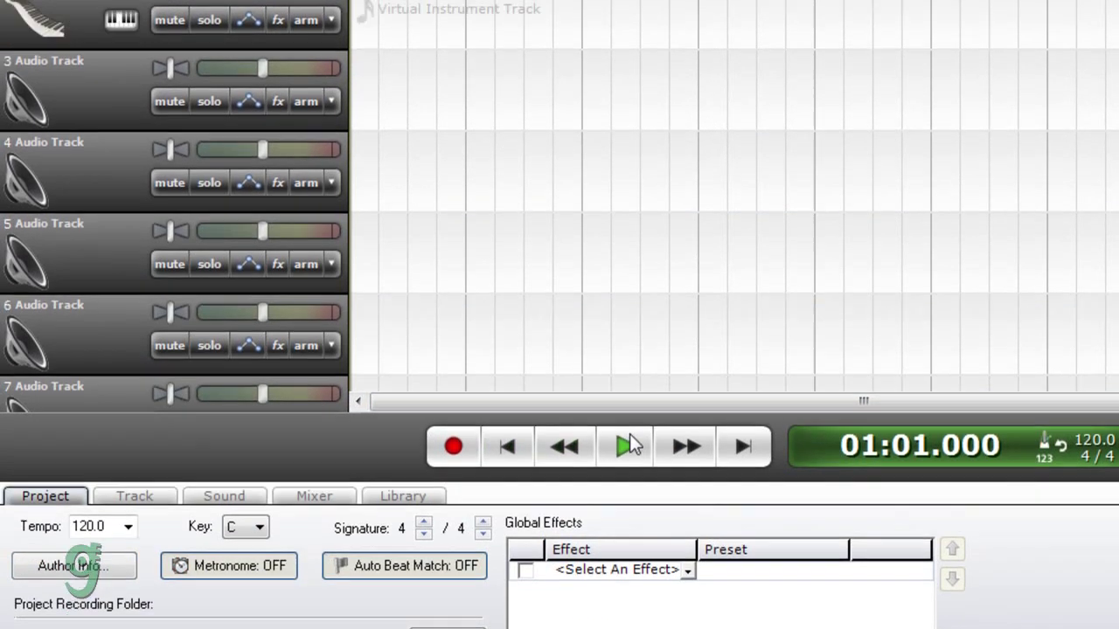
left_click(626, 345)
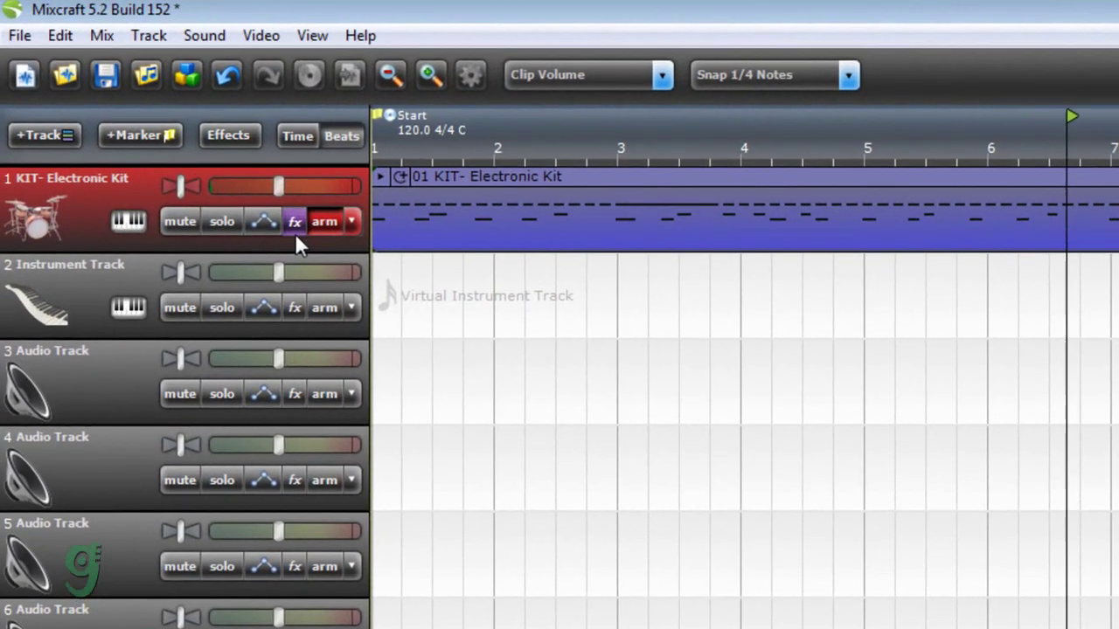
- Add Acoustica Reverb as the second effect after Classic EQ on track 1, then close the Effect List
left_click(294, 229)
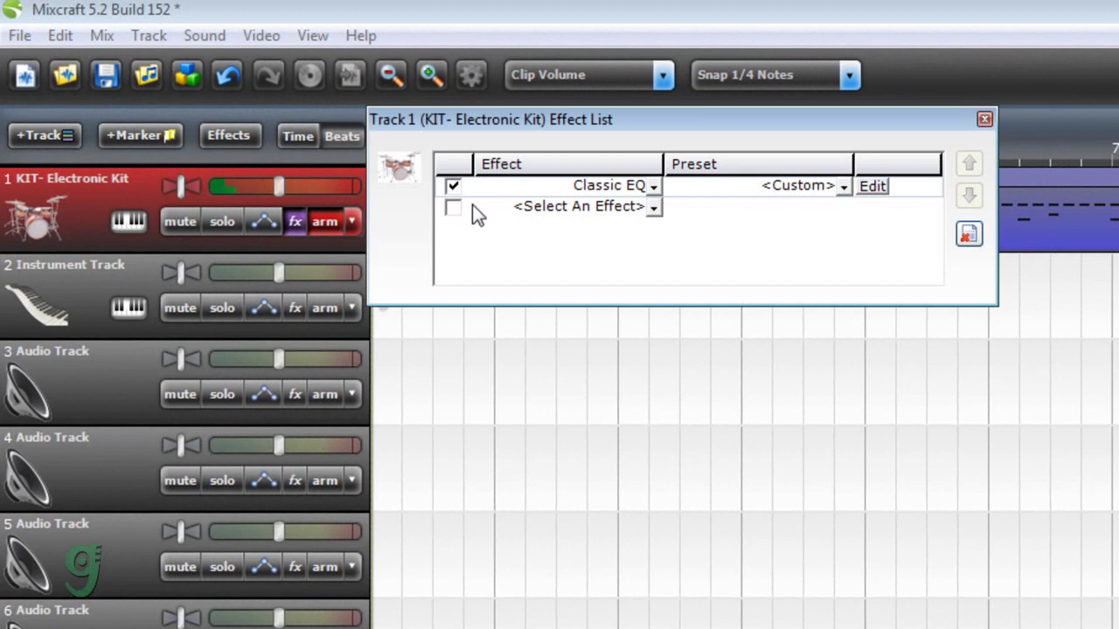
left_click(535, 210)
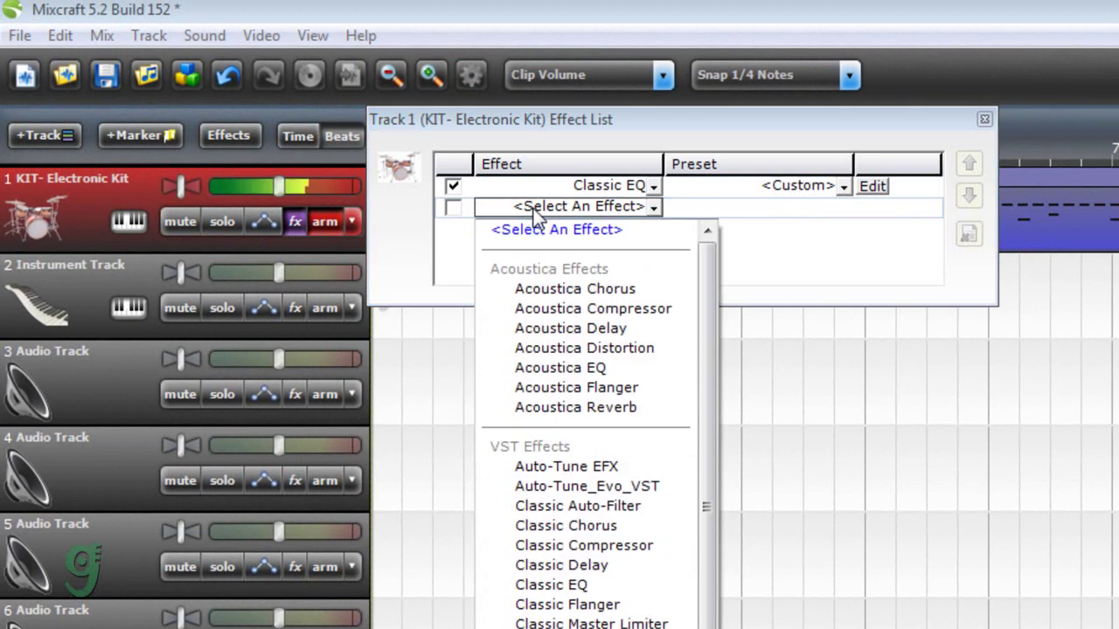
left_click(588, 406)
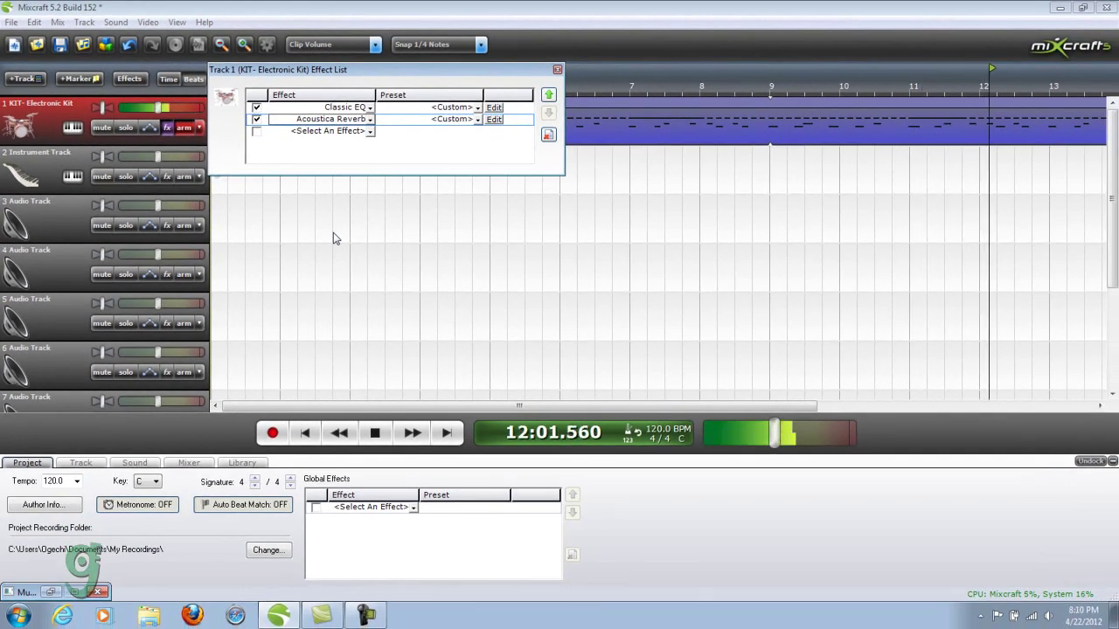
left_click(376, 431)
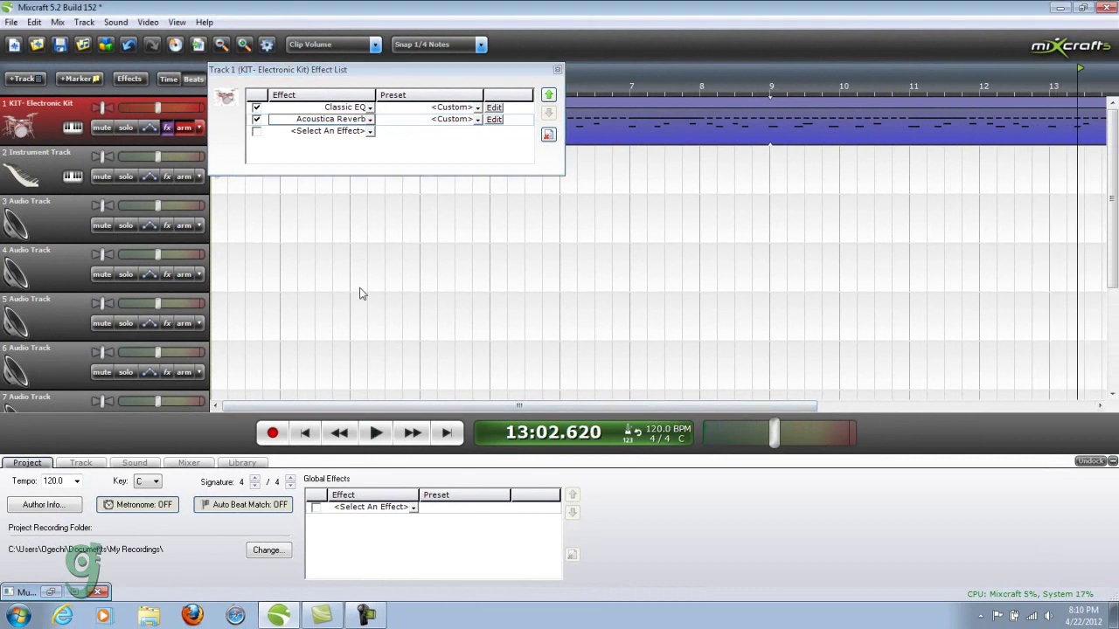
left_click(358, 123)
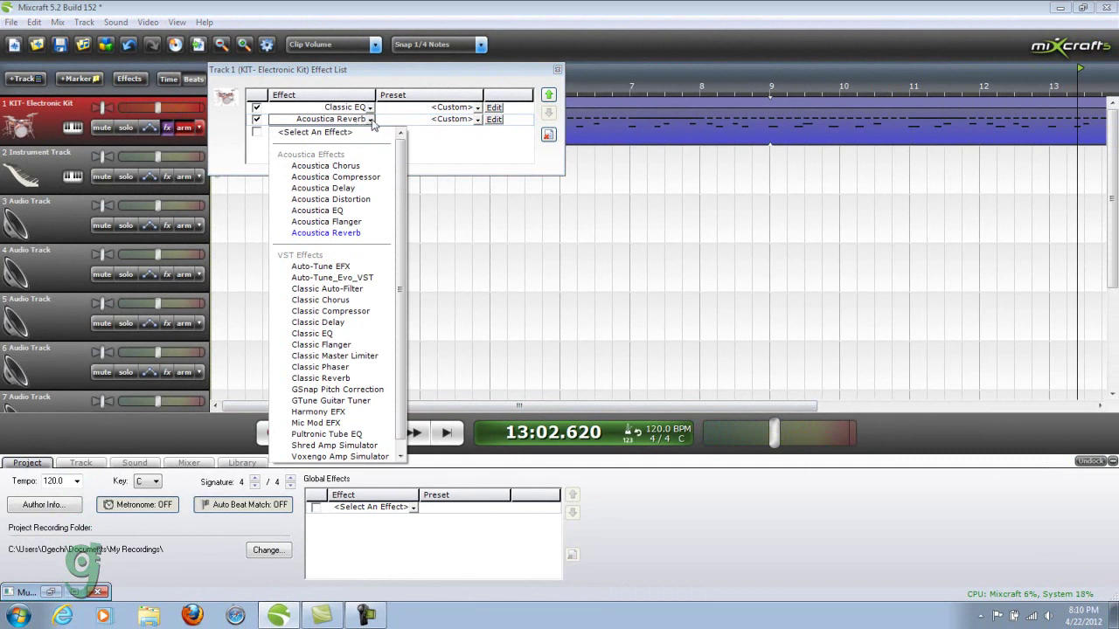
left_click(407, 75)
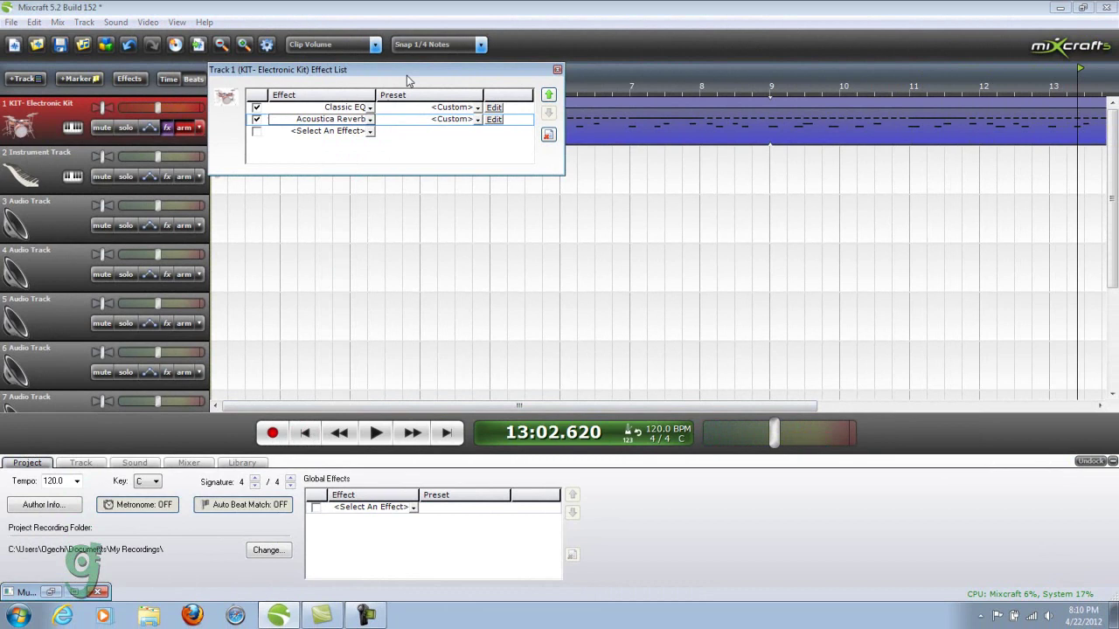
left_click(557, 70)
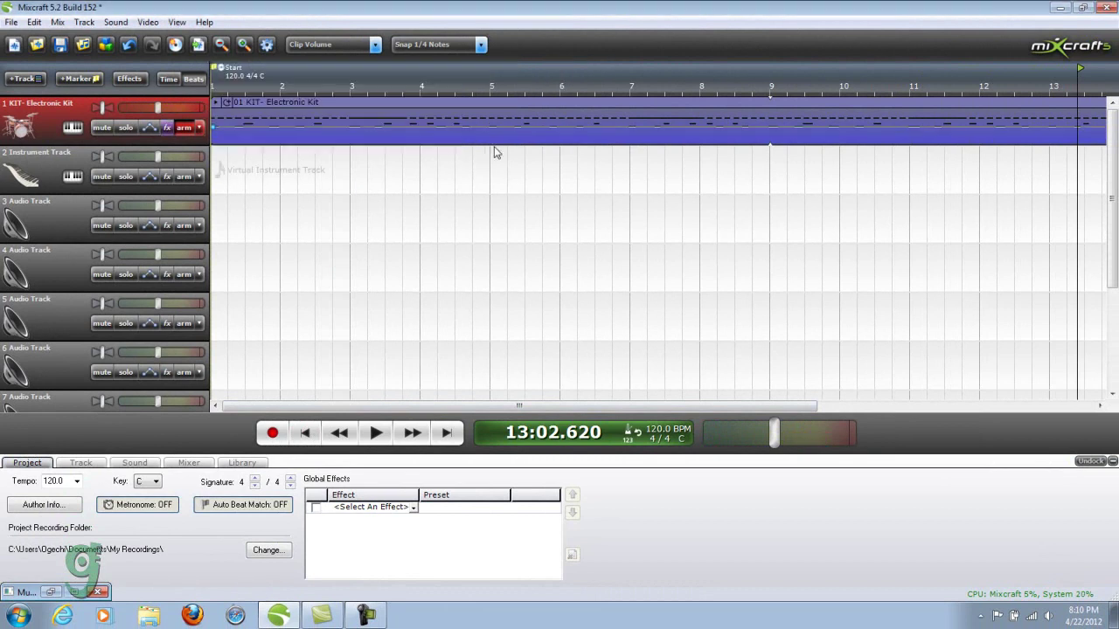
left_click(305, 432)
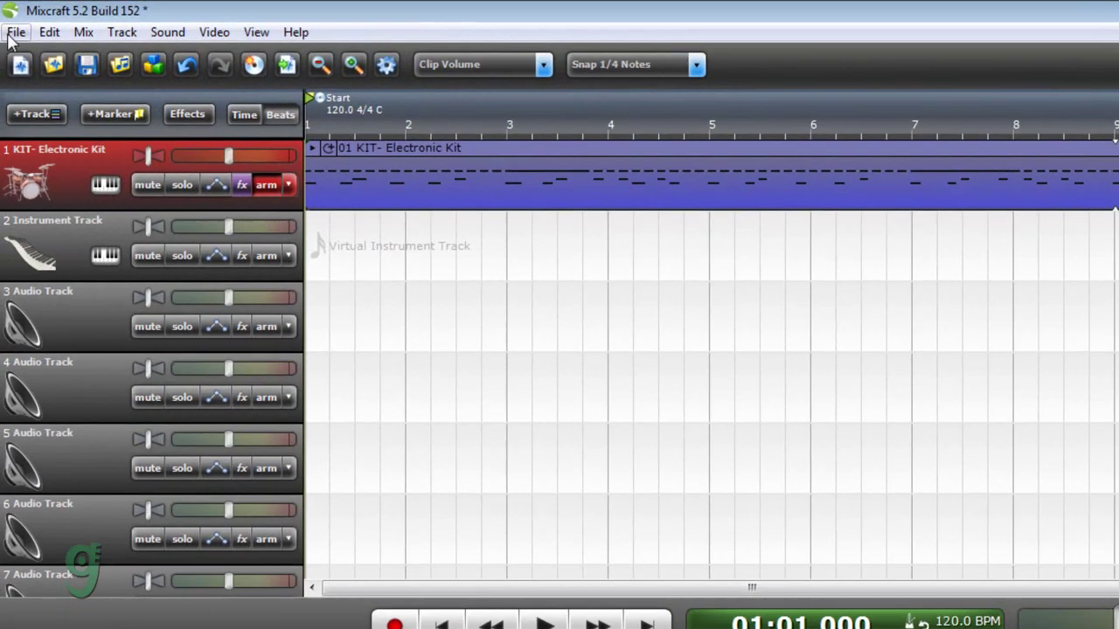
left_click(11, 22)
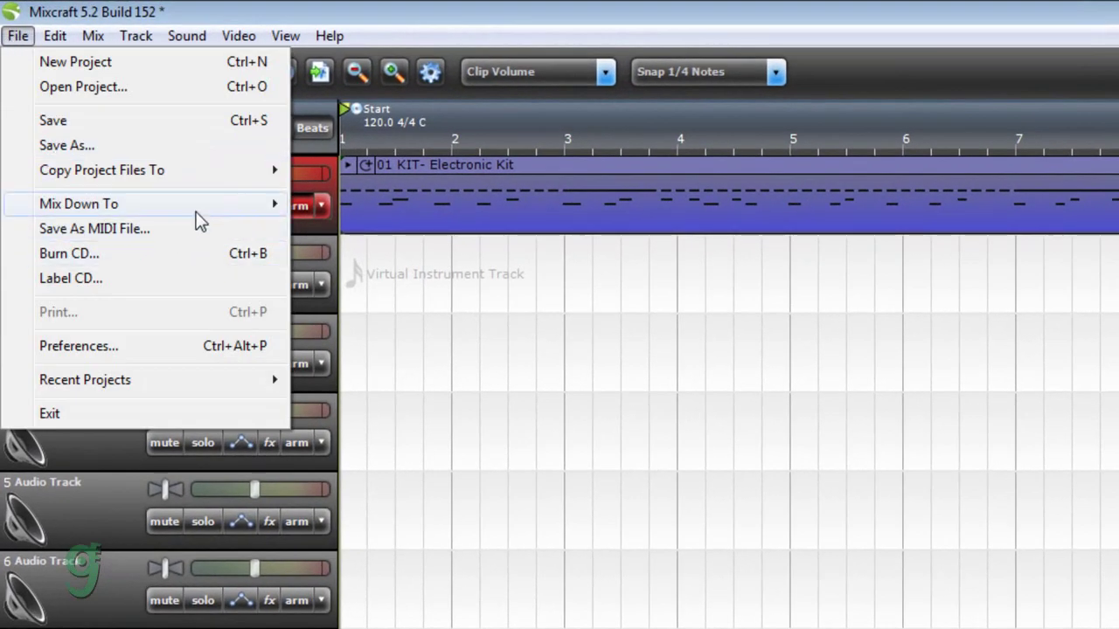
mouse_move(251, 202)
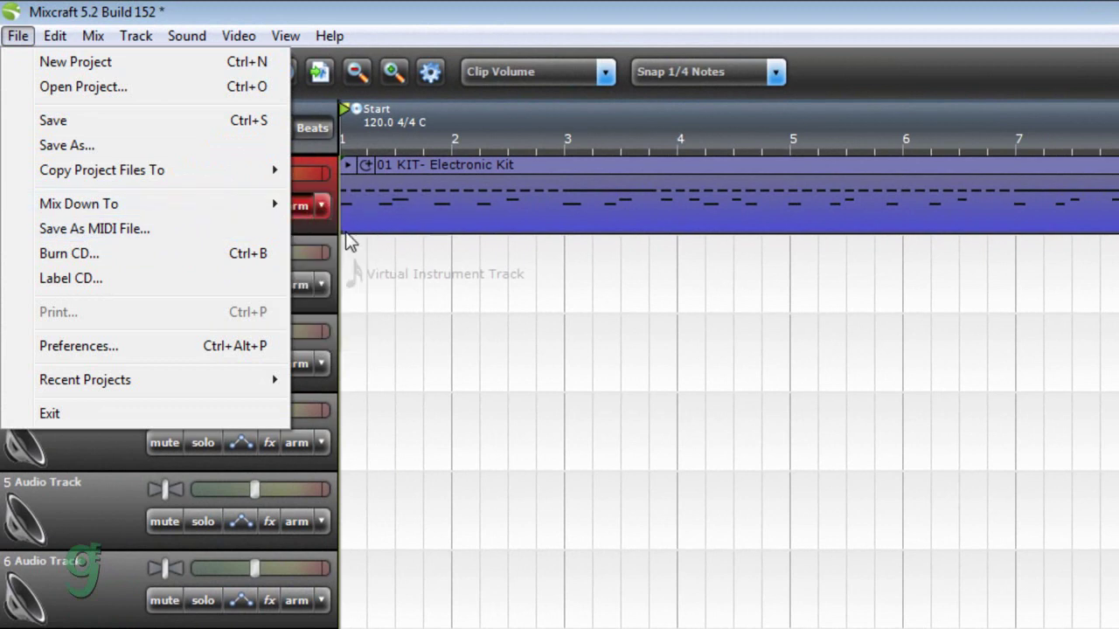
left_click(442, 11)
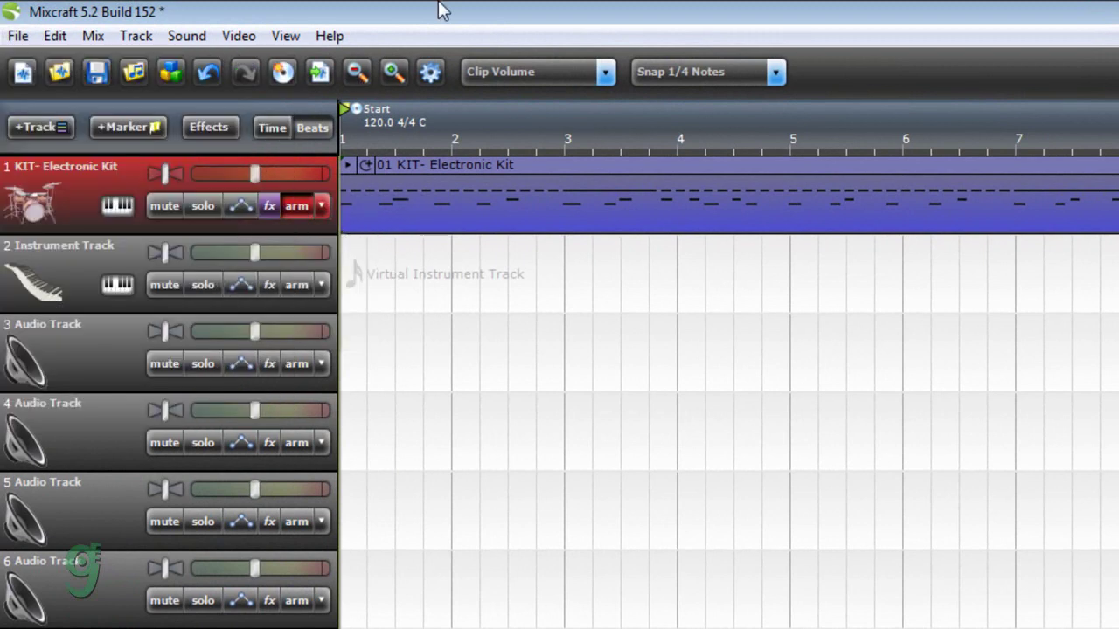